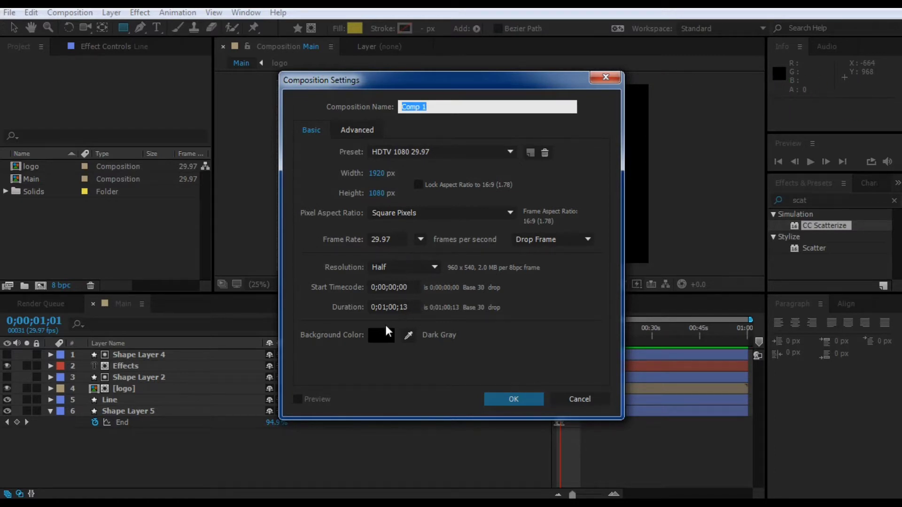
# Step: Create a 1920 × 1080 composition at 29.97 fps with a duration of five seconds
pyautogui.click(388, 308)
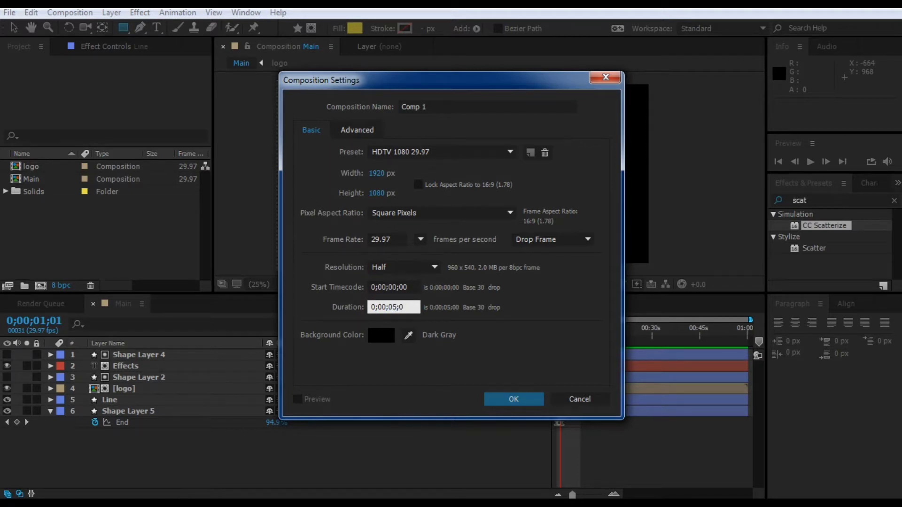
pyautogui.press('Return')
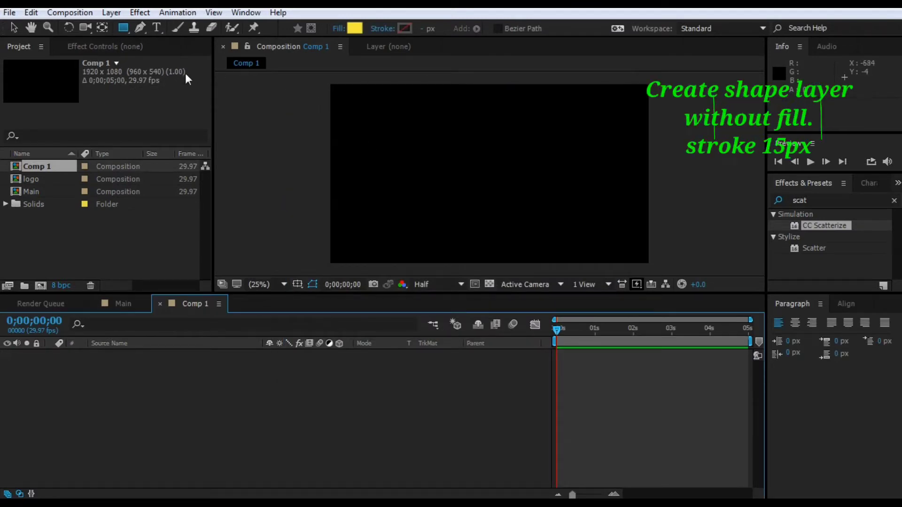
# Step: Draw a rectangle about 1120 × 280 px near the composition's middle with no fill and a solid white 15 px stroke
pyautogui.click(124, 27)
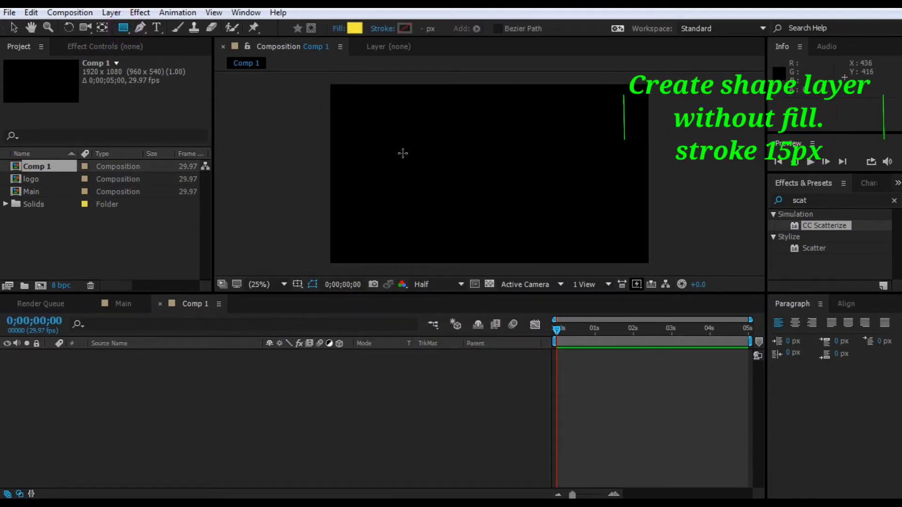
pyautogui.moveTo(397, 149); pyautogui.dragTo(583, 196)
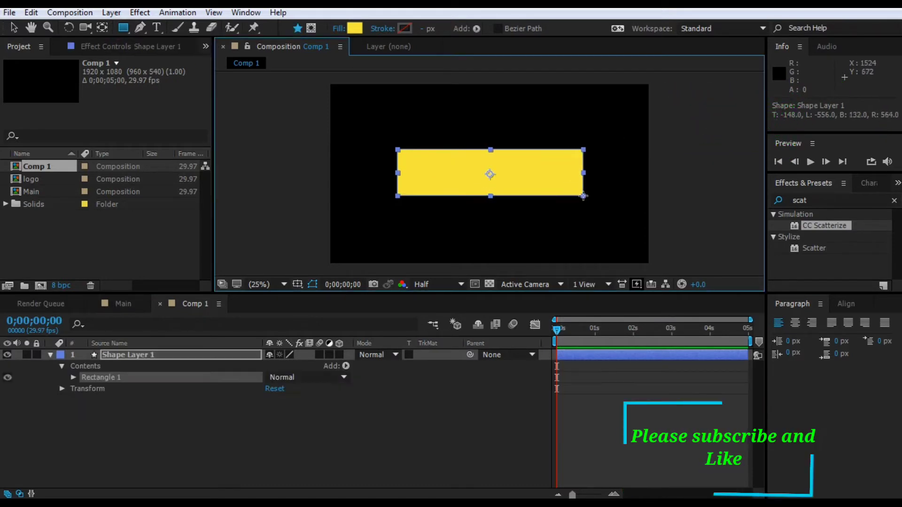
pyautogui.click(339, 29)
pyautogui.click(384, 214)
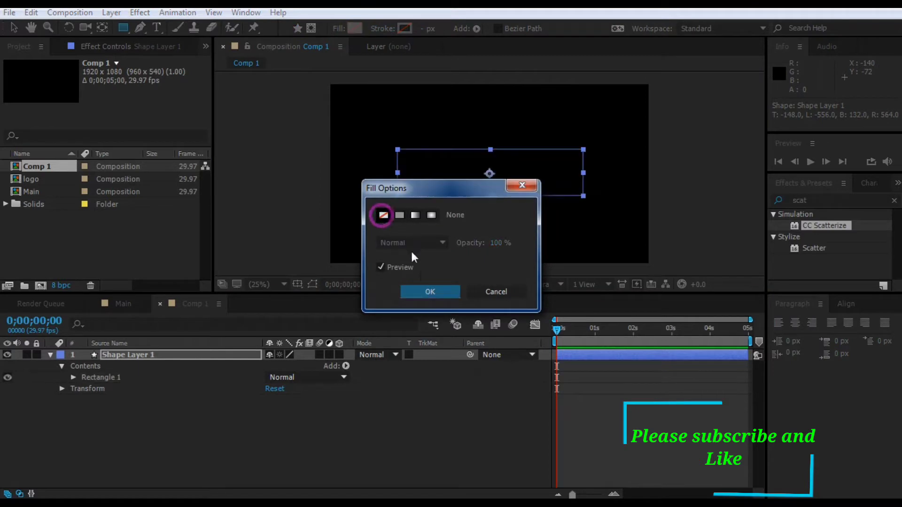
pyautogui.click(425, 294)
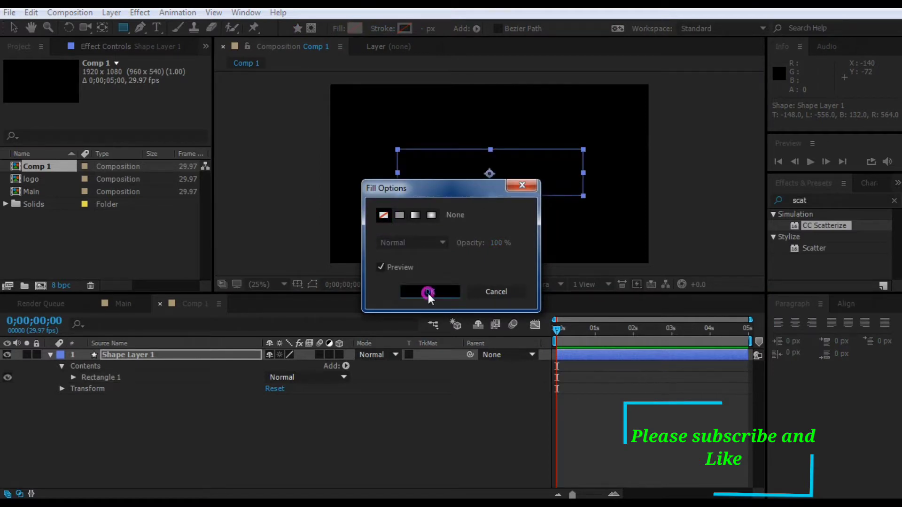
pyautogui.click(390, 28)
pyautogui.click(398, 216)
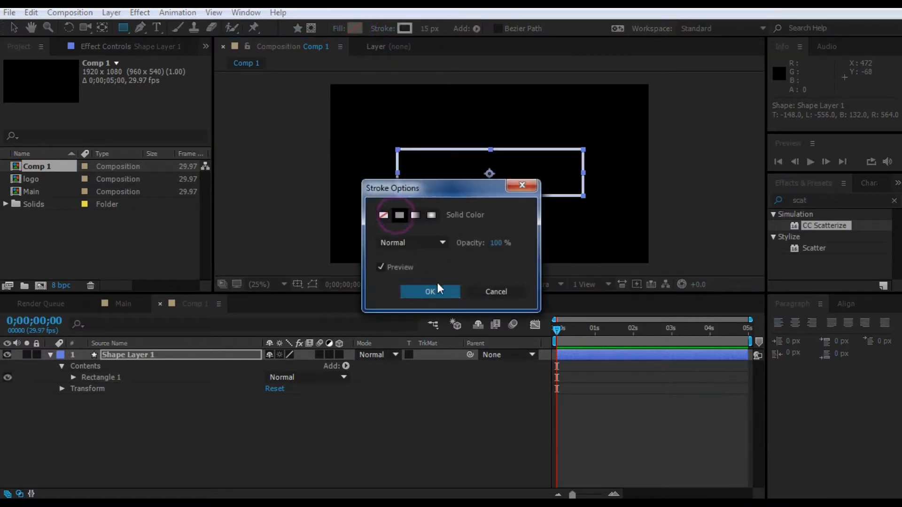
pyautogui.click(434, 293)
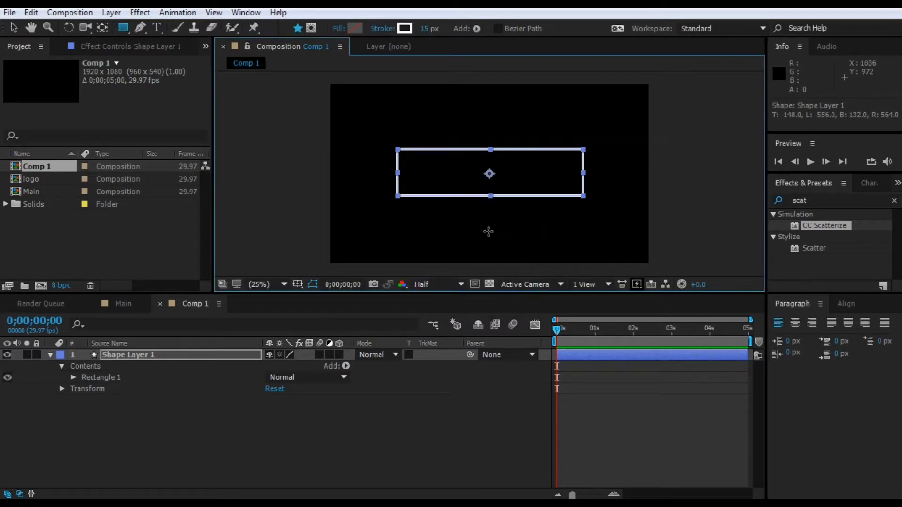
# Step: Center the rectangle shape layer horizontally and vertically in the composition
pyautogui.click(844, 304)
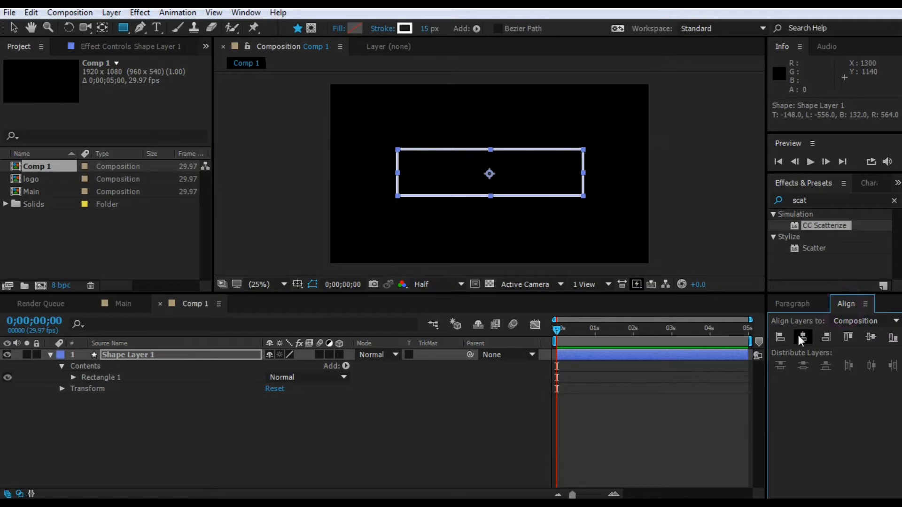
pyautogui.click(800, 337)
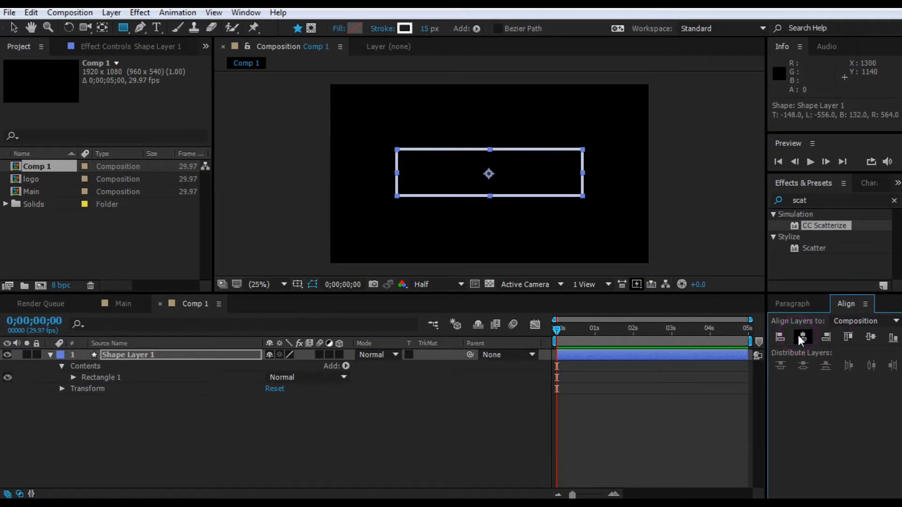
pyautogui.click(870, 335)
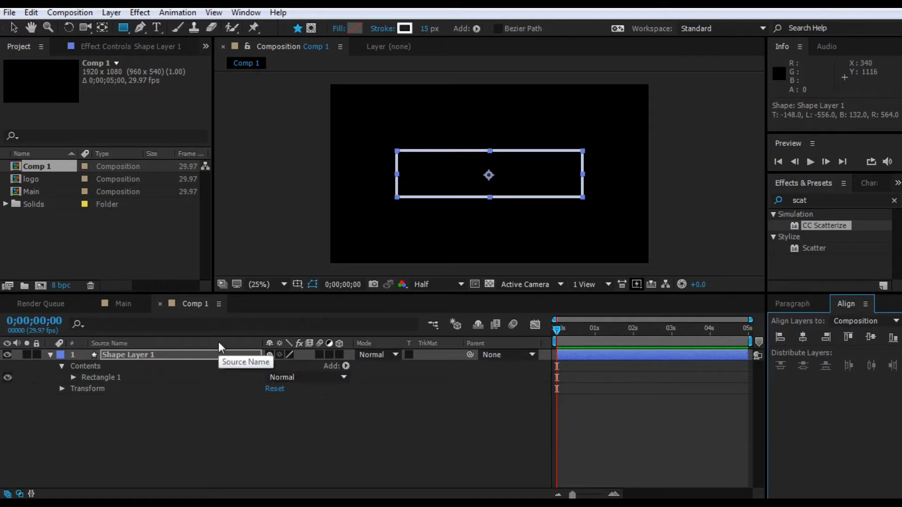
# Step: Add Trim Paths to the rectangle shape and expand its properties
pyautogui.click(346, 367)
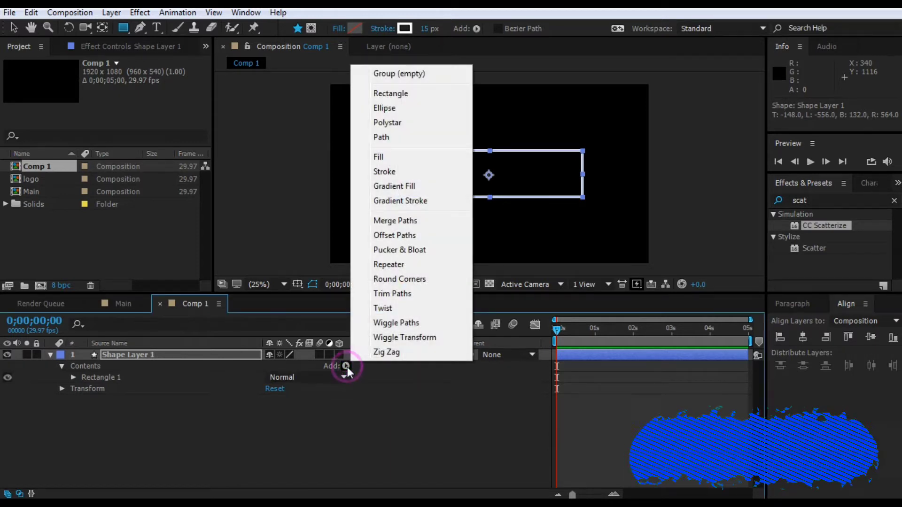
pyautogui.click(393, 295)
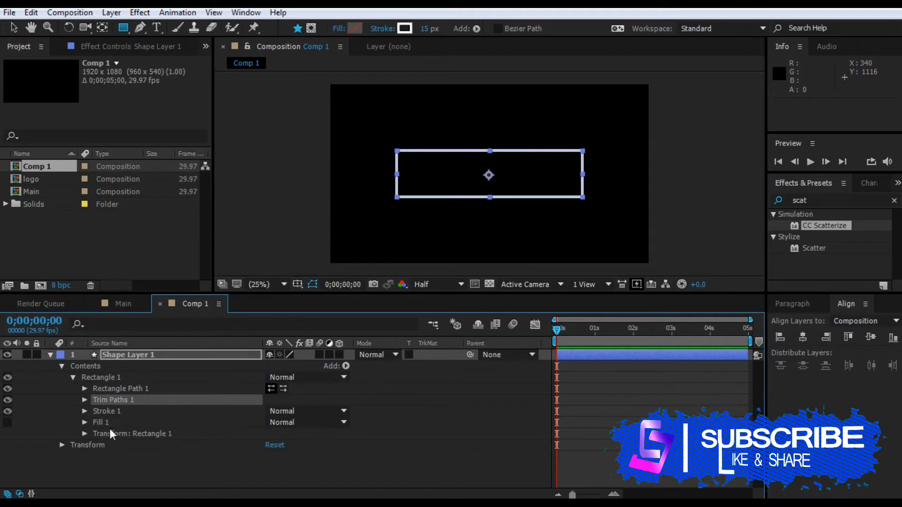
pyautogui.click(83, 411)
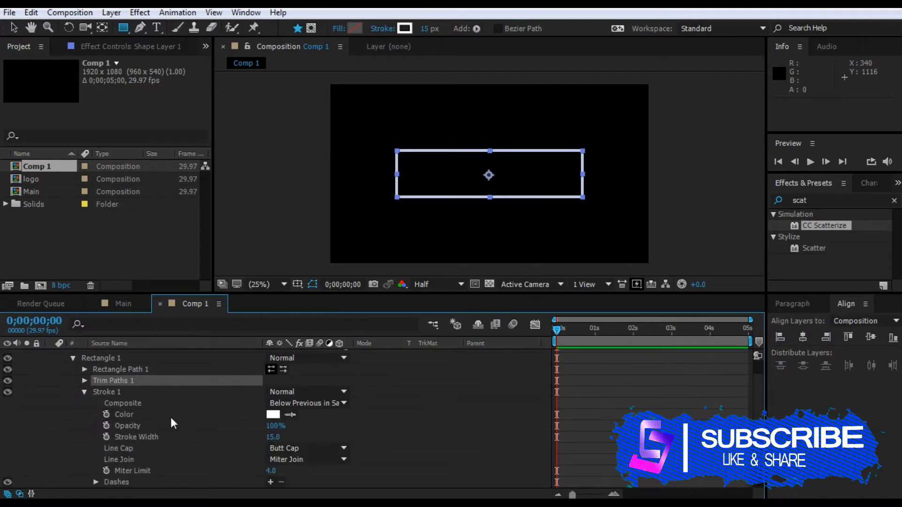
pyautogui.click(85, 392)
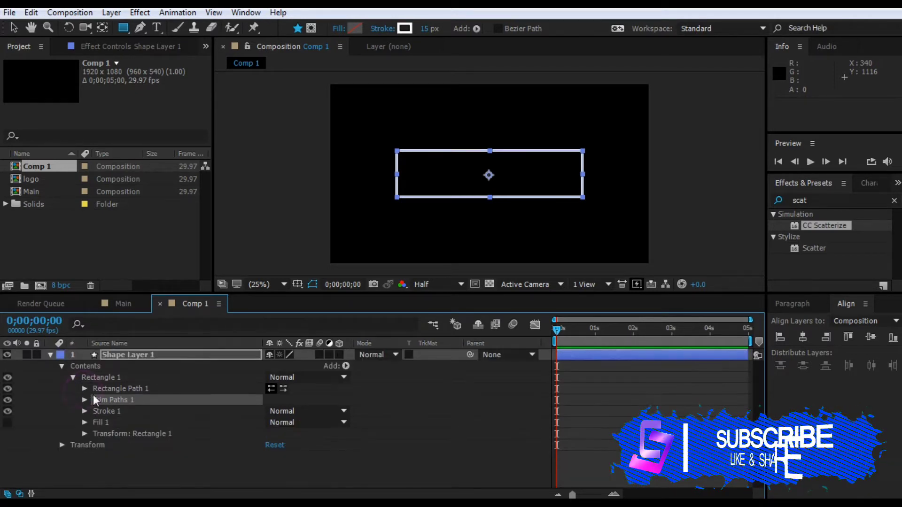
pyautogui.click(85, 400)
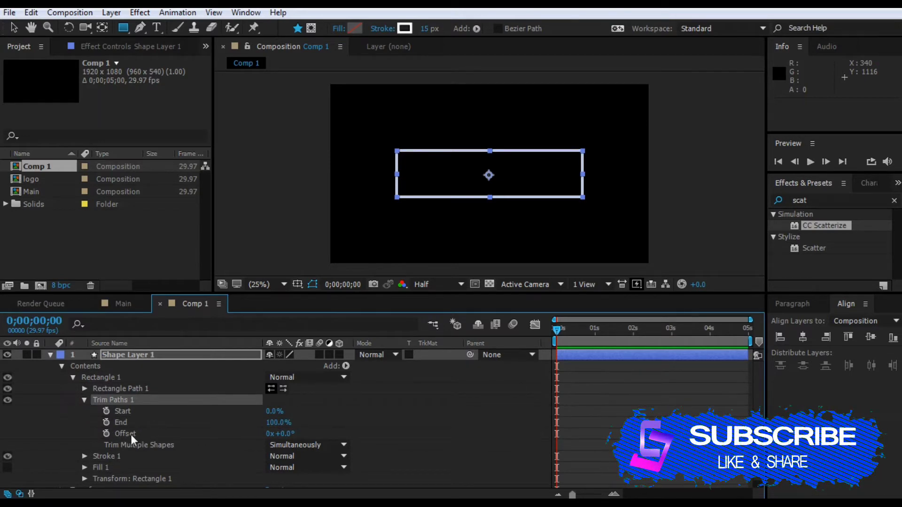
# Step: Keyframe the Trim Paths End from 0% at 0;00;00;00 to 100% at 0;00;00;04, and preview the animation
pyautogui.click(107, 422)
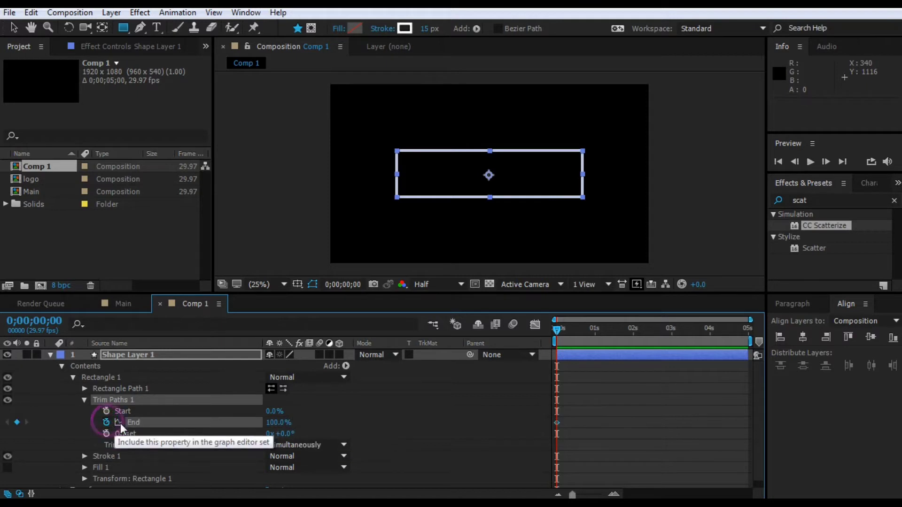
pyautogui.click(274, 422)
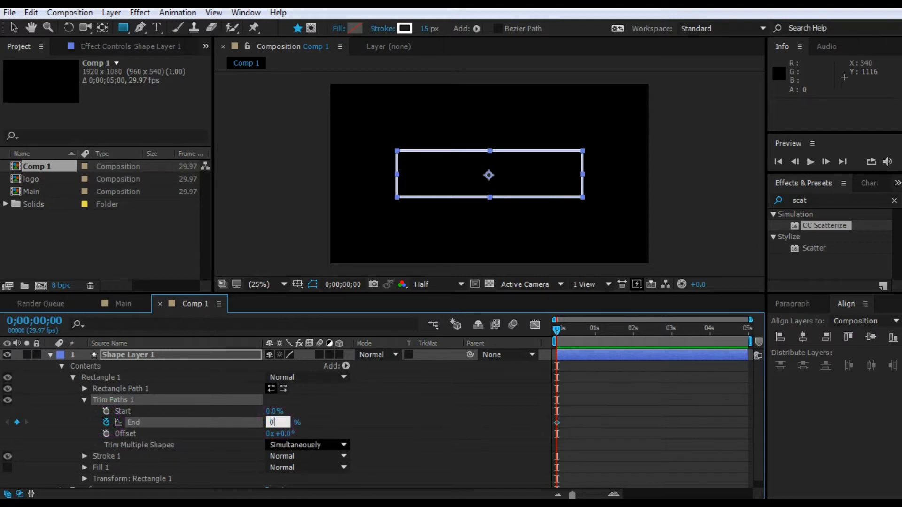
pyautogui.press('Return')
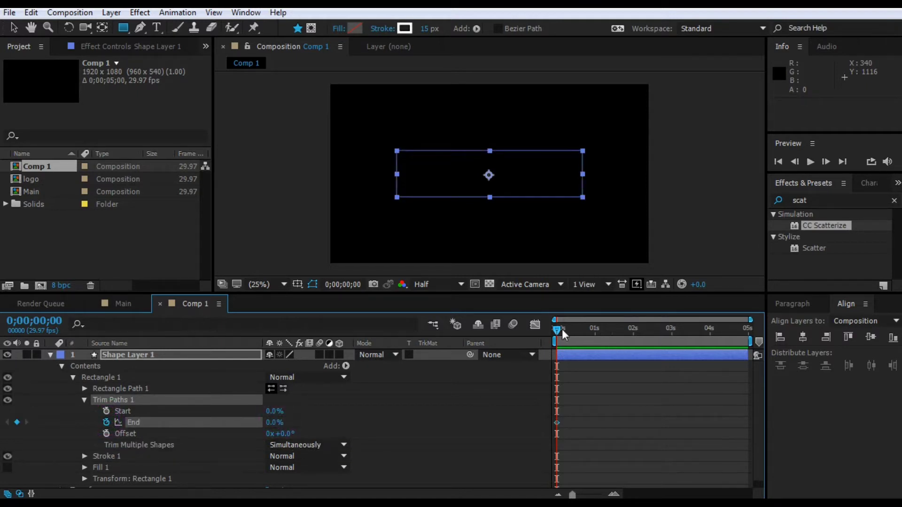
pyautogui.moveTo(558, 328); pyautogui.dragTo(562, 329)
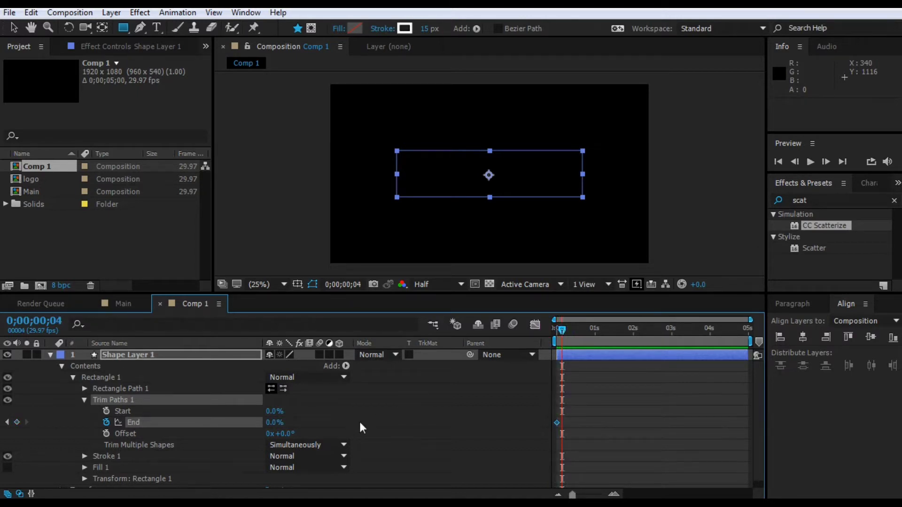
pyautogui.moveTo(270, 423); pyautogui.dragTo(352, 410)
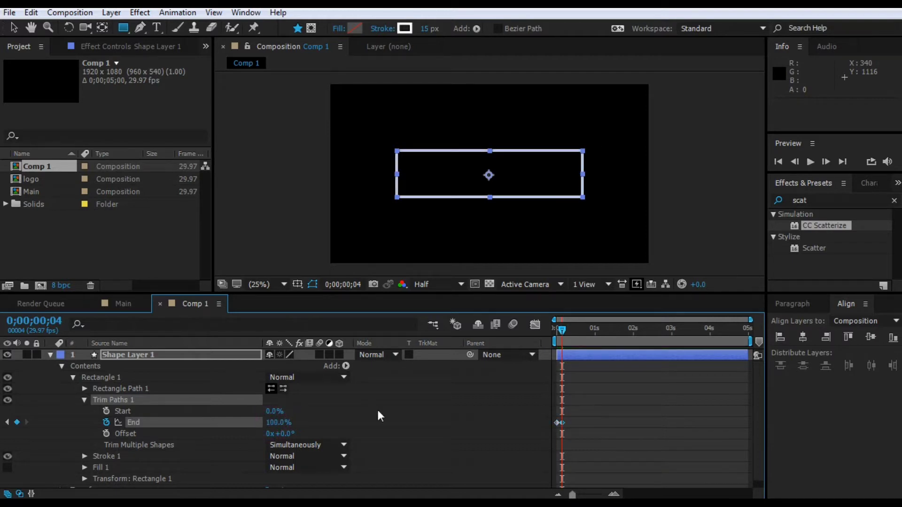
pyautogui.press('space')
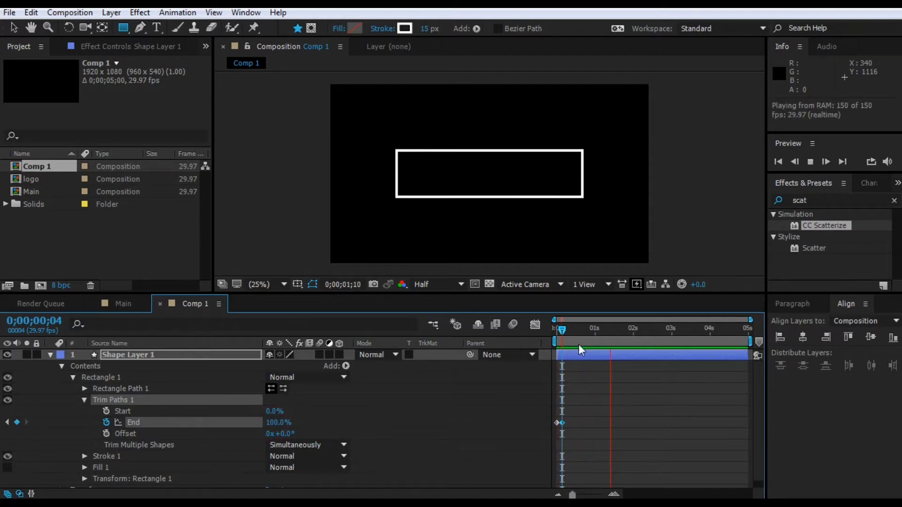
# Step: Move the 100% End keyframe to 0;00;00;11 and preview the slower outline animation
pyautogui.moveTo(564, 326); pyautogui.dragTo(593, 386)
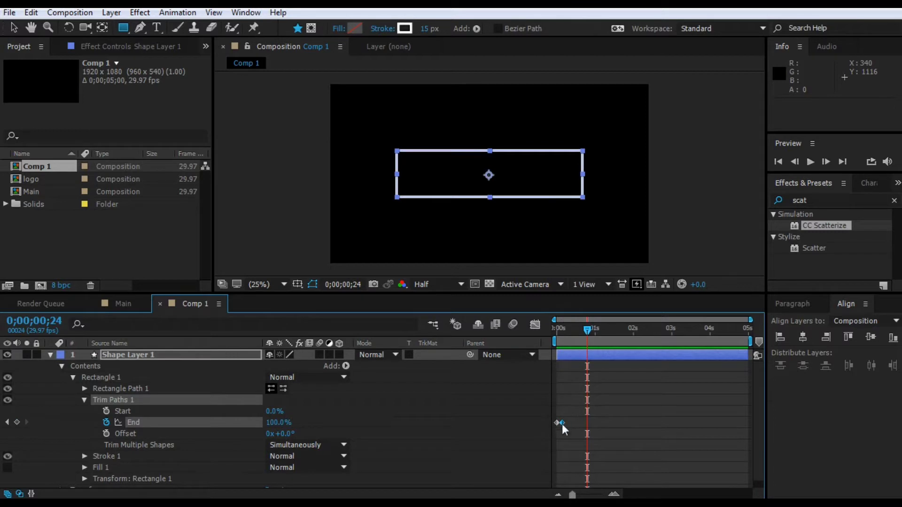
pyautogui.moveTo(562, 424); pyautogui.dragTo(571, 424)
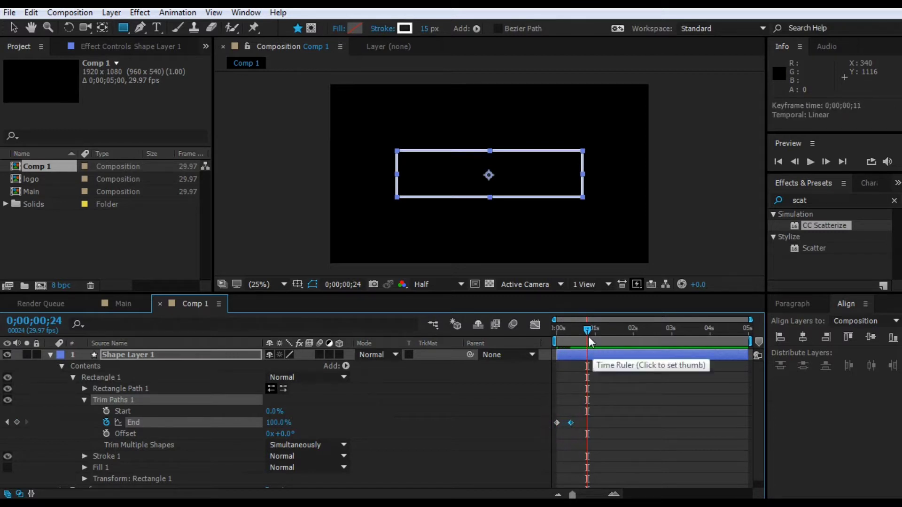
pyautogui.press('space')
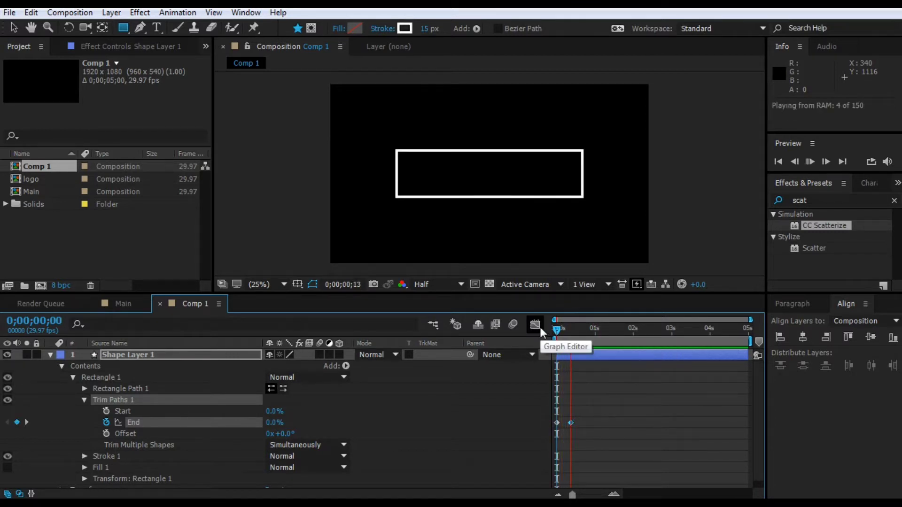
# Step: Apply Easy Ease to both End keyframes, shape their speed graph into a sharp early peak of about 1063 %/sec, and preview it
pyautogui.moveTo(555, 327); pyautogui.dragTo(580, 326)
pyautogui.moveTo(575, 426); pyautogui.dragTo(552, 420)
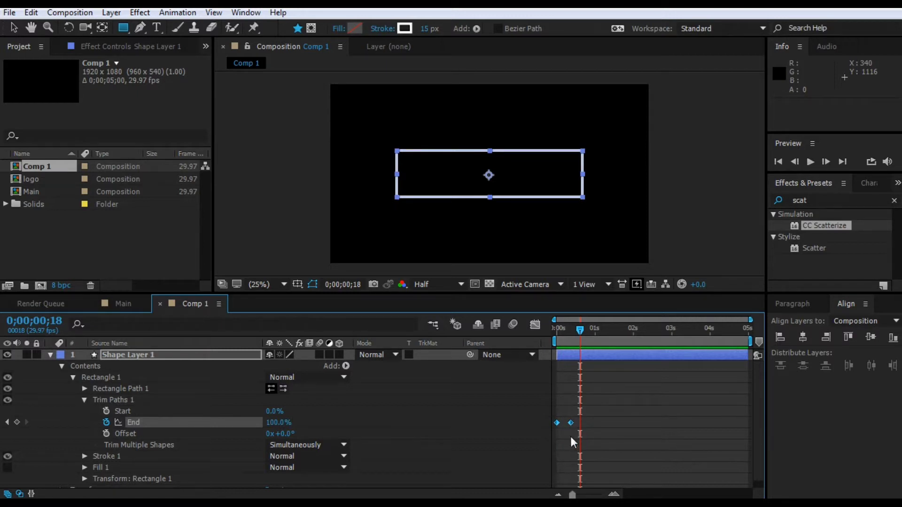
pyautogui.press('F9')
pyautogui.click(535, 323)
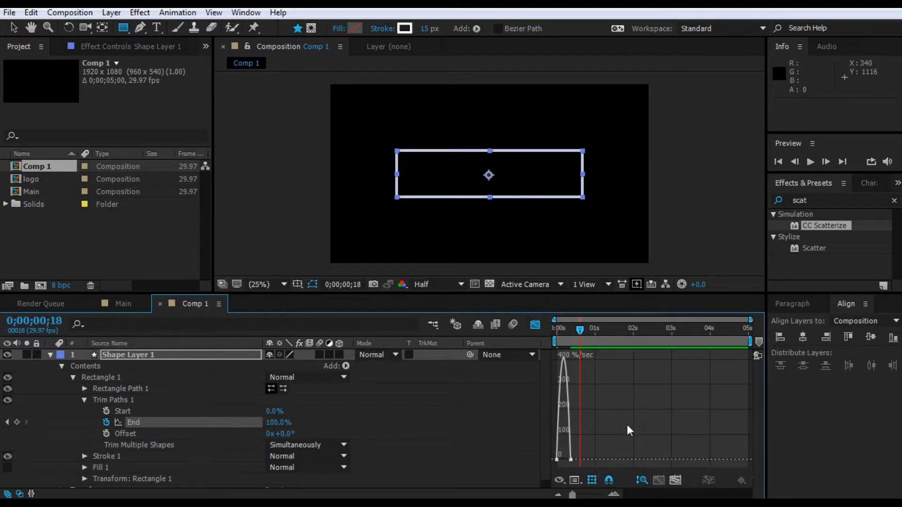
pyautogui.moveTo(576, 494); pyautogui.dragTo(565, 460)
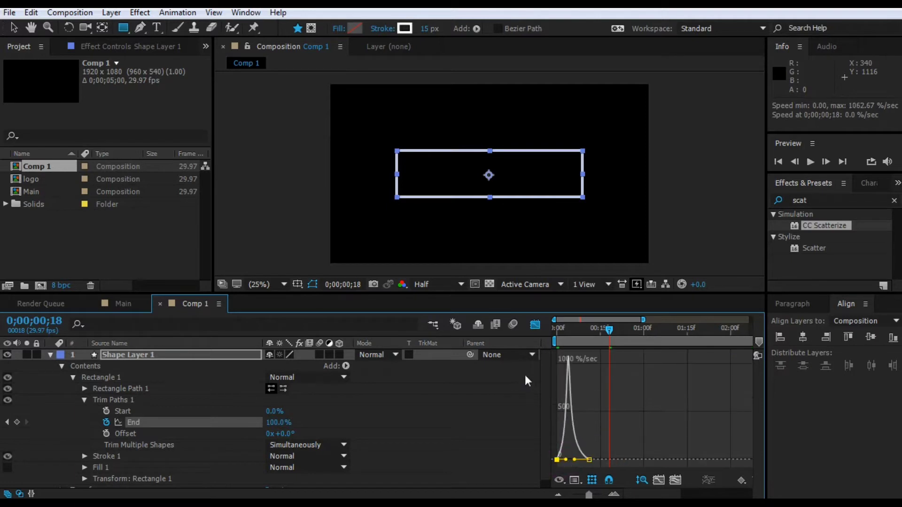
pyautogui.click(530, 324)
pyautogui.press('space')
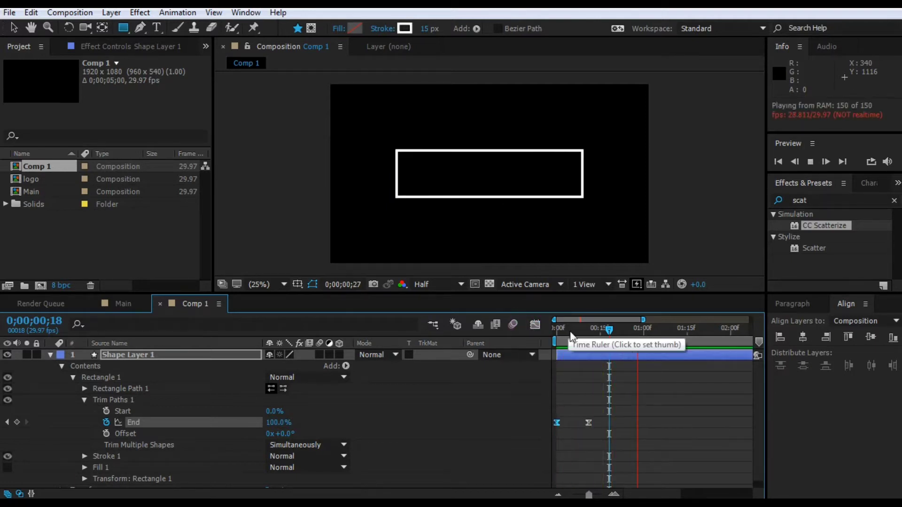
# Step: Move the 100% End keyframe to 0;00;00;13 and set the current time to 0;00;00;12
pyautogui.click(606, 329)
pyautogui.moveTo(606, 331)
pyautogui.mouseDown()
pyautogui.moveTo(556, 331)
pyautogui.moveTo(584, 328)
pyautogui.mouseUp()
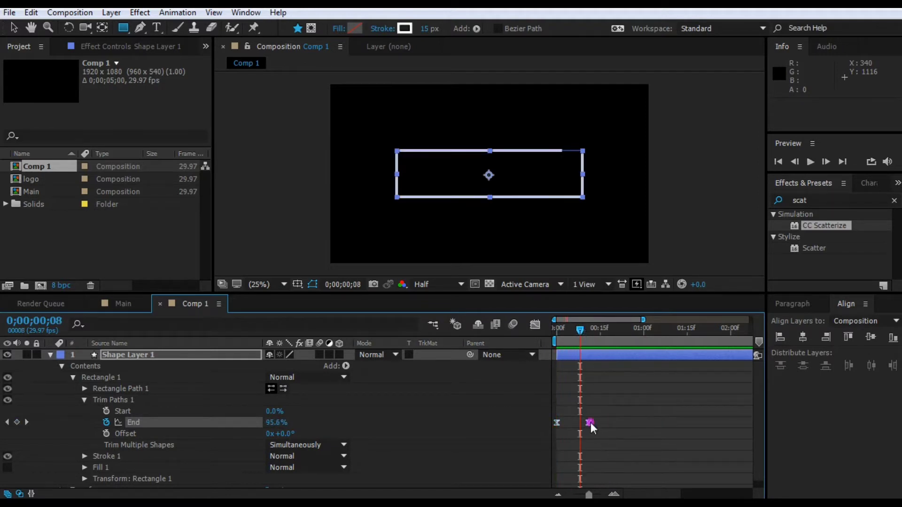
pyautogui.moveTo(590, 422); pyautogui.dragTo(594, 421)
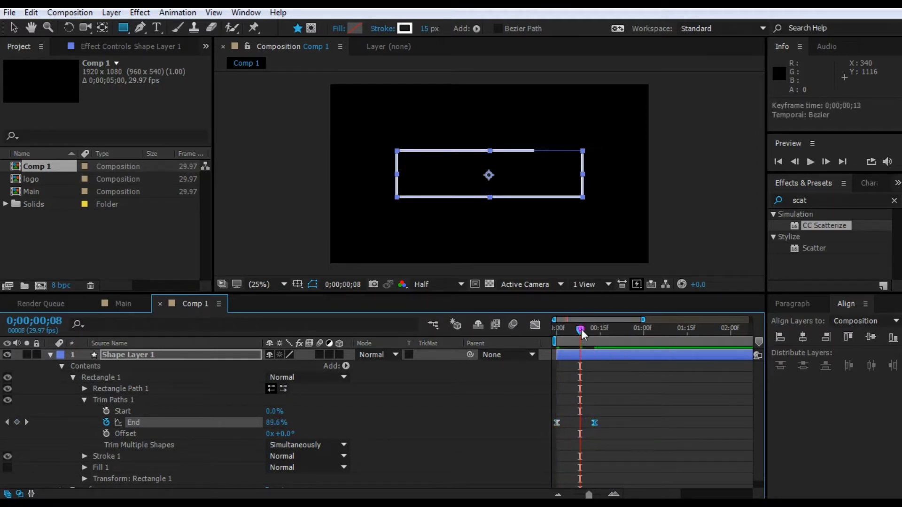
pyautogui.moveTo(582, 328)
pyautogui.mouseDown()
pyautogui.moveTo(568, 328)
pyautogui.moveTo(593, 329)
pyautogui.mouseUp()
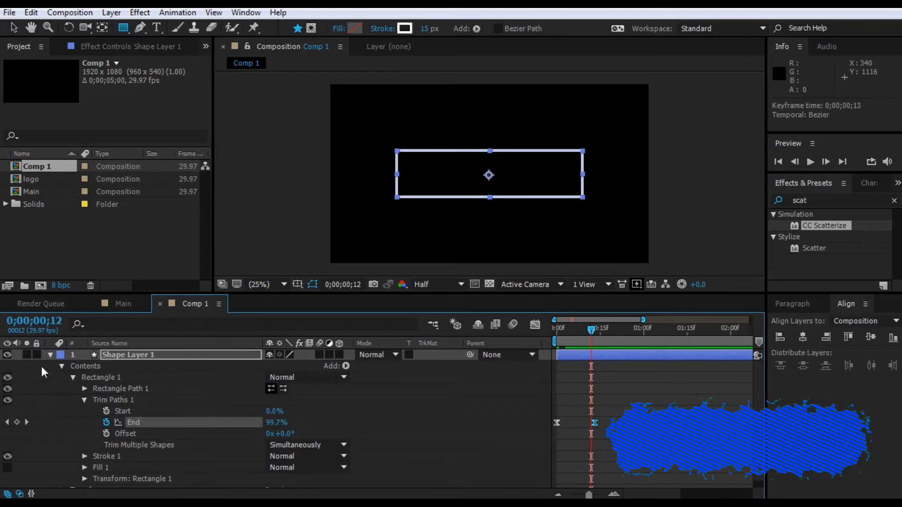
# Step: Add a text layer reading "C" in the upper-left corner inside the rectangular outline
pyautogui.click(50, 355)
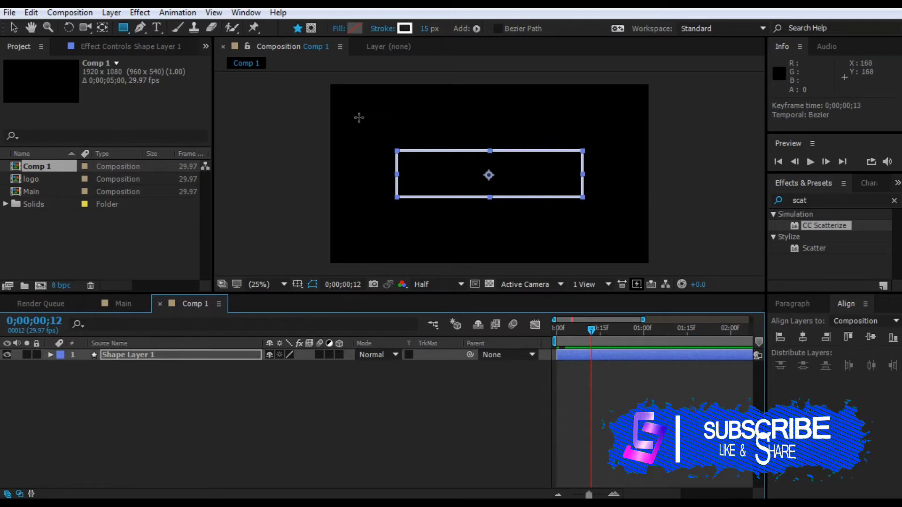
pyautogui.click(156, 28)
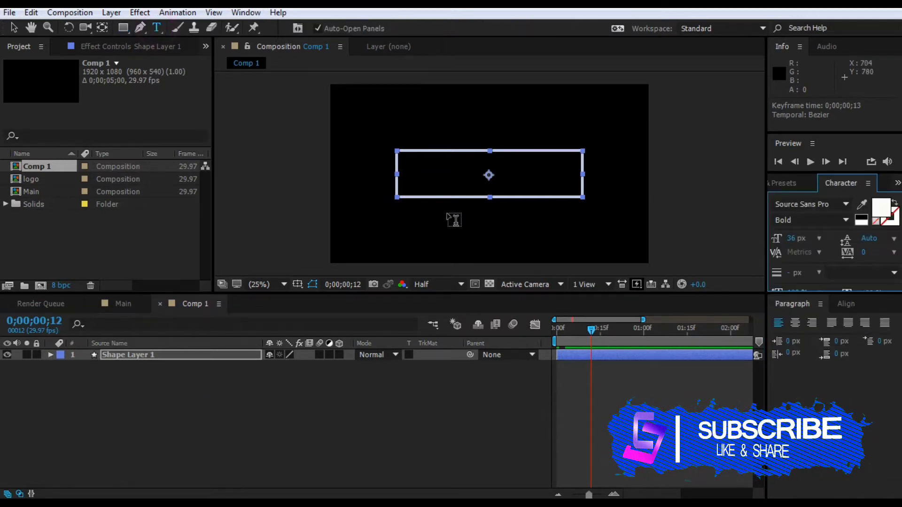
pyautogui.click(406, 160)
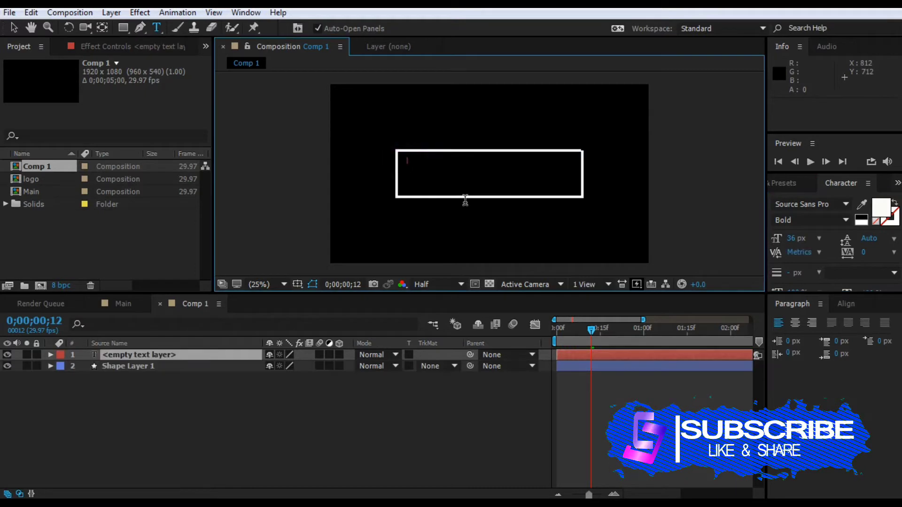
pyautogui.write('C')
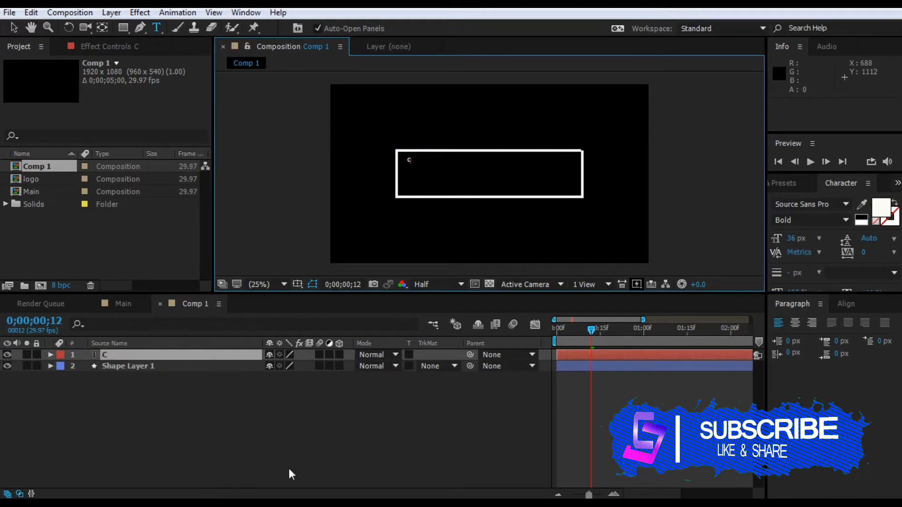
pyautogui.click(113, 354)
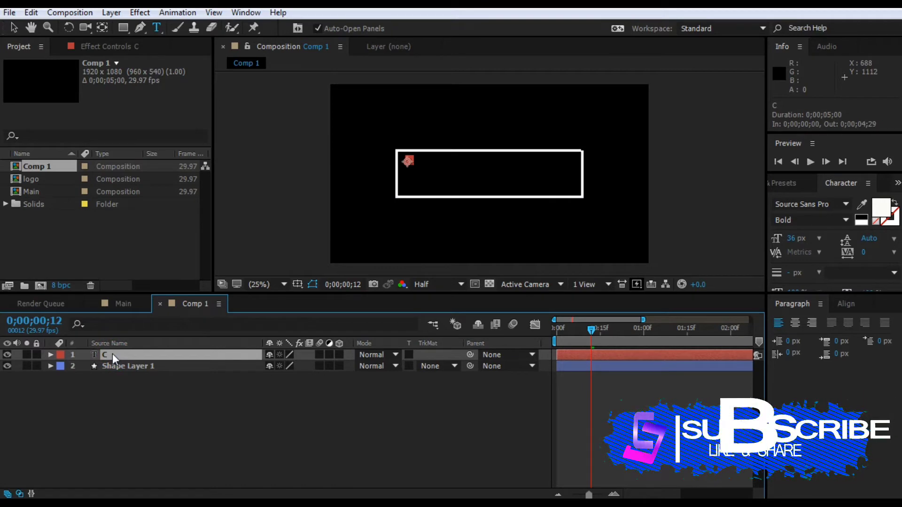
pyautogui.click(175, 404)
# Step: Scale the C text layer up uniformly to 557%
pyautogui.click(127, 355)
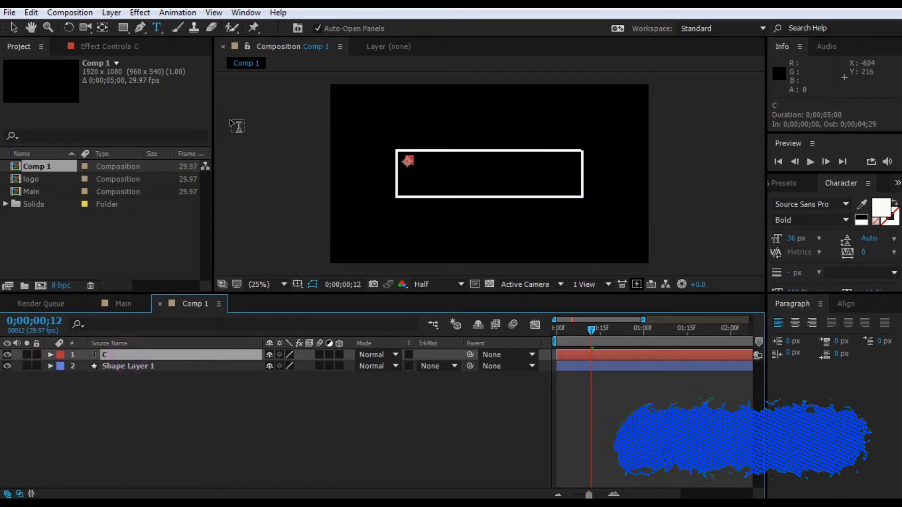
pyautogui.click(14, 27)
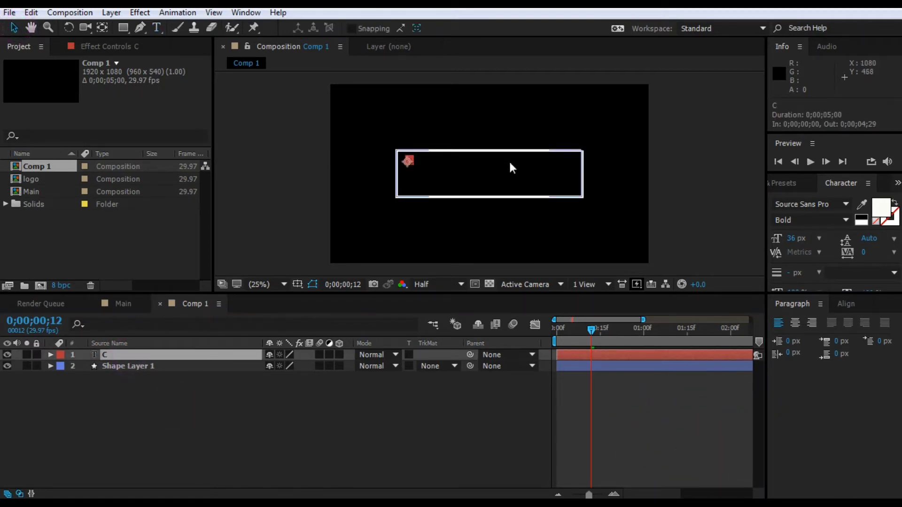
pyautogui.click(156, 356)
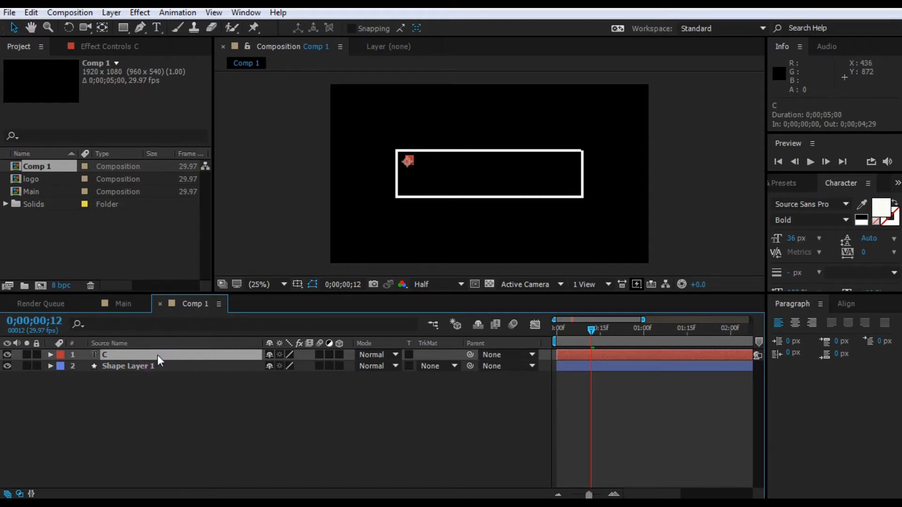
pyautogui.press('s')
pyautogui.moveTo(301, 366); pyautogui.dragTo(607, 362)
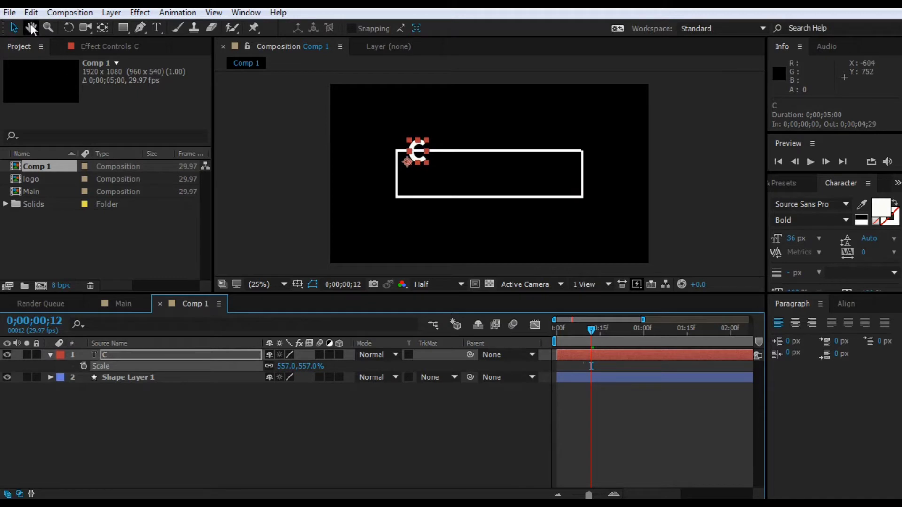
pyautogui.moveTo(11, 26); pyautogui.dragTo(22, 40)
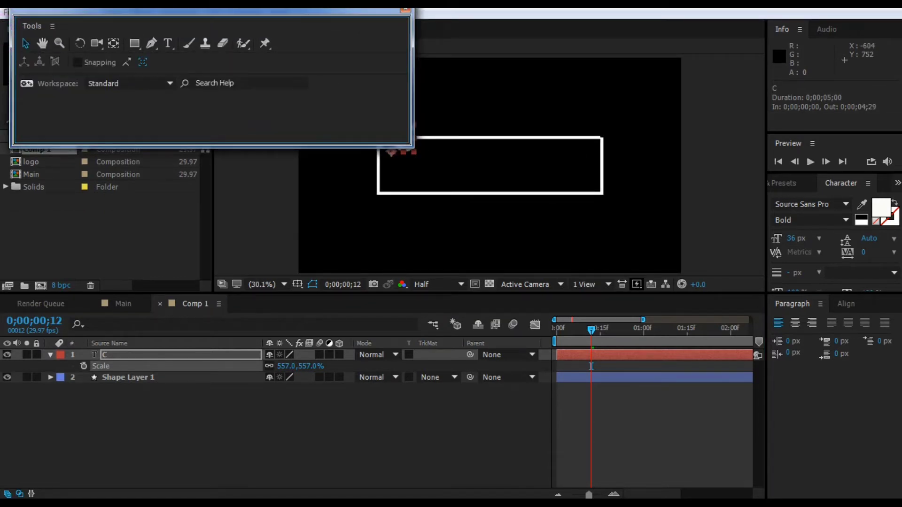
pyautogui.moveTo(210, 17); pyautogui.dragTo(303, 11)
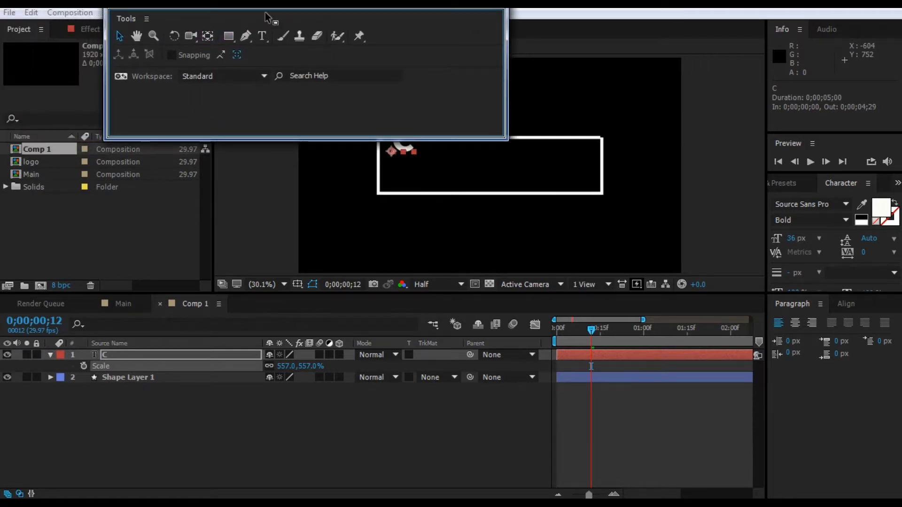
pyautogui.moveTo(259, 9); pyautogui.dragTo(318, 17)
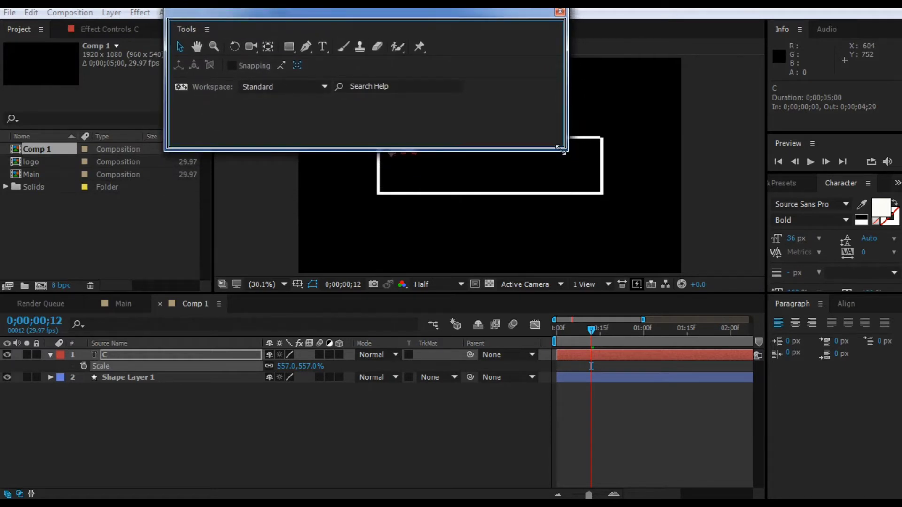
pyautogui.moveTo(560, 148); pyautogui.dragTo(653, 42)
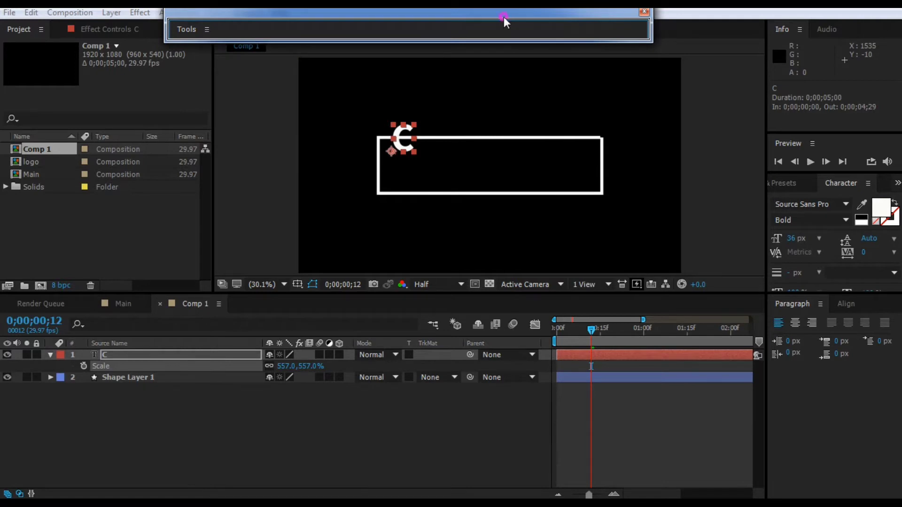
pyautogui.moveTo(504, 20); pyautogui.dragTo(489, 100)
# Step: Reset the Standard workspace to its original layout
pyautogui.click(245, 13)
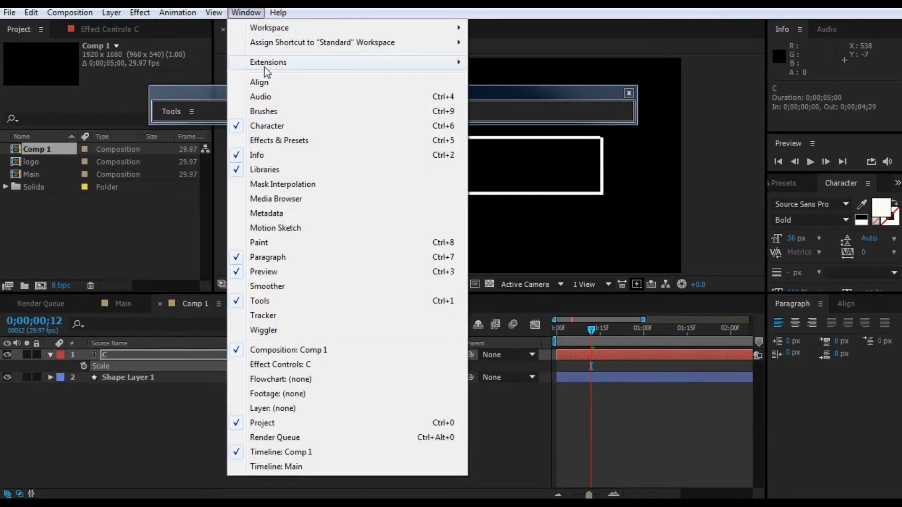
pyautogui.moveTo(269, 31)
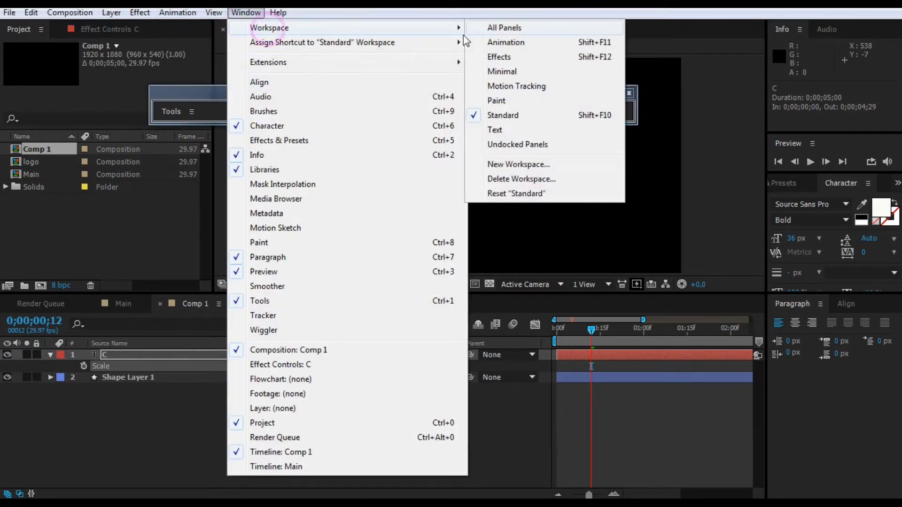
pyautogui.click(567, 114)
pyautogui.click(246, 12)
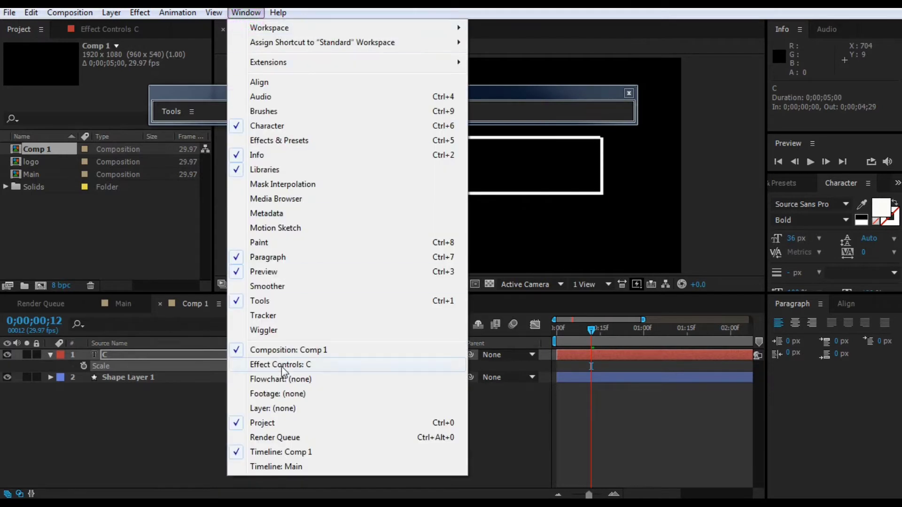
pyautogui.moveTo(277, 29)
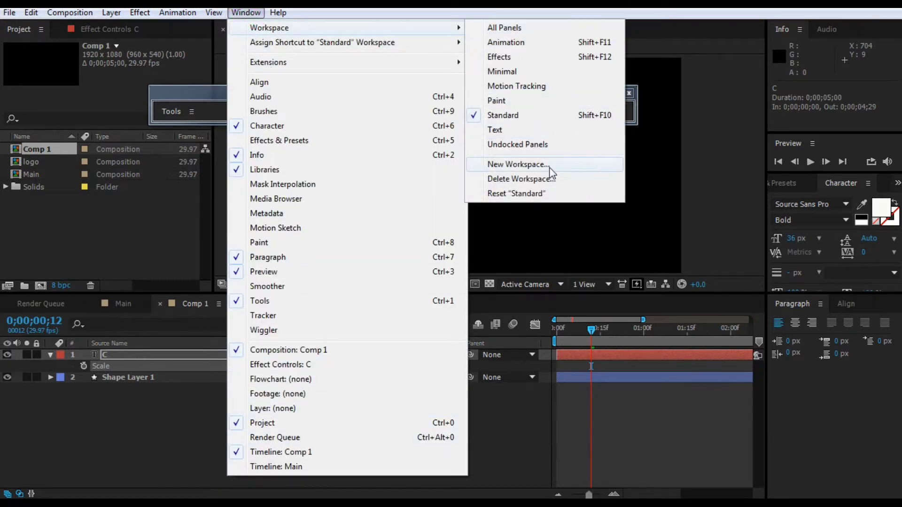
pyautogui.click(537, 193)
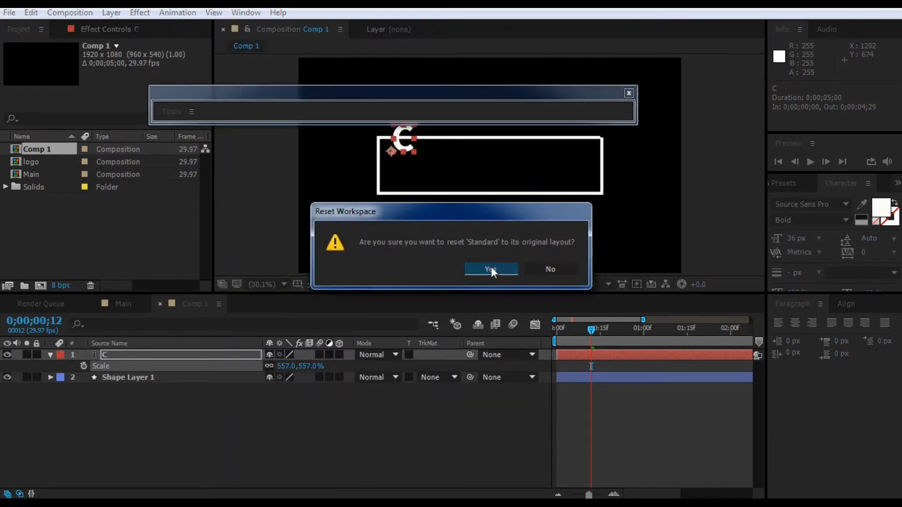
pyautogui.click(492, 269)
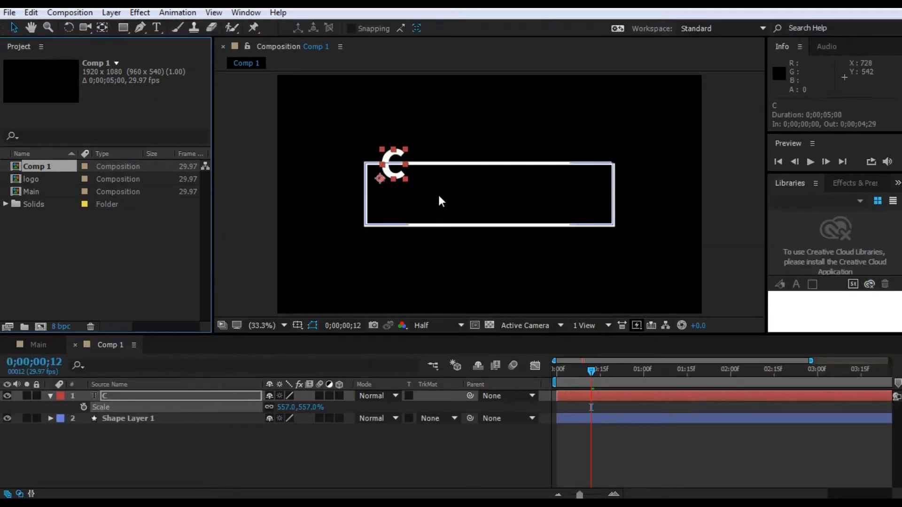
# Step: Position the C inside the outline's left end and stretch its scale to about 661% wide and 781% high
pyautogui.moveTo(391, 173); pyautogui.dragTo(387, 206)
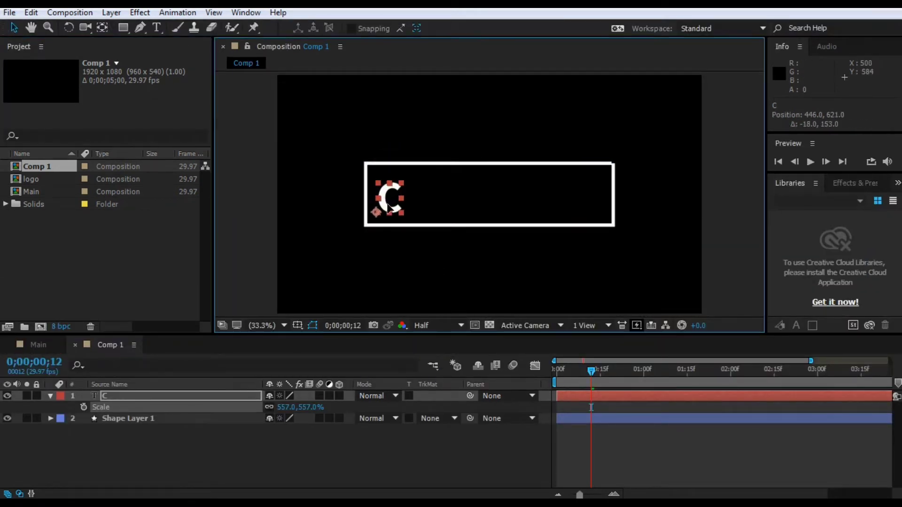
pyautogui.click(358, 431)
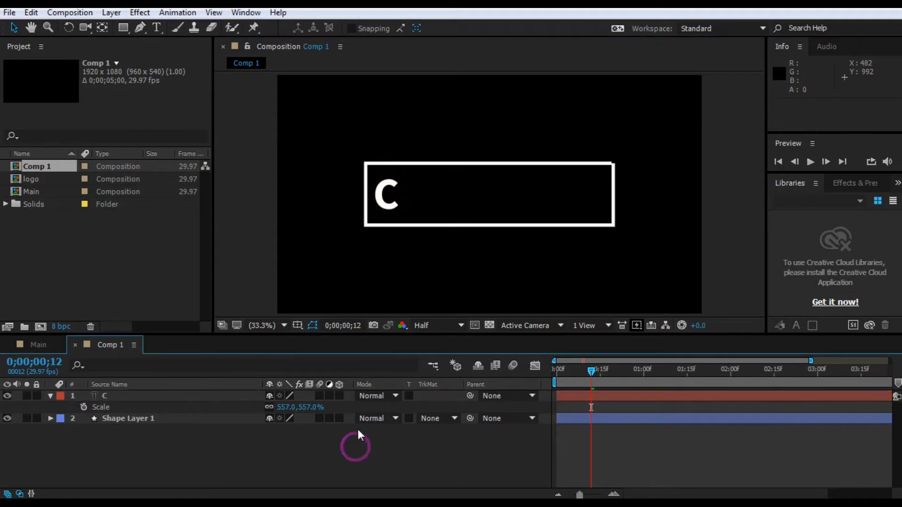
pyautogui.click(167, 398)
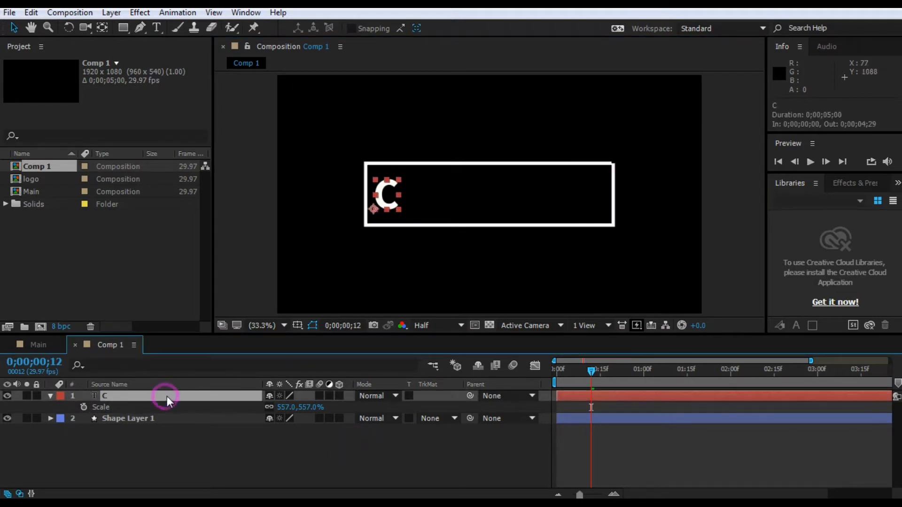
pyautogui.moveTo(401, 177); pyautogui.dragTo(405, 165)
pyautogui.moveTo(389, 201); pyautogui.dragTo(389, 205)
pyautogui.click(417, 459)
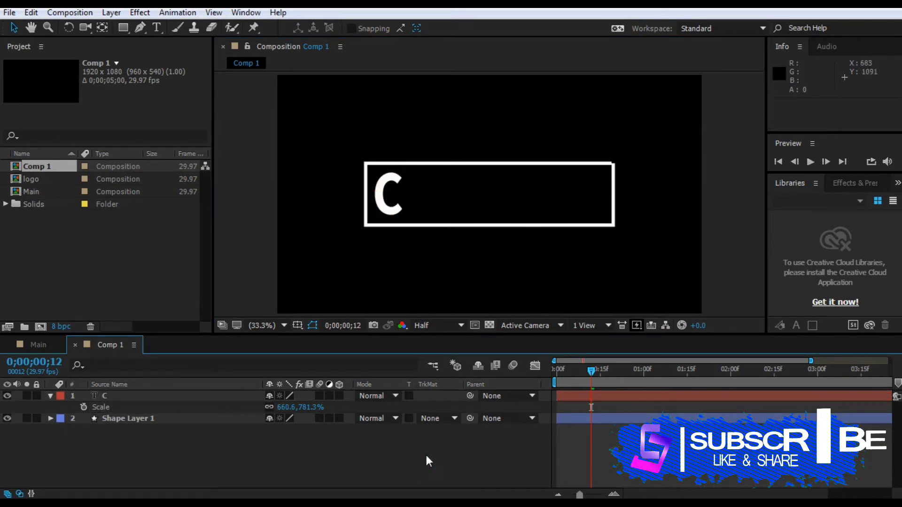
# Step: Duplicate the C text layer and change the copy's text to "J"
pyautogui.click(50, 396)
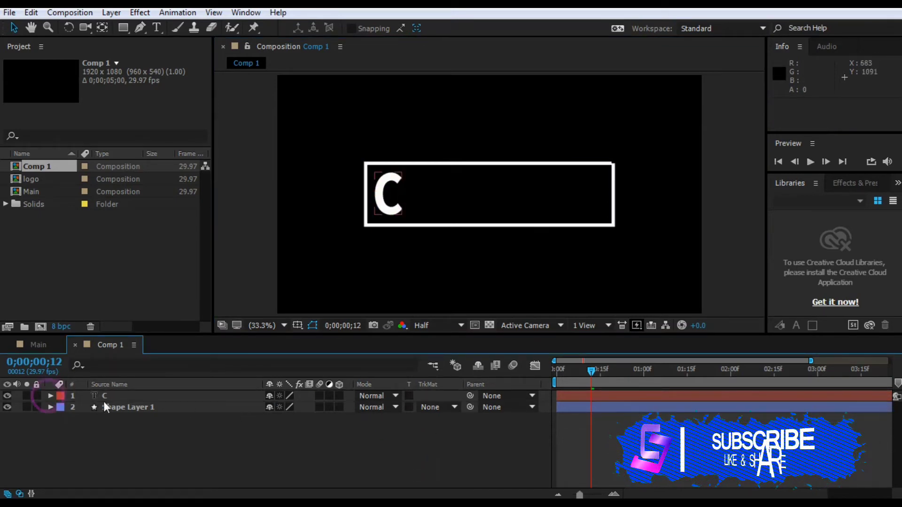
pyautogui.click(109, 396)
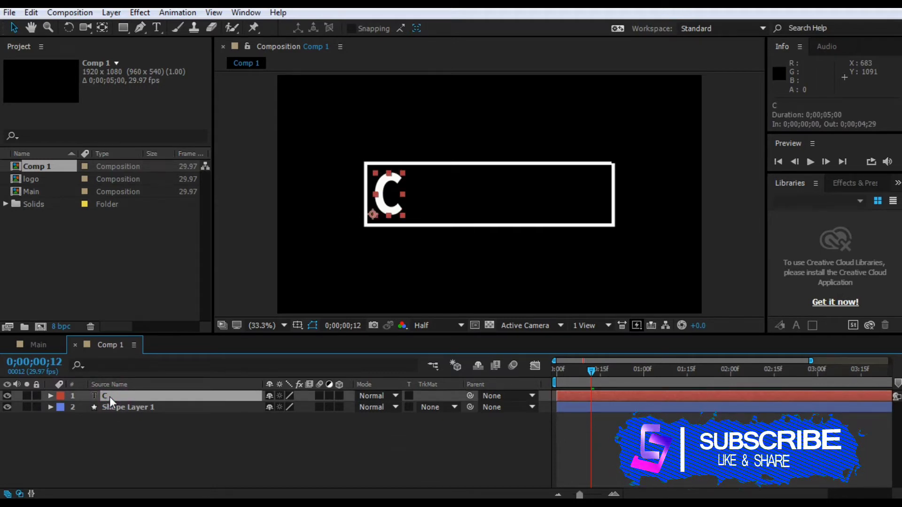
pyautogui.hotkey('ctrl', 'd')
pyautogui.doubleClick(120, 395)
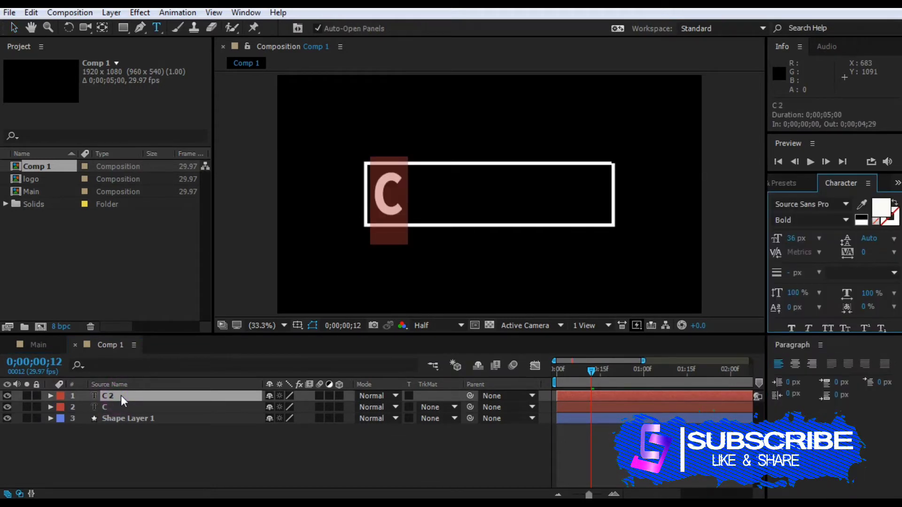
pyautogui.write('J')
pyautogui.click(142, 458)
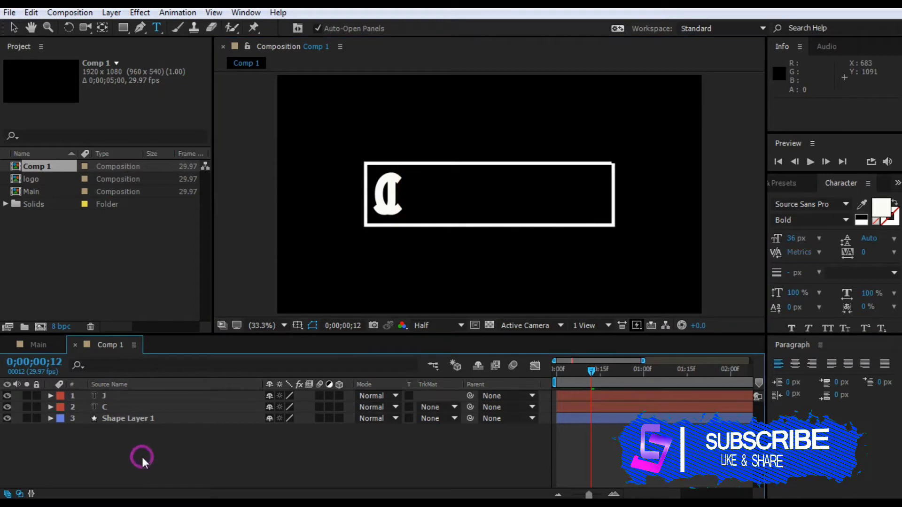
# Step: Move the J right and down to position 476, 675, overlapping the C's lower right inside the outline
pyautogui.click(107, 405)
pyautogui.click(111, 395)
pyautogui.click(113, 405)
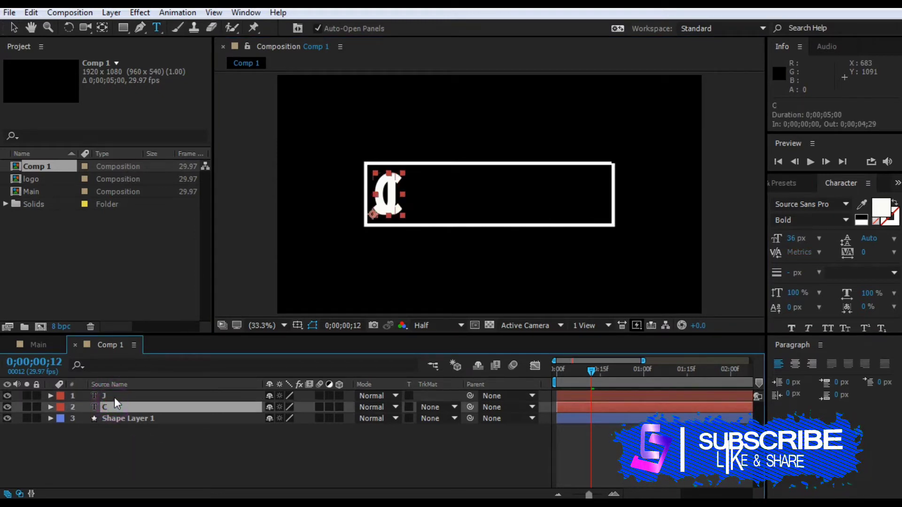
pyautogui.click(114, 398)
pyautogui.click(114, 404)
pyautogui.click(115, 396)
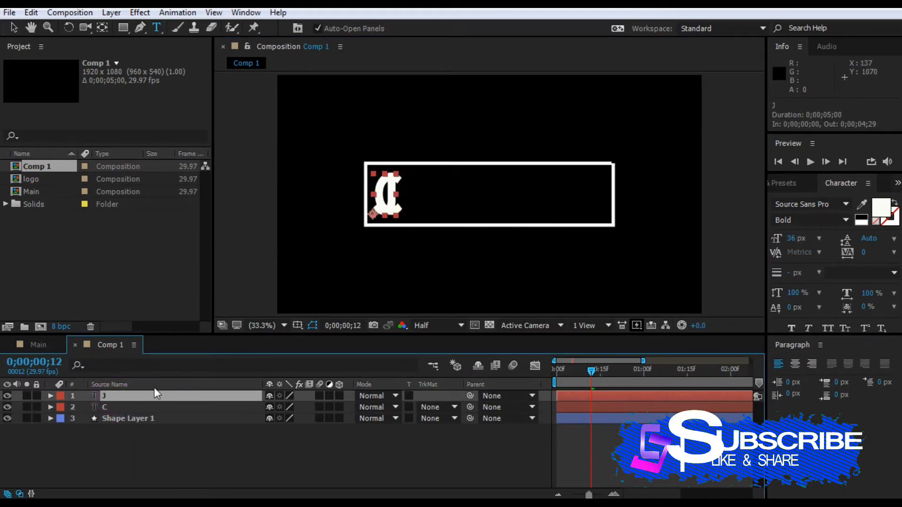
pyautogui.click(14, 27)
pyautogui.moveTo(393, 205); pyautogui.dragTo(411, 201)
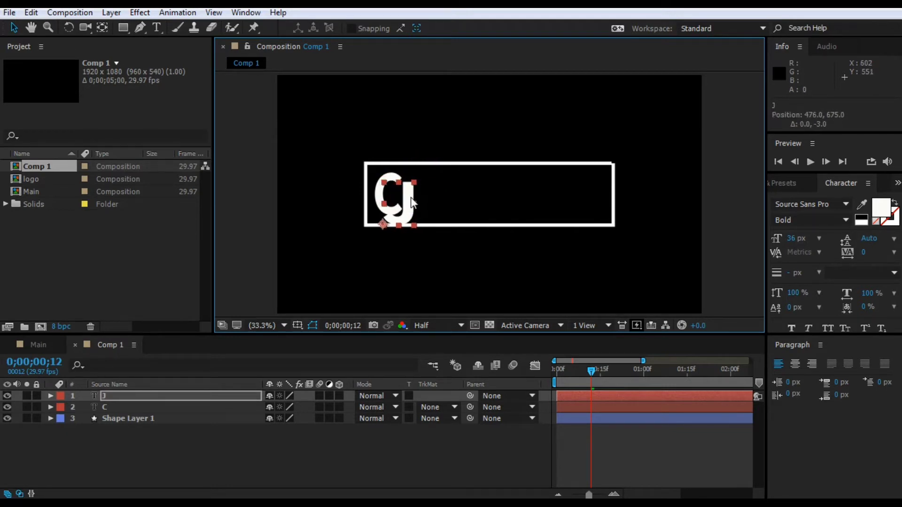
pyautogui.click(397, 264)
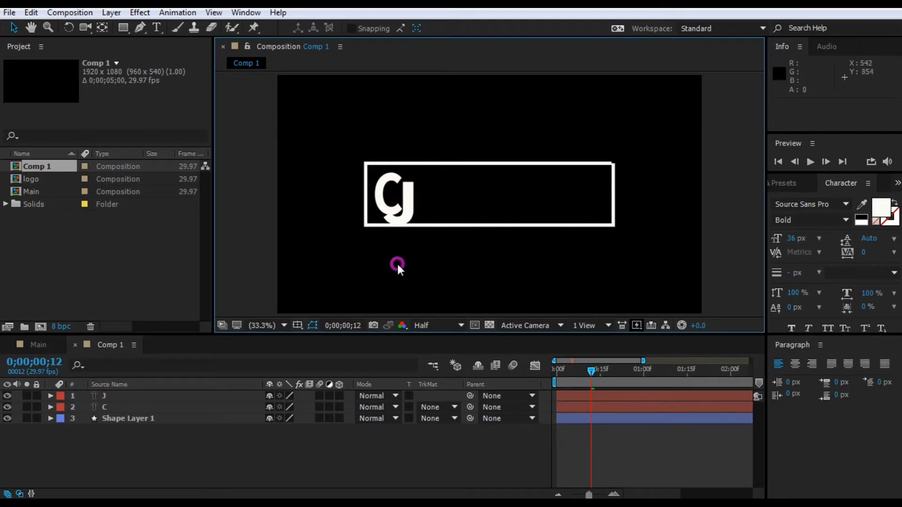
pyautogui.click(135, 407)
pyautogui.doubleClick(135, 407)
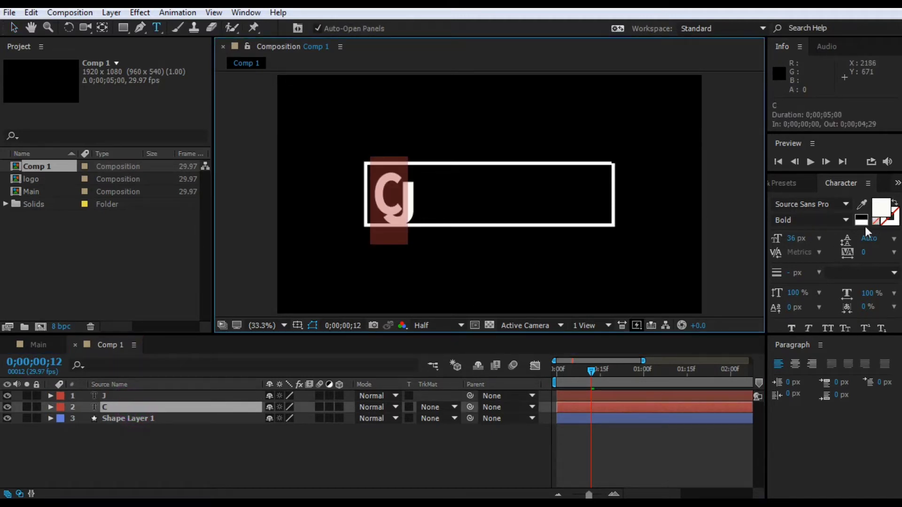
pyautogui.click(237, 453)
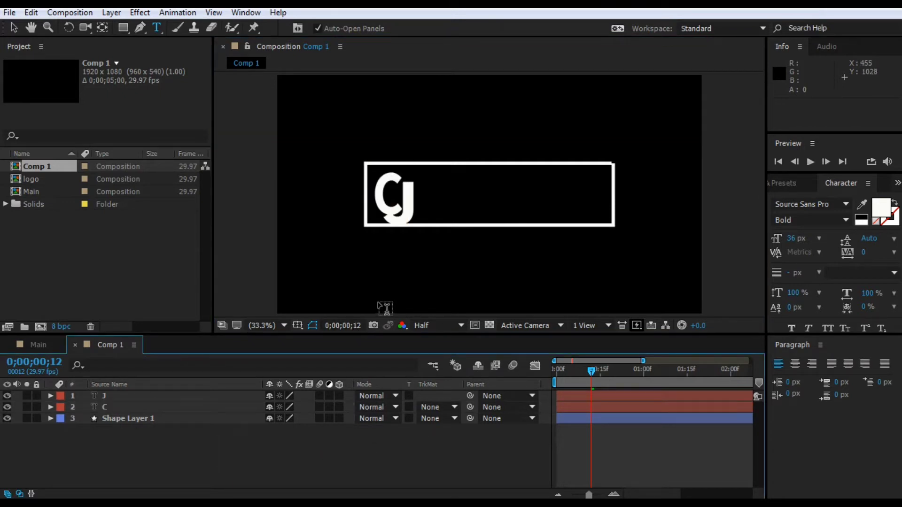
# Step: Change the text fill color of the J layer to a bright yellow-orange
pyautogui.click(113, 395)
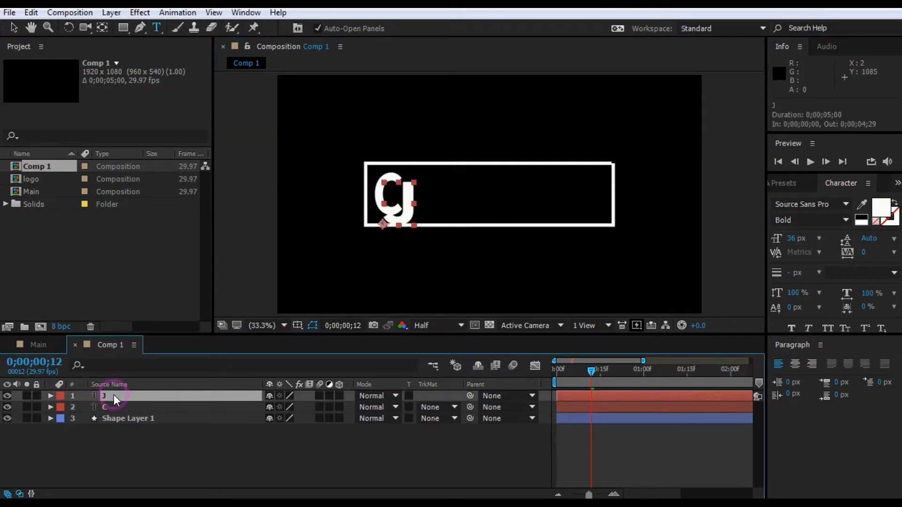
pyautogui.click(886, 215)
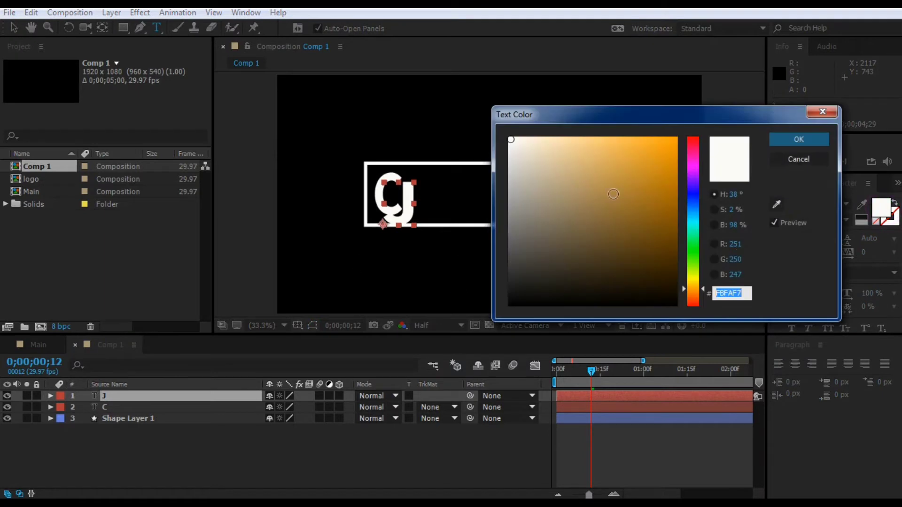
pyautogui.click(692, 282)
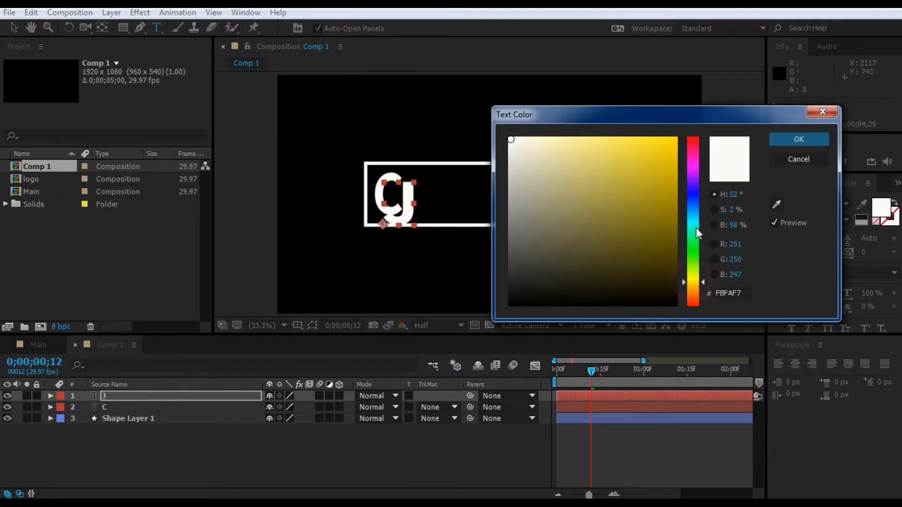
pyautogui.click(703, 285)
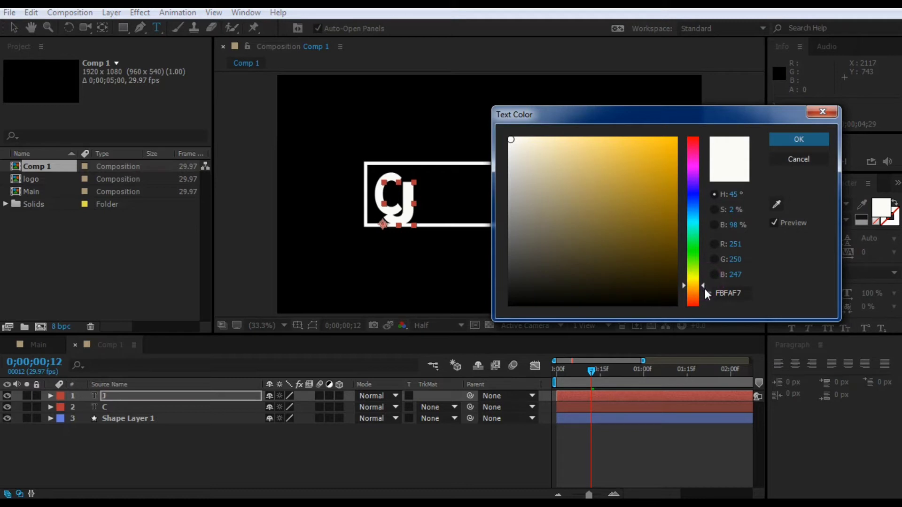
pyautogui.click(669, 143)
pyautogui.click(797, 140)
# Step: Match the C layer's text fill color to the J by sampling its orange with the eyedropper
pyautogui.click(133, 406)
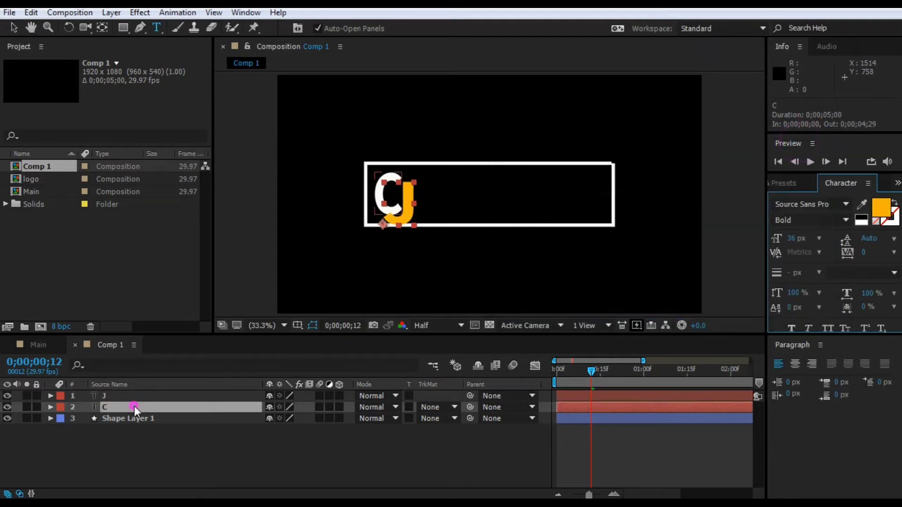
pyautogui.click(880, 206)
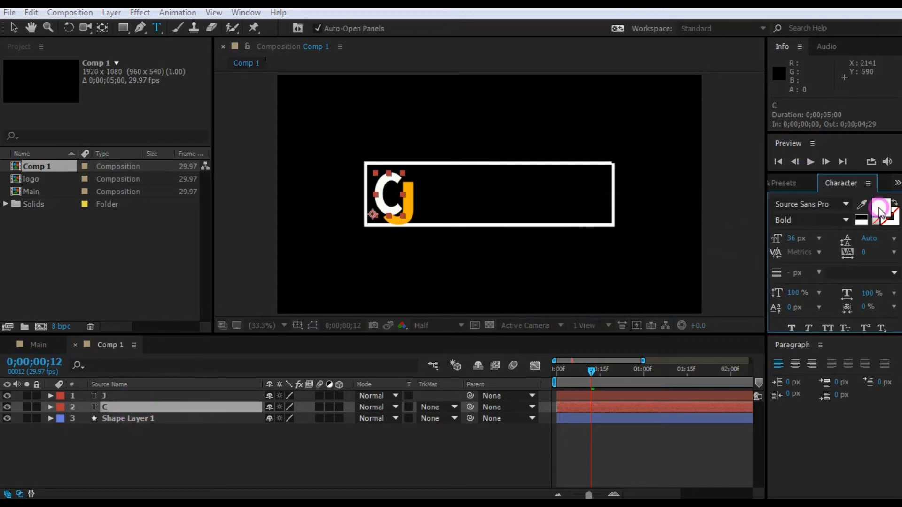
pyautogui.click(776, 204)
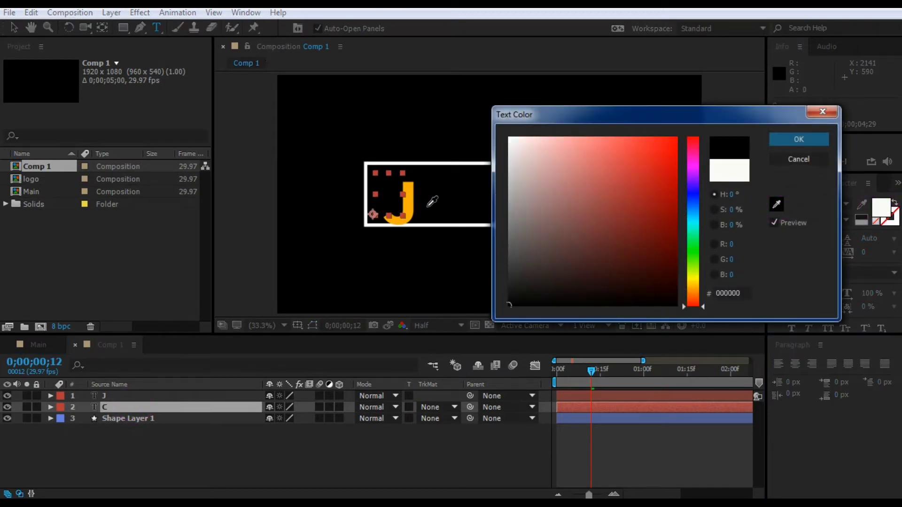
pyautogui.click(406, 200)
pyautogui.click(787, 136)
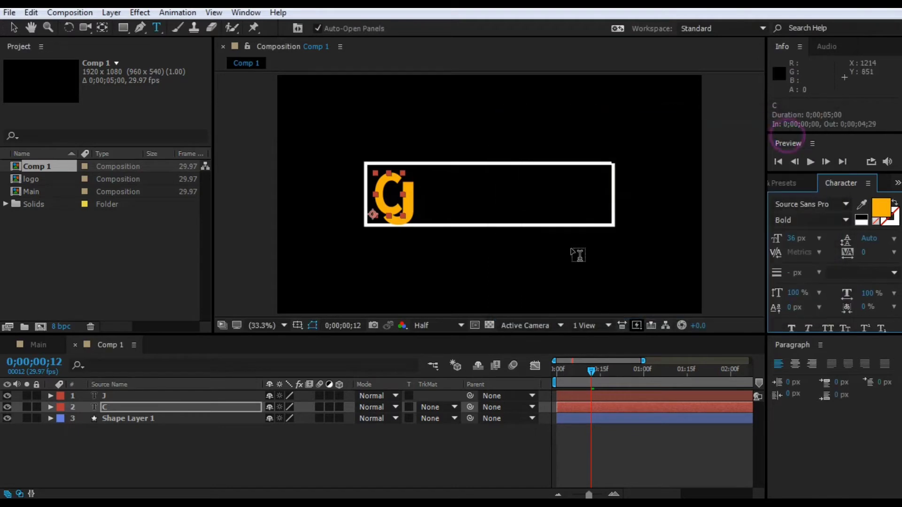
pyautogui.click(364, 447)
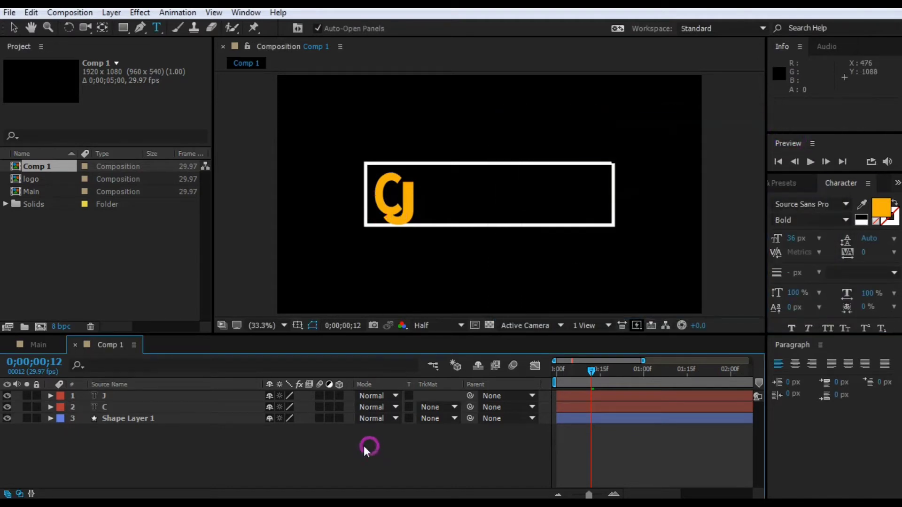
# Step: Pre-compose the C and J text layers together into a new composition named "One"
pyautogui.click(112, 409)
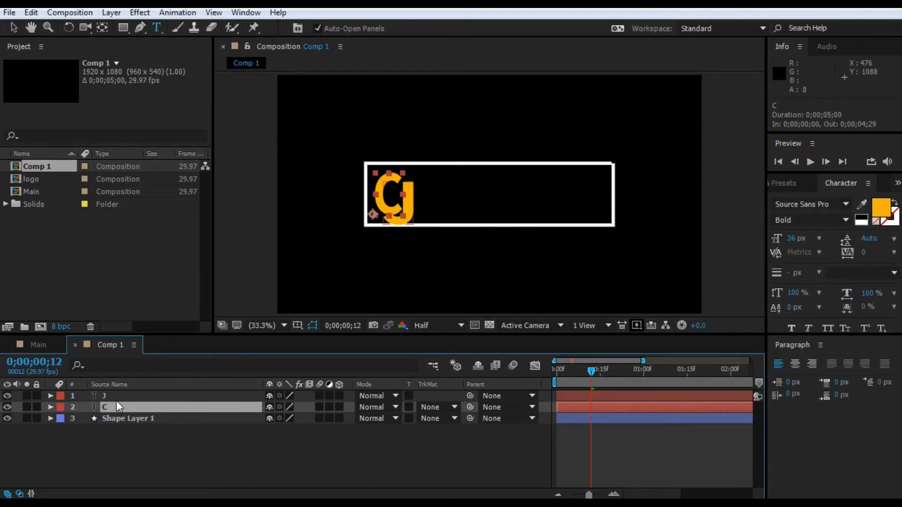
pyautogui.keyDown('shift'); pyautogui.click(116, 397); pyautogui.keyUp('shift')
pyautogui.rightClick(116, 407)
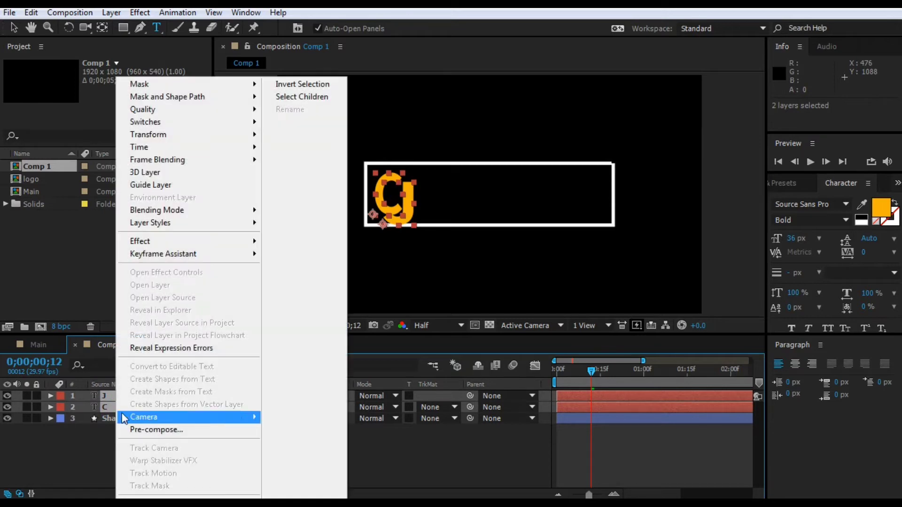
pyautogui.click(134, 425)
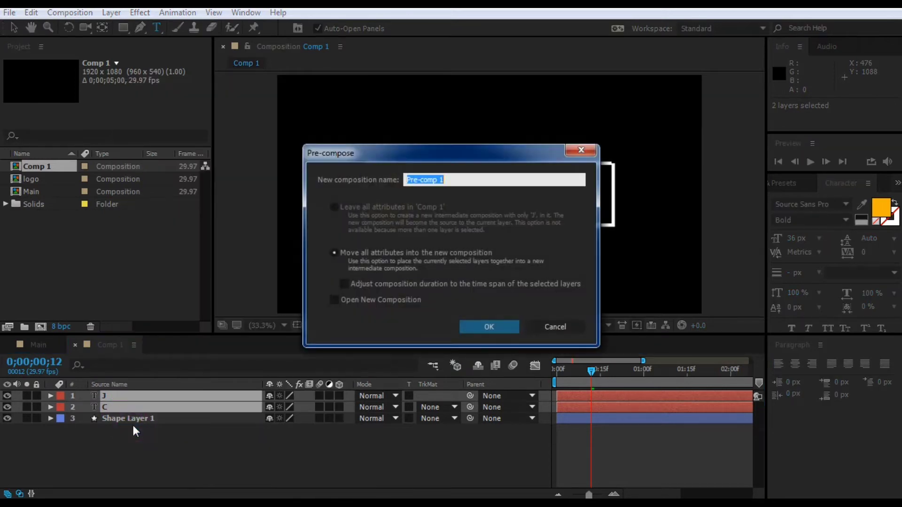
pyautogui.write('One')
pyautogui.press('Return')
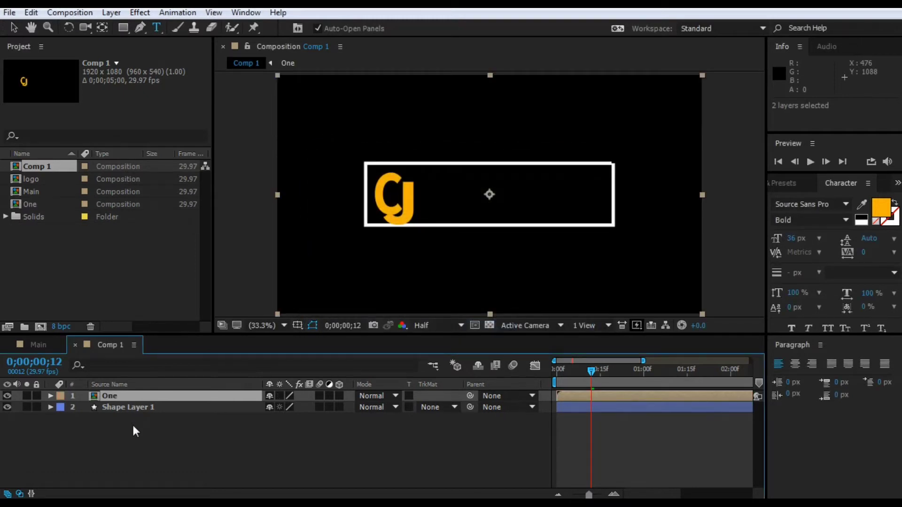
# Step: Nudge the One layer up and right to position 969, 525 so the letters sit evenly inside the outline
pyautogui.click(131, 396)
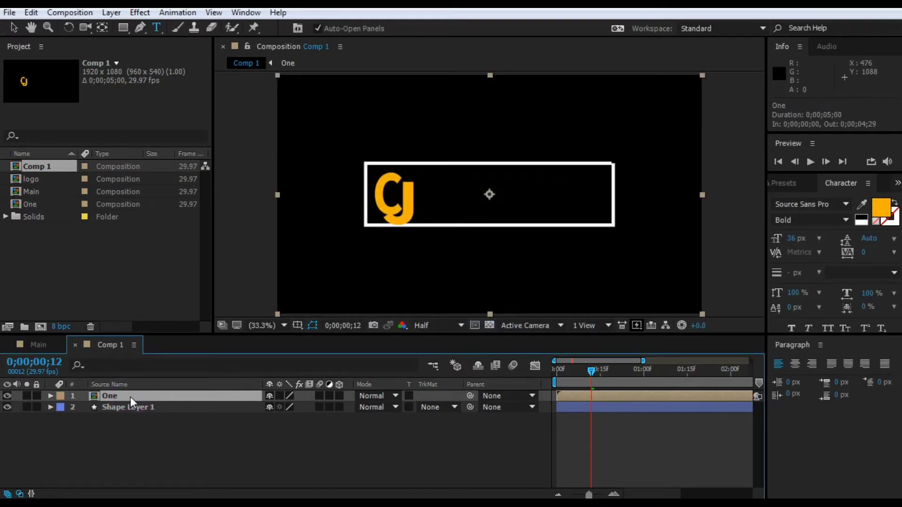
pyautogui.press('Up')
pyautogui.press('Up')
pyautogui.press('Up')
pyautogui.press('Up')
pyautogui.press('Up')
pyautogui.press('Up')
pyautogui.press('Up')
pyautogui.press('Up')
pyautogui.press('Up')
pyautogui.press('Up')
pyautogui.press('Up')
pyautogui.press('Up')
pyautogui.press('Up')
pyautogui.press('Up')
pyautogui.press('Up')
pyautogui.press('Right')
pyautogui.press('Right')
pyautogui.press('Right')
pyautogui.press('Right')
pyautogui.press('Right')
pyautogui.press('Right')
pyautogui.press('Right')
pyautogui.press('Right')
pyautogui.press('Right')
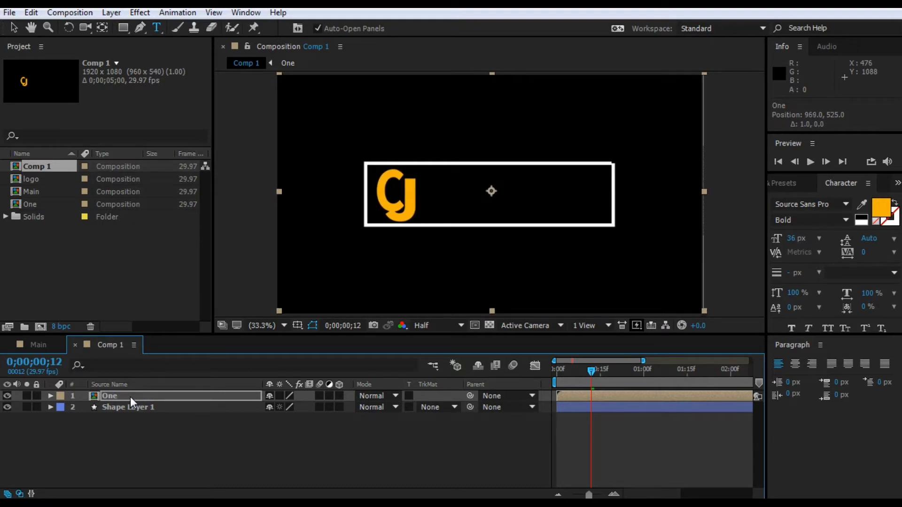
pyautogui.click(229, 448)
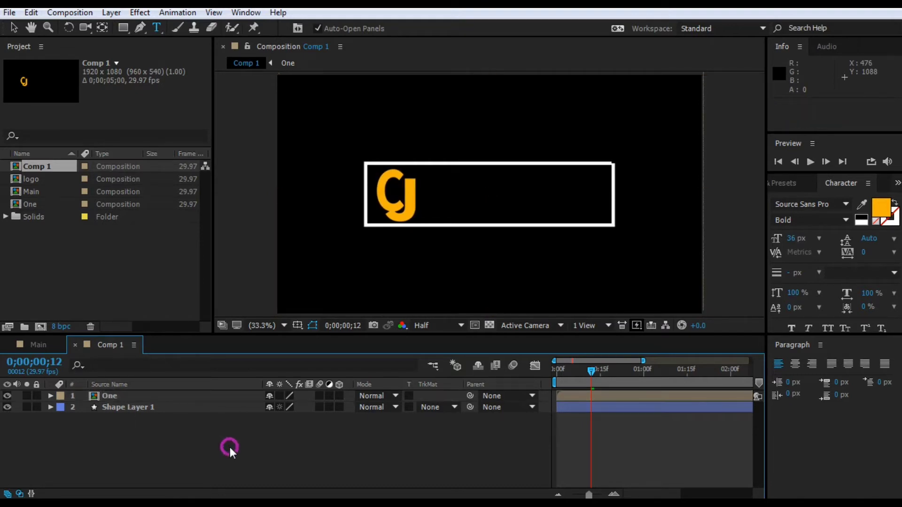
# Step: Set a Position keyframe on the One layer at 0;00;00;15, keeping its value at 969, 525
pyautogui.click(130, 396)
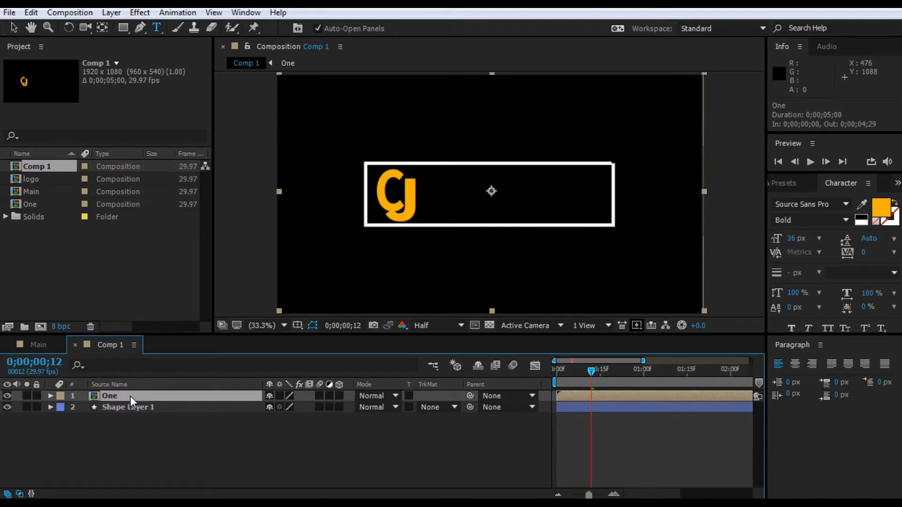
pyautogui.press('p')
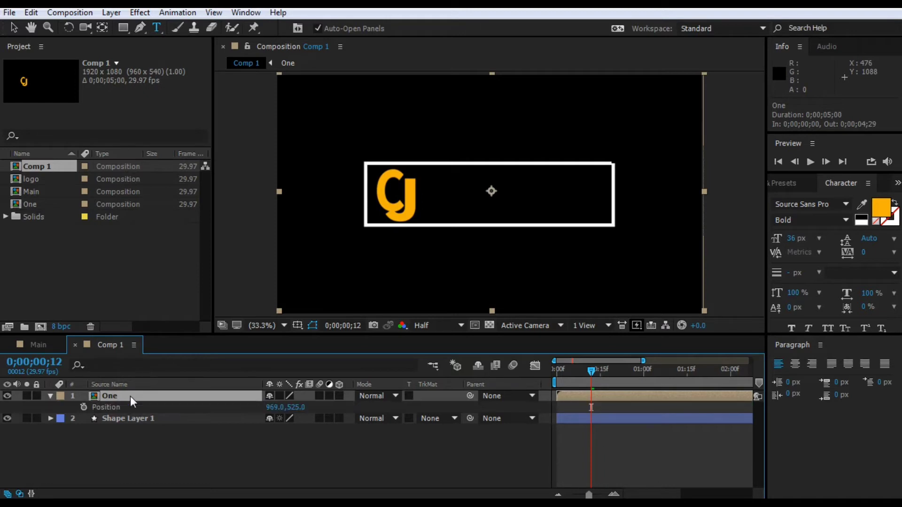
pyautogui.click(84, 407)
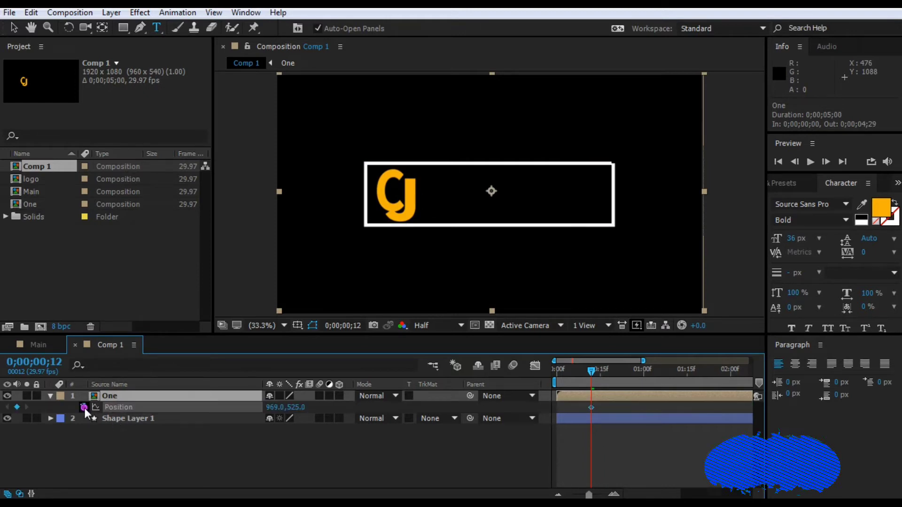
pyautogui.moveTo(592, 373)
pyautogui.mouseDown()
pyautogui.moveTo(559, 377)
pyautogui.moveTo(576, 376)
pyautogui.moveTo(564, 368)
pyautogui.moveTo(600, 371)
pyautogui.mouseUp()
pyautogui.click(85, 407)
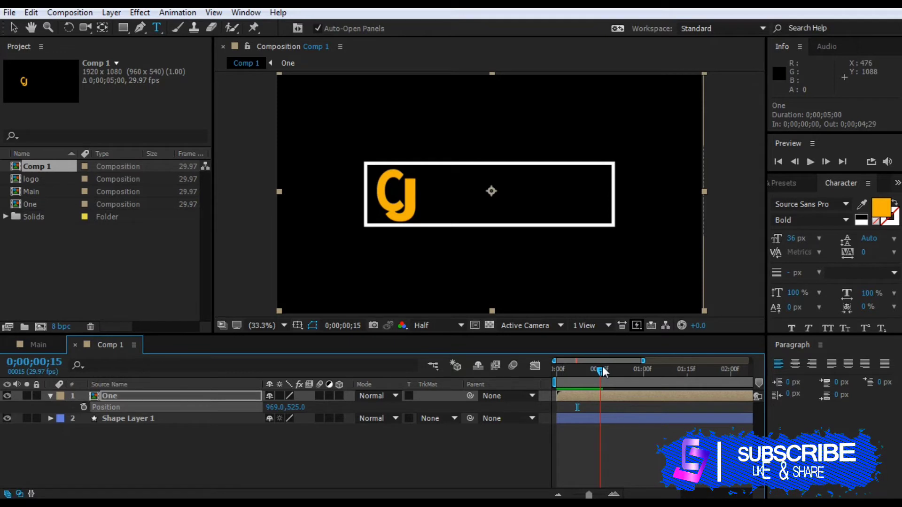
pyautogui.click(84, 407)
pyautogui.moveTo(279, 407); pyautogui.dragTo(196, 404)
pyautogui.hotkey('ctrl', 'z')
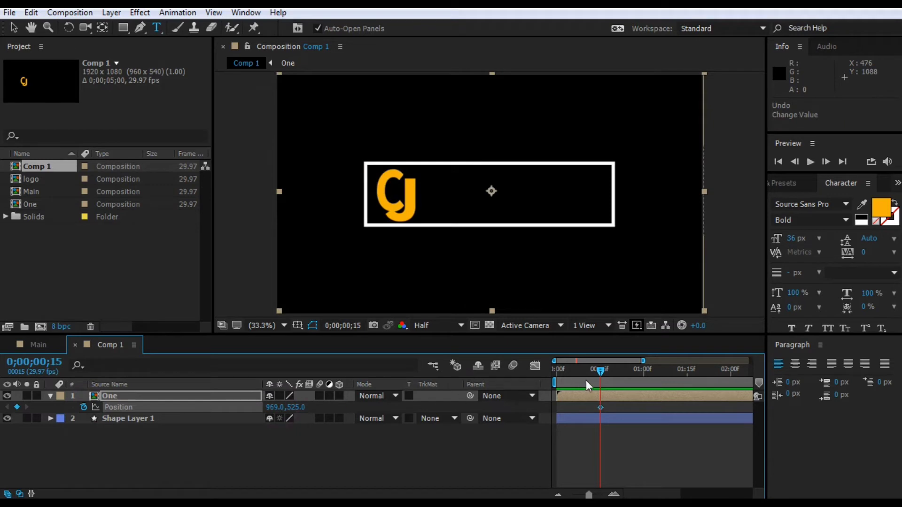
# Step: Keyframe the One layer's Position at 715, 525 on 0;00;00;08 and preview the slide-in
pyautogui.moveTo(600, 373)
pyautogui.mouseDown()
pyautogui.moveTo(566, 374)
pyautogui.moveTo(580, 374)
pyautogui.mouseUp()
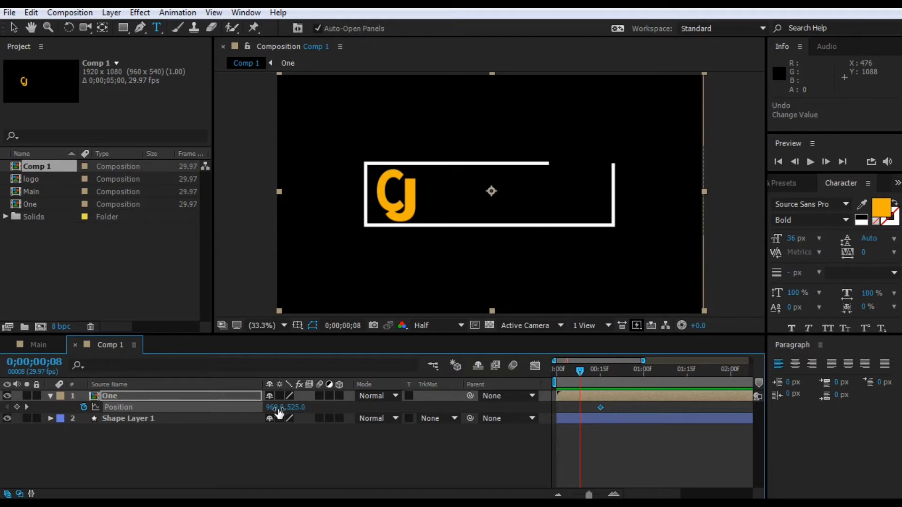
pyautogui.moveTo(278, 406); pyautogui.dragTo(115, 416)
pyautogui.press('space')
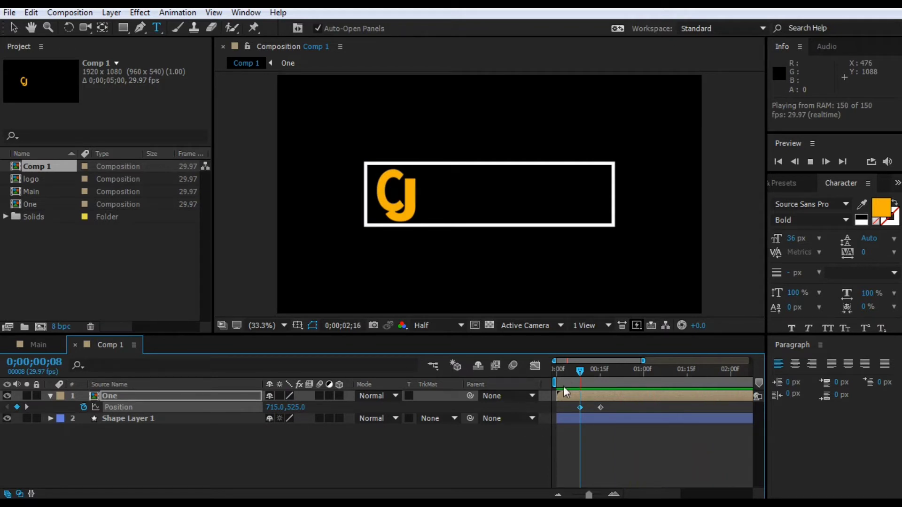
# Step: Apply Easy Ease to both Position keyframes of the One layer
pyautogui.moveTo(578, 369); pyautogui.dragTo(614, 371)
pyautogui.click(641, 443)
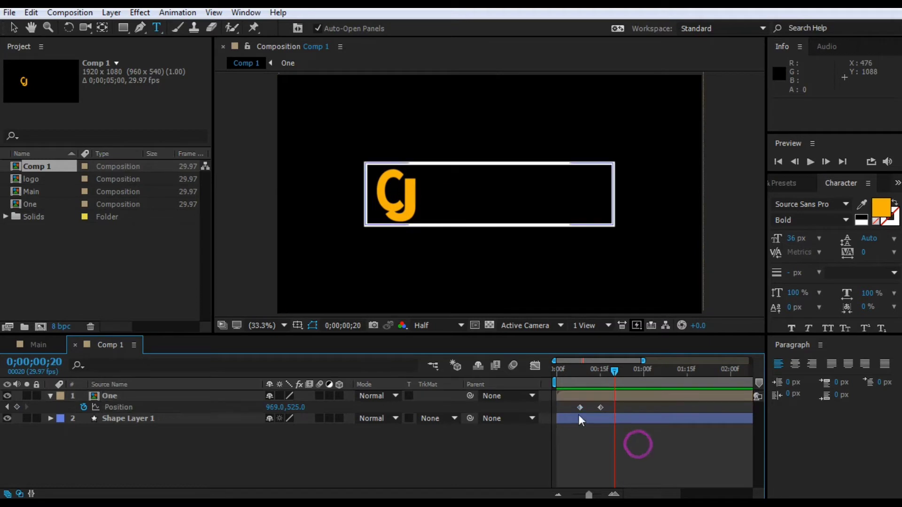
pyautogui.click(578, 407)
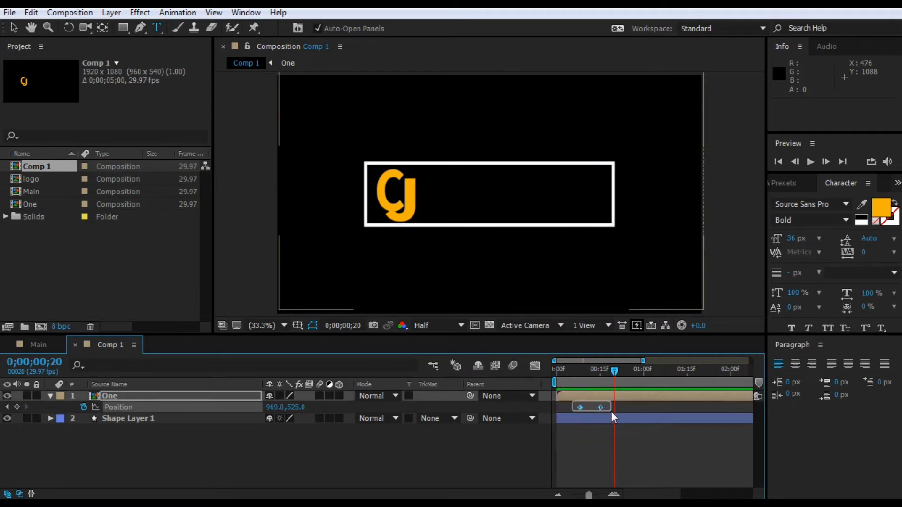
pyautogui.moveTo(611, 412); pyautogui.dragTo(610, 411)
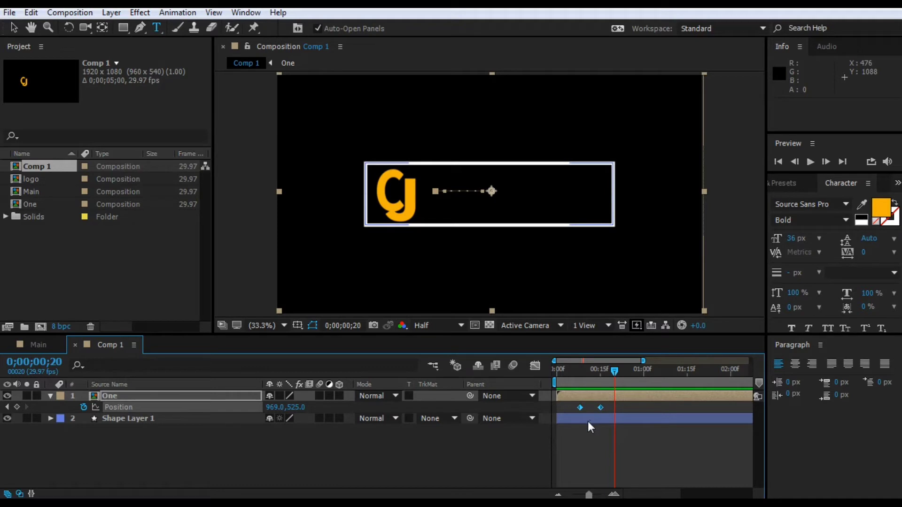
pyautogui.press('F9')
# Step: Reshape the Position speed graph so the One layer's speed peaks early and slows toward the end, and preview it
pyautogui.click(535, 365)
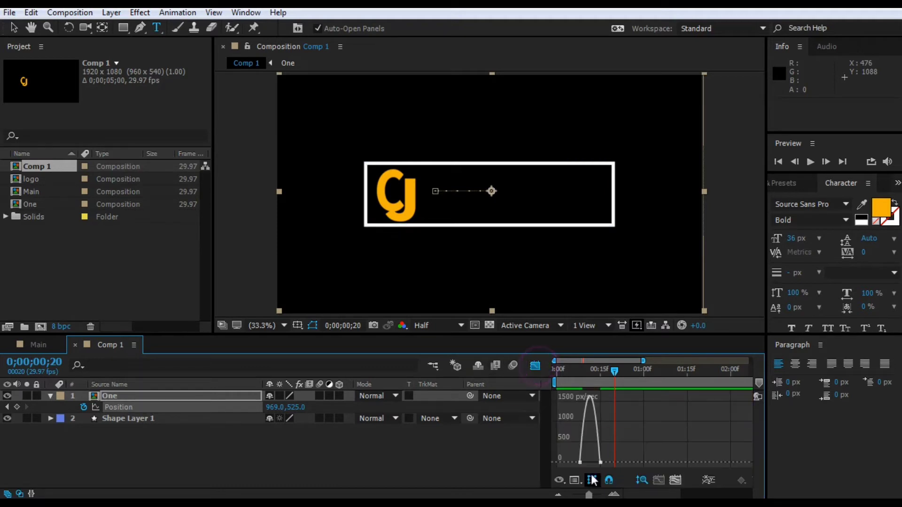
pyautogui.moveTo(610, 466); pyautogui.dragTo(591, 462)
pyautogui.click(583, 462)
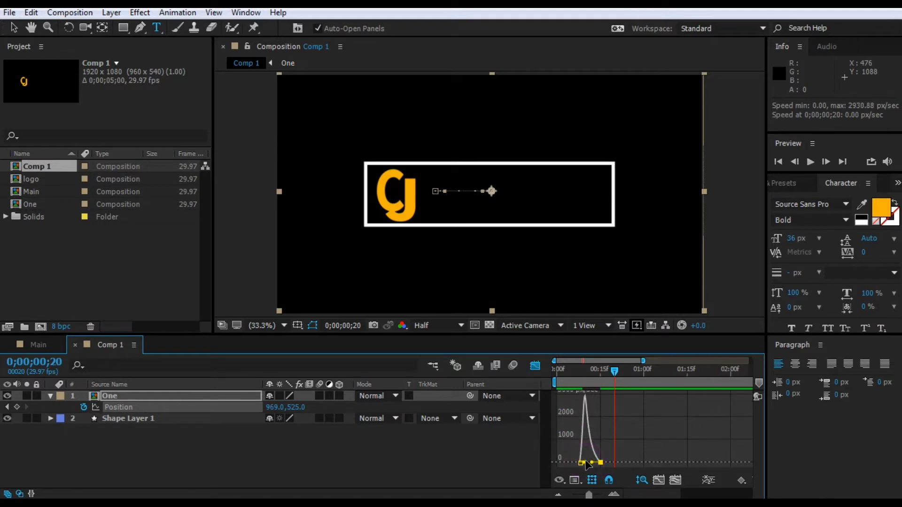
pyautogui.click(535, 366)
pyautogui.press('space')
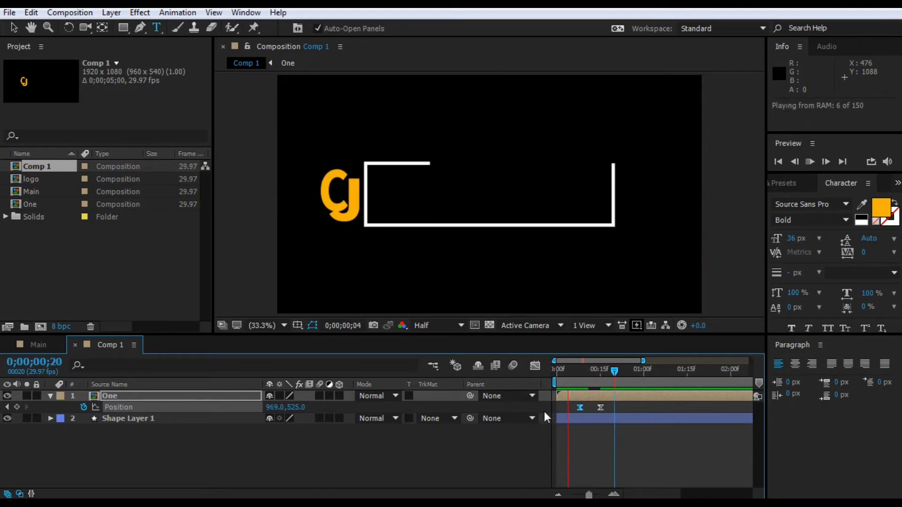
# Step: Try to draw a rectangular mask around the letters on the One layer at 0;00;00;16, and undo it
pyautogui.moveTo(611, 370)
pyautogui.mouseDown()
pyautogui.moveTo(587, 370)
pyautogui.moveTo(604, 370)
pyautogui.mouseUp()
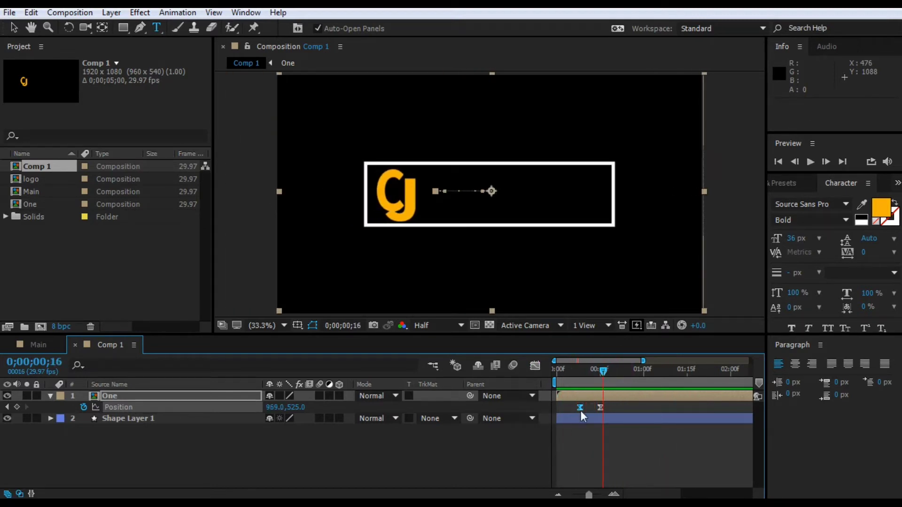
pyautogui.click(124, 27)
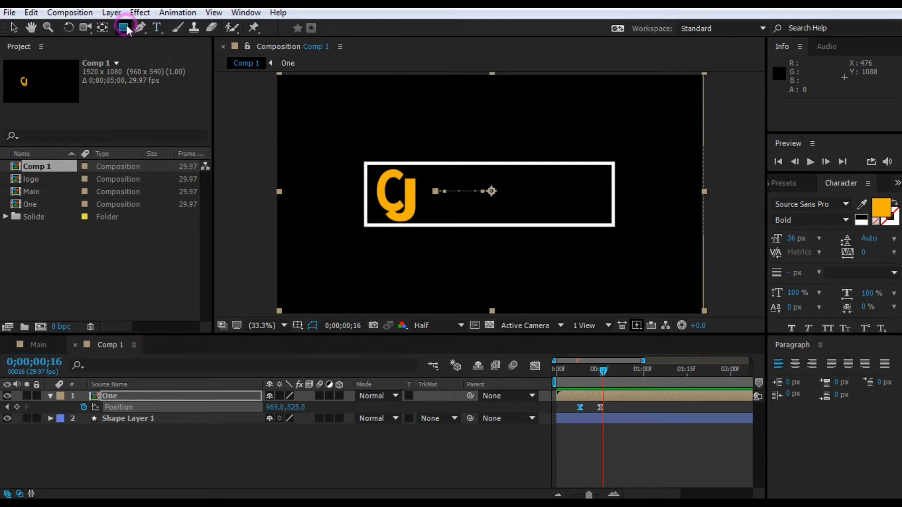
pyautogui.click(372, 167)
pyautogui.moveTo(391, 188); pyautogui.dragTo(425, 220)
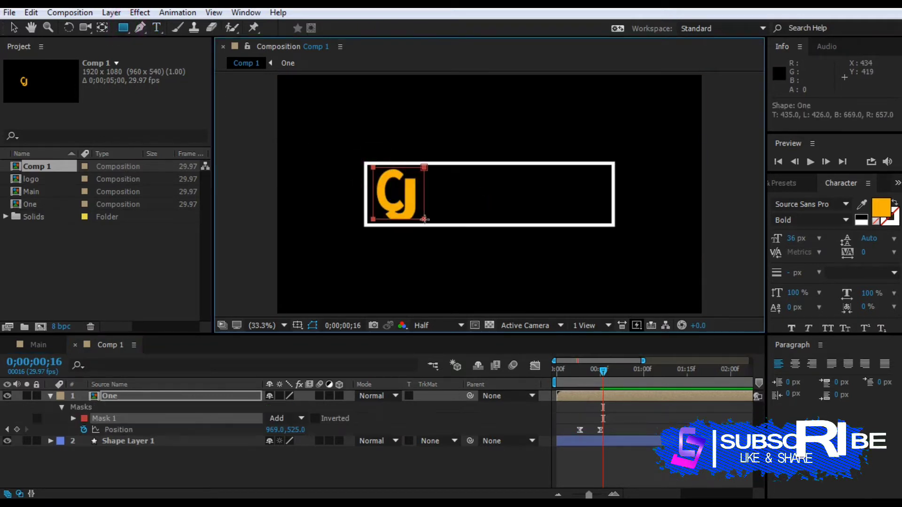
pyautogui.hotkey('ctrl', 'z')
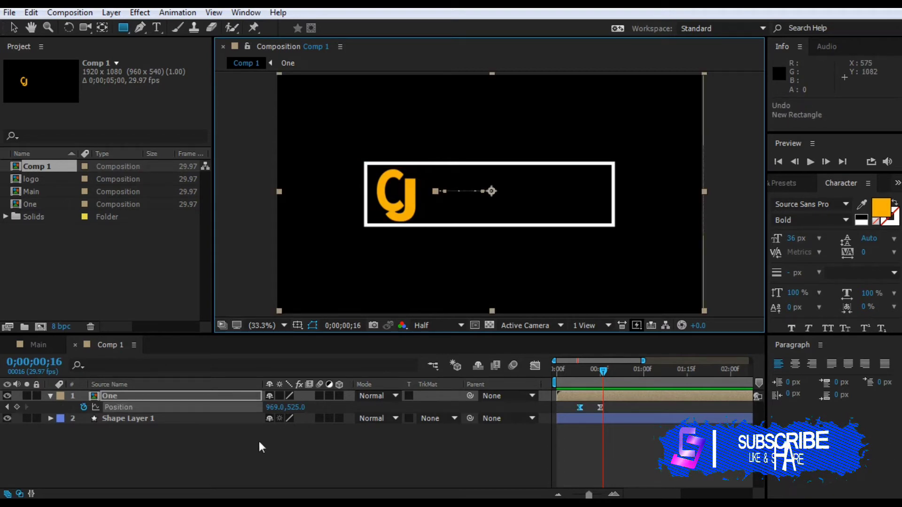
# Step: Draw a rectangle around the CJ letters as a new shape layer, with no stroke and a solid yellow fill
pyautogui.click(244, 449)
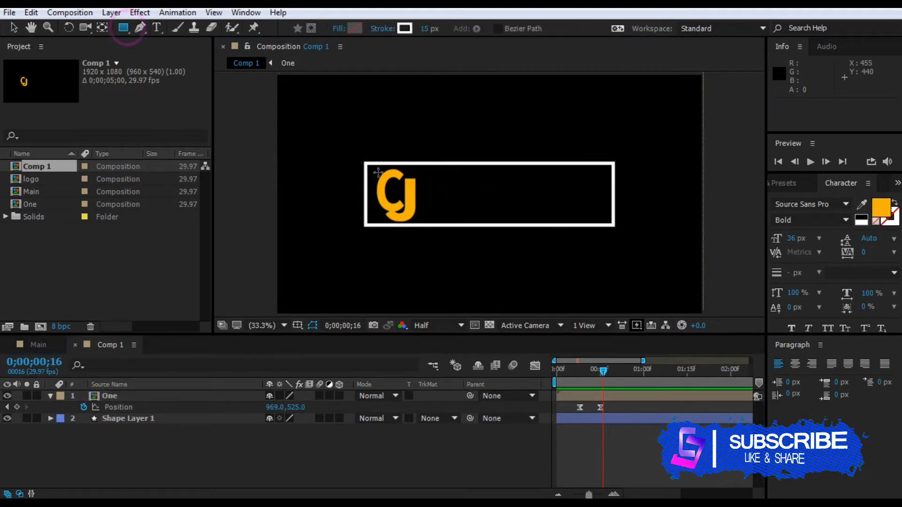
pyautogui.moveTo(373, 168)
pyautogui.mouseDown()
pyautogui.moveTo(413, 215)
pyautogui.moveTo(425, 213)
pyautogui.moveTo(423, 223)
pyautogui.mouseUp()
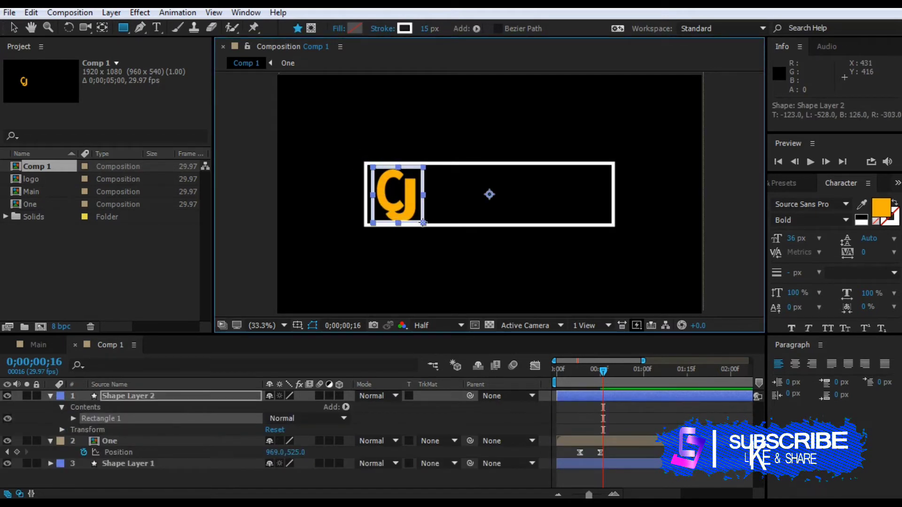
pyautogui.moveTo(424, 28); pyautogui.dragTo(423, 34)
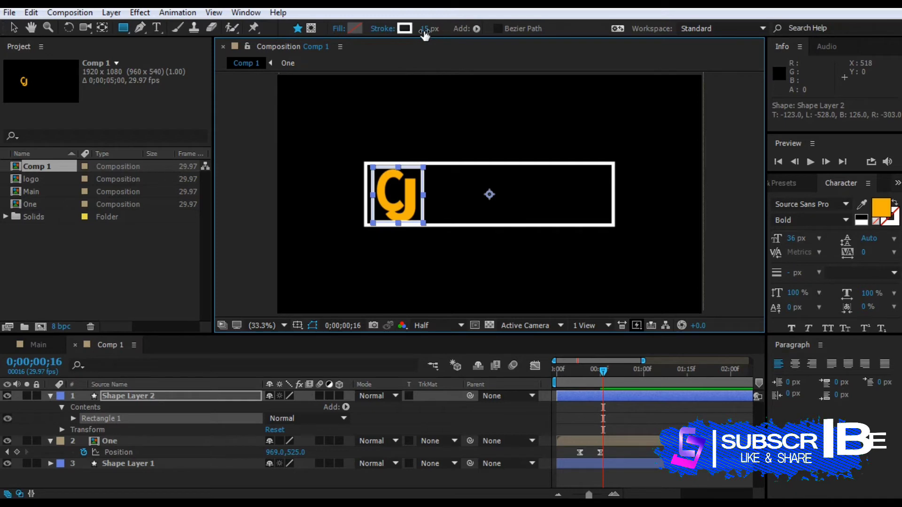
pyautogui.click(384, 30)
pyautogui.click(384, 216)
pyautogui.click(430, 295)
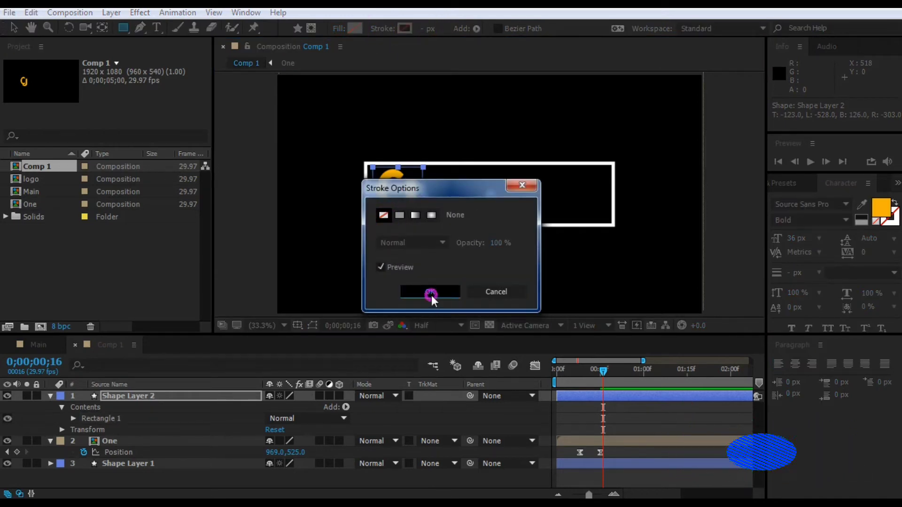
pyautogui.click(340, 29)
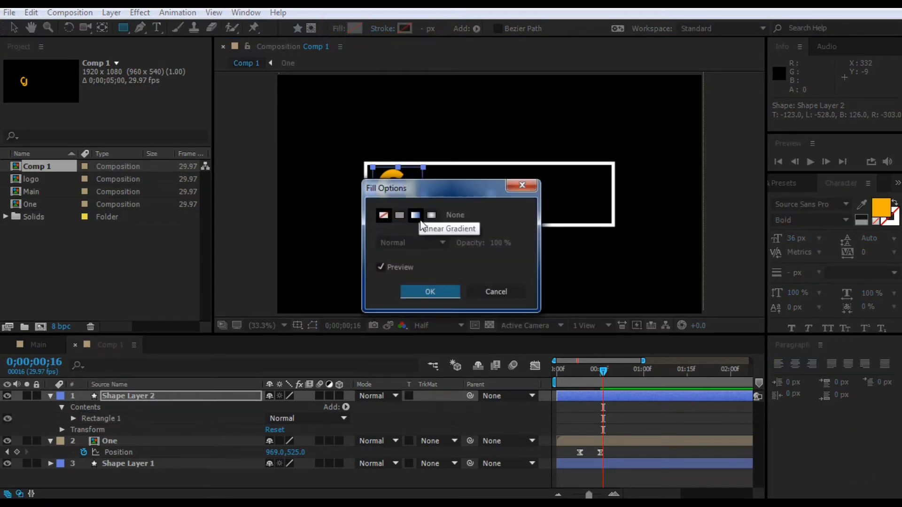
pyautogui.click(399, 215)
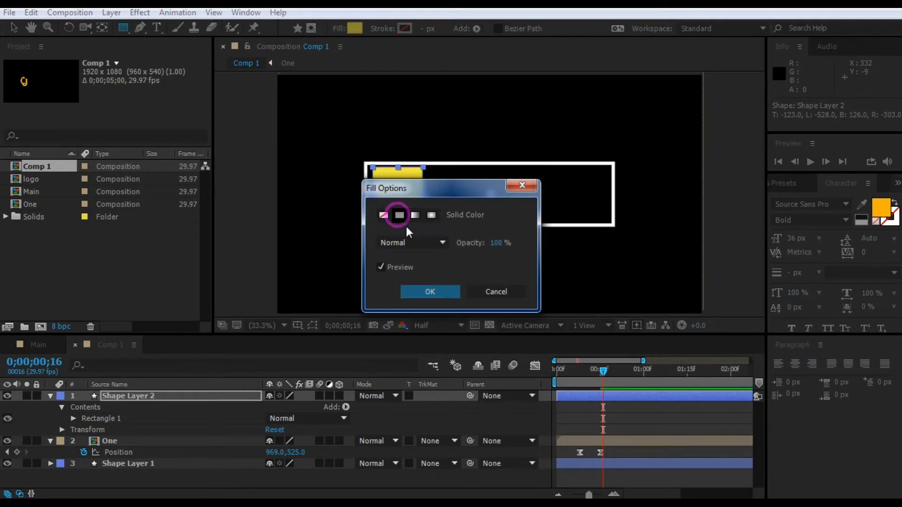
pyautogui.click(432, 291)
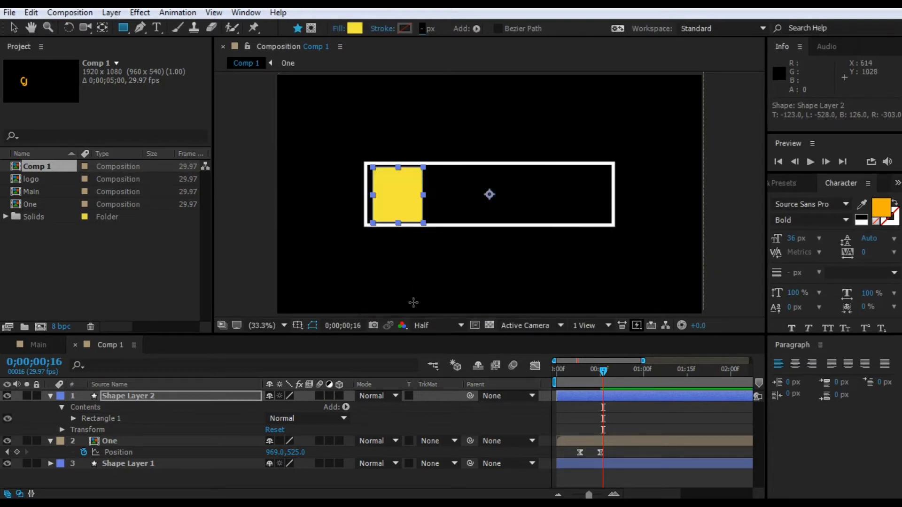
# Step: Set the One layer's track matte to Alpha Matte "Shape Layer 2" and preview the animation from the start
pyautogui.click(51, 397)
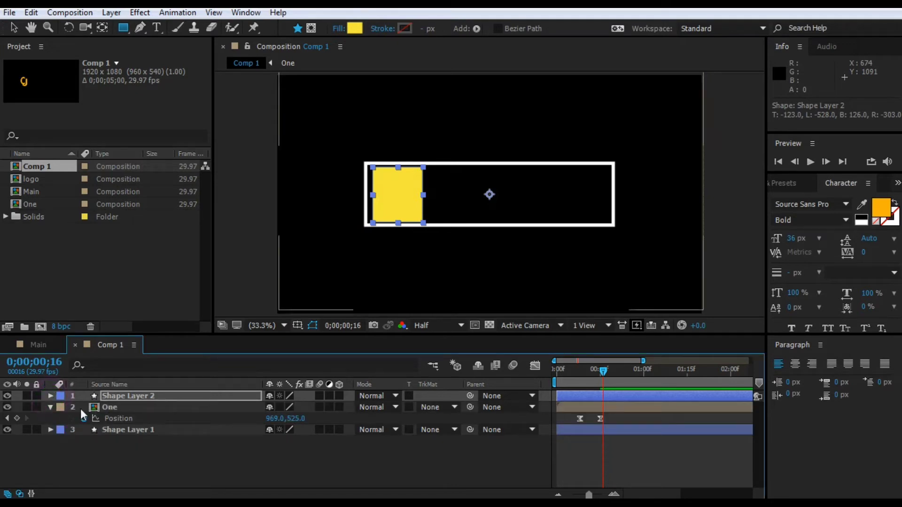
pyautogui.click(51, 406)
pyautogui.click(183, 404)
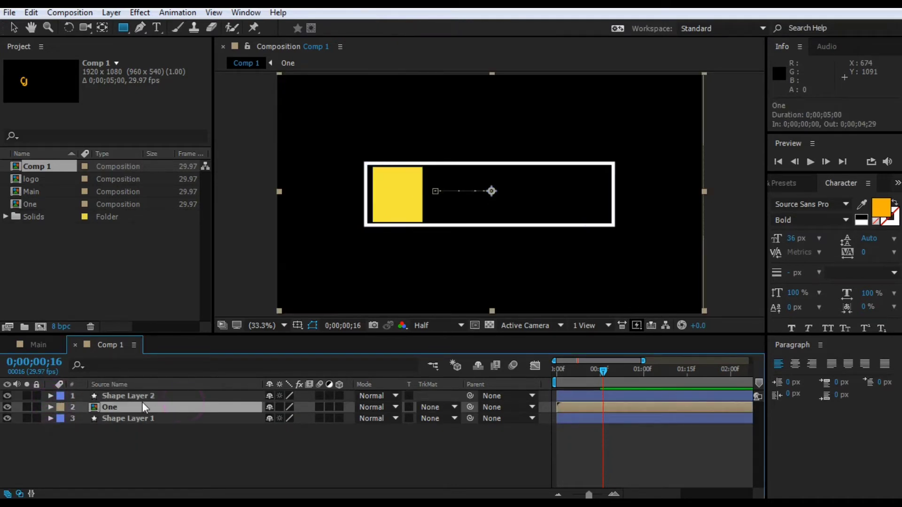
pyautogui.click(455, 407)
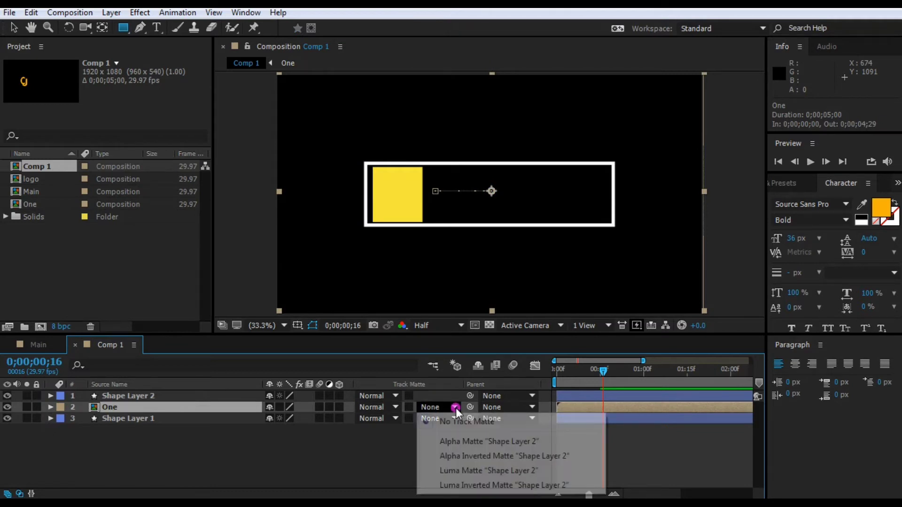
pyautogui.click(467, 444)
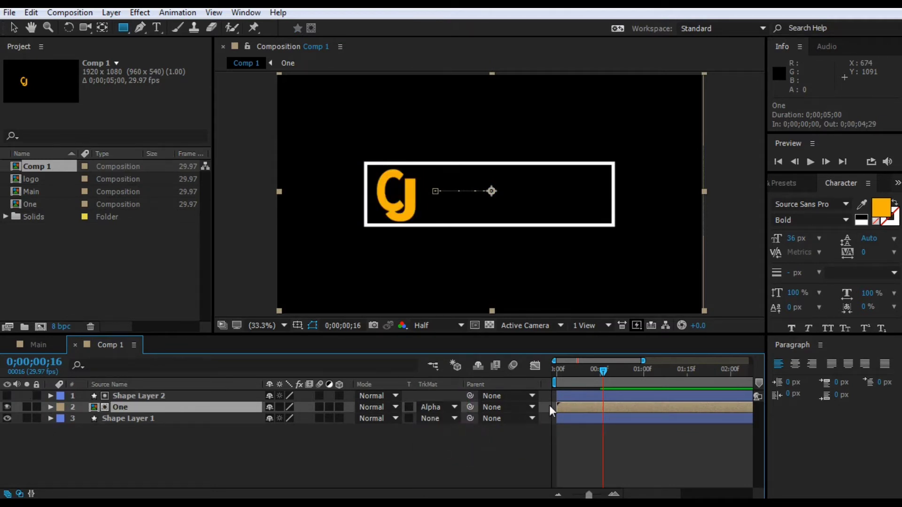
pyautogui.moveTo(604, 371); pyautogui.dragTo(555, 375)
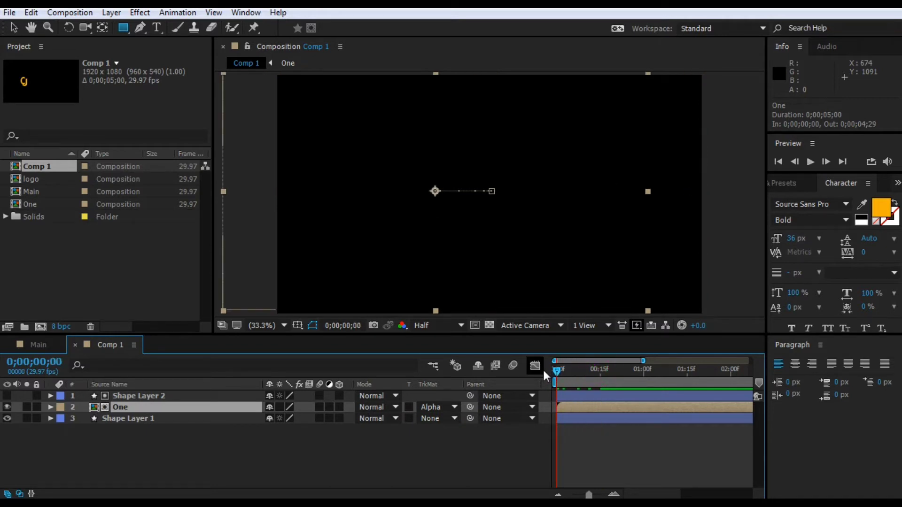
pyautogui.press('space')
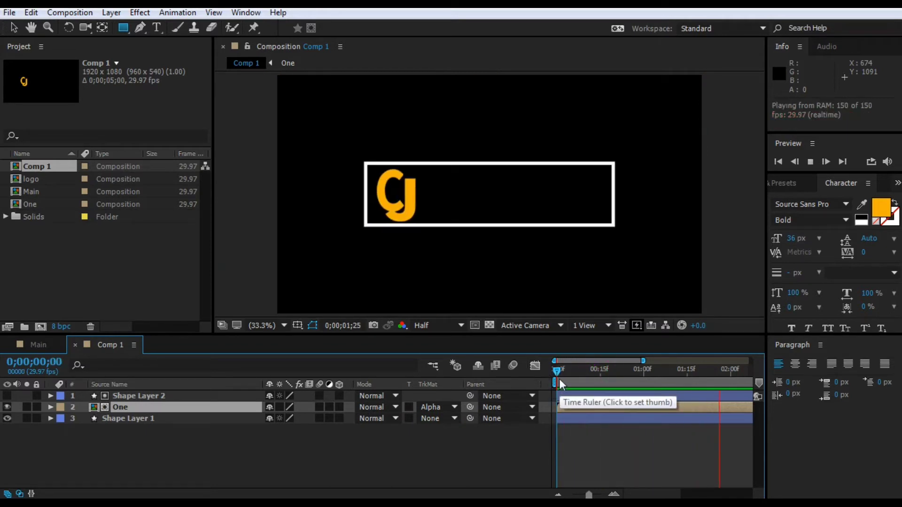
# Step: At 0;00;00;16, draw a slanted line with the Pen tool beside the CJ letters on a new shape layer, with no fill
pyautogui.moveTo(562, 370); pyautogui.dragTo(604, 368)
pyautogui.click(390, 467)
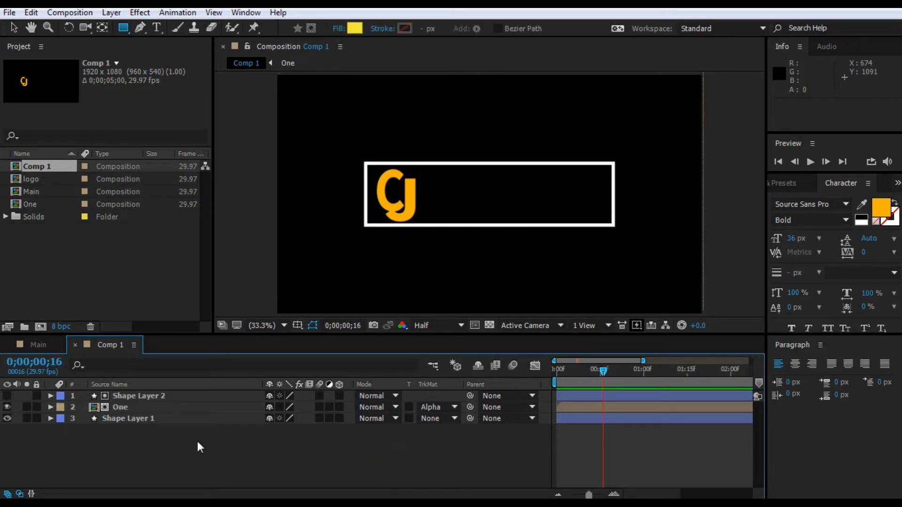
pyautogui.click(141, 27)
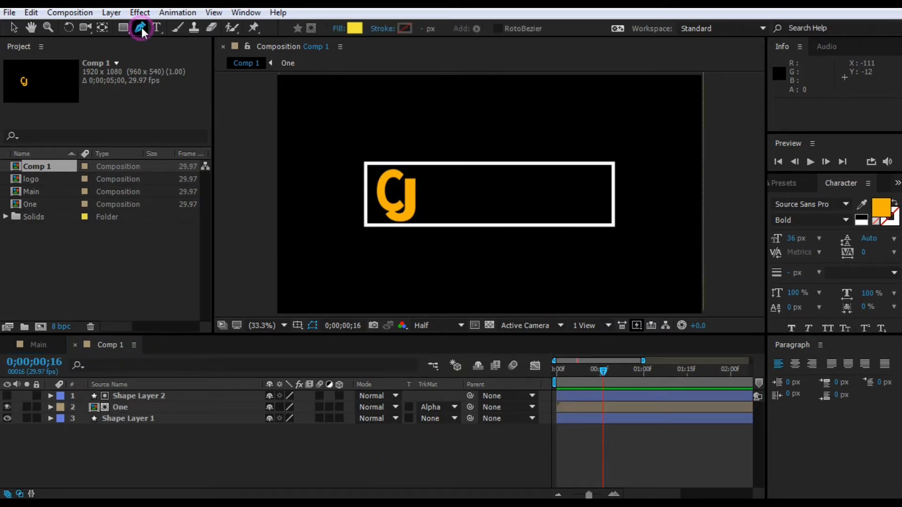
pyautogui.click(440, 170)
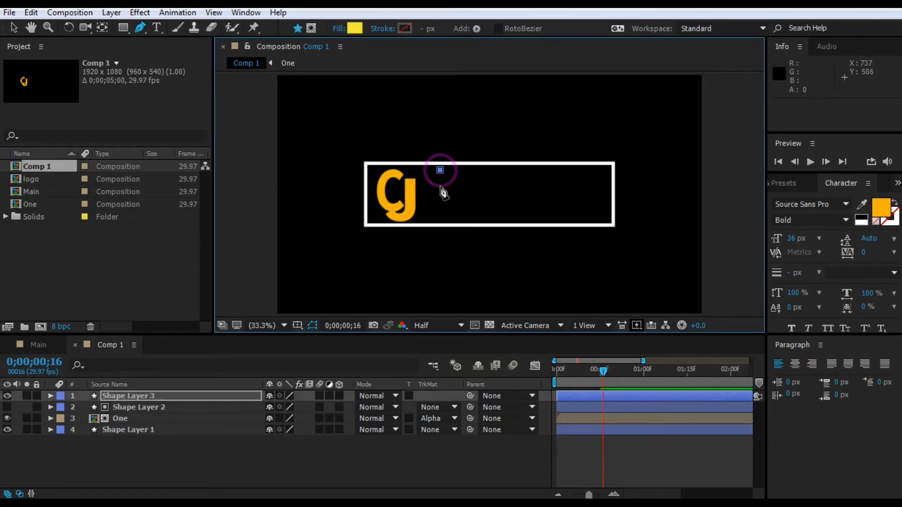
pyautogui.click(421, 217)
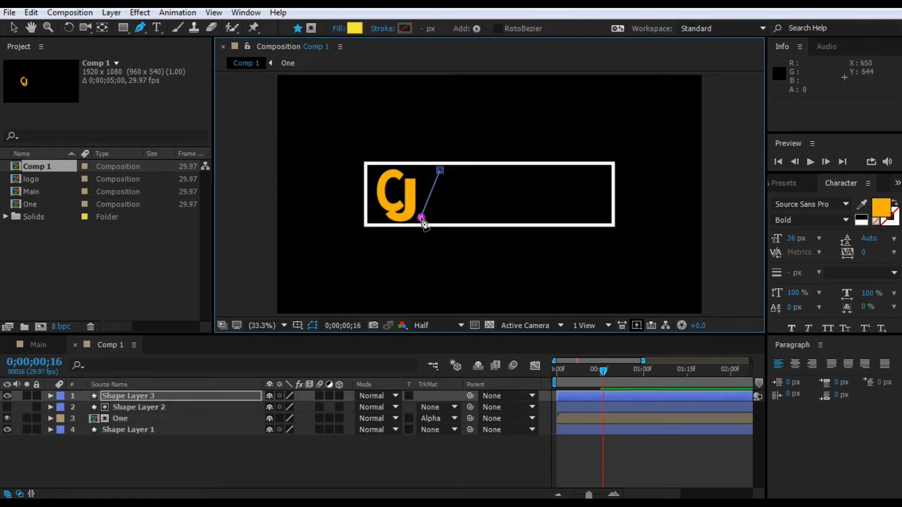
pyautogui.click(340, 28)
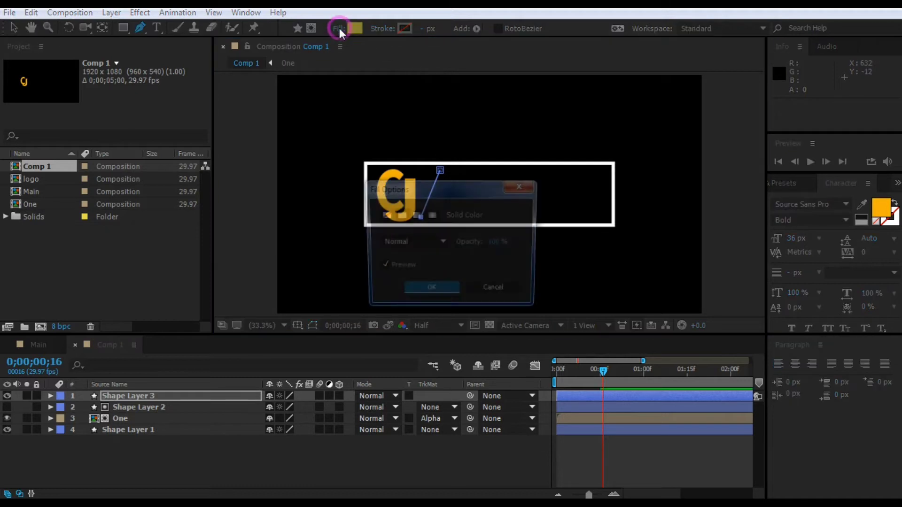
pyautogui.click(383, 215)
pyautogui.click(426, 292)
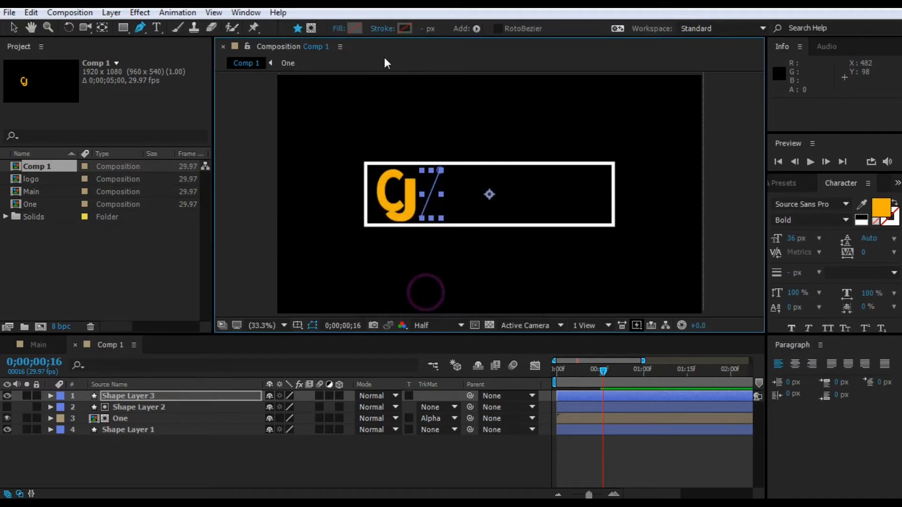
# Step: Give the slanted line a white stroke, trying a width of 20 px and settling on 15 px
pyautogui.click(420, 29)
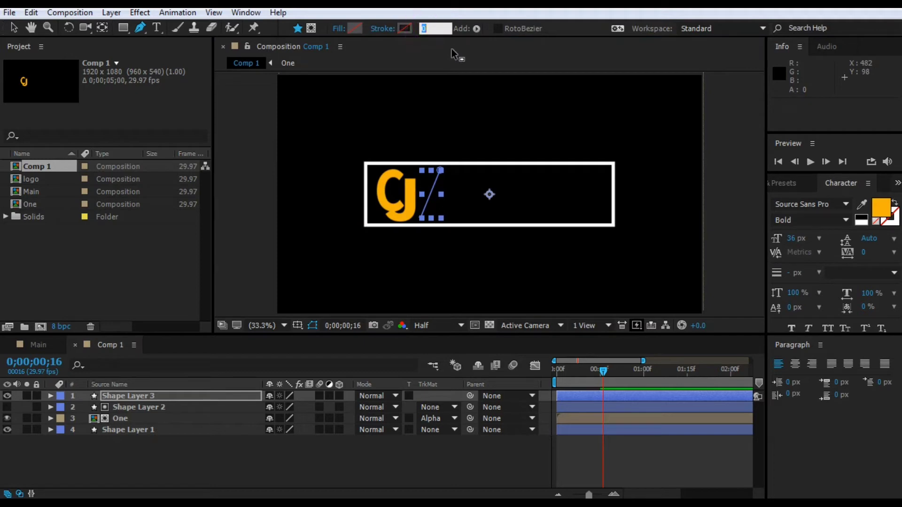
pyautogui.write('20')
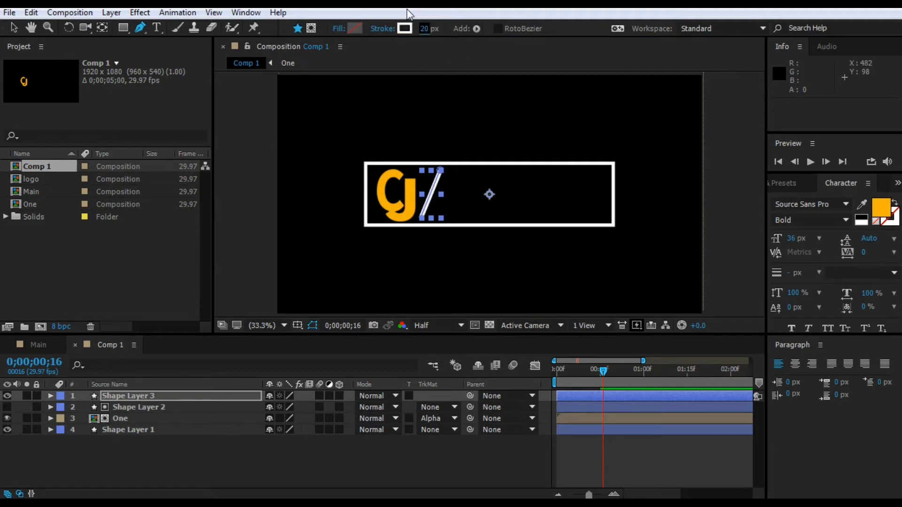
pyautogui.click(425, 29)
pyautogui.press('Return')
pyautogui.click(393, 466)
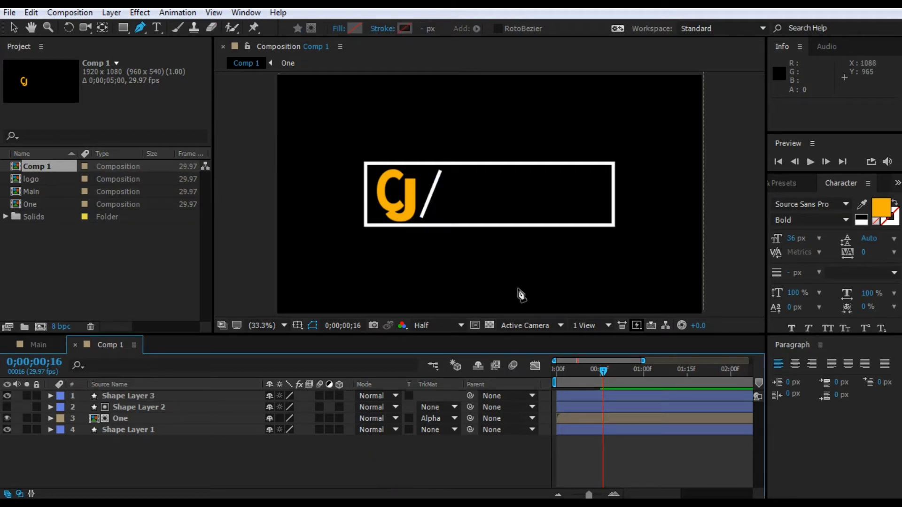
# Step: Rename the slanted line's layer as Line and shift it in time to start at 0;00;00;13
pyautogui.moveTo(602, 369)
pyautogui.mouseDown()
pyautogui.moveTo(574, 370)
pyautogui.moveTo(596, 371)
pyautogui.mouseUp()
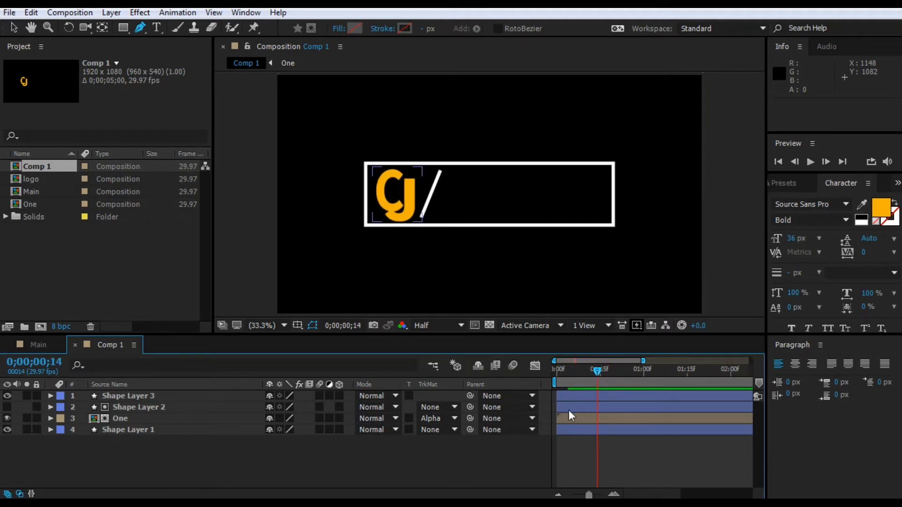
pyautogui.rightClick(117, 394)
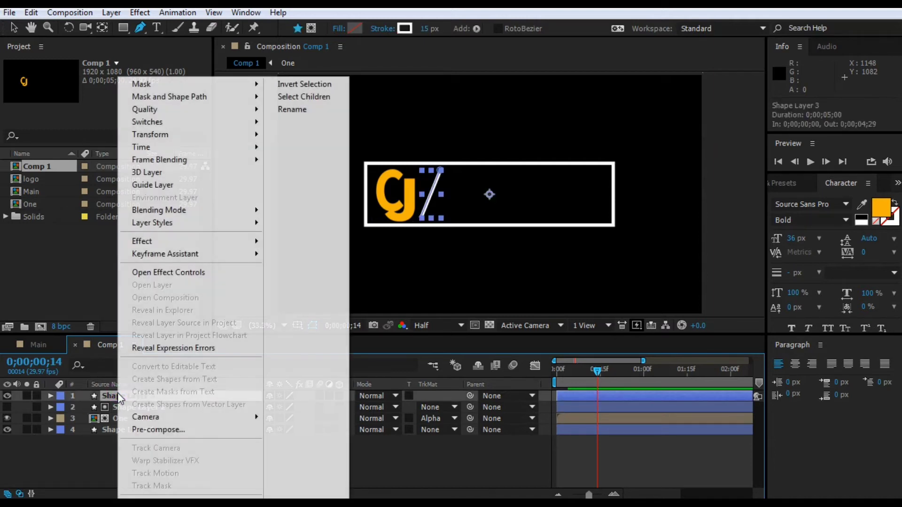
pyautogui.click(301, 109)
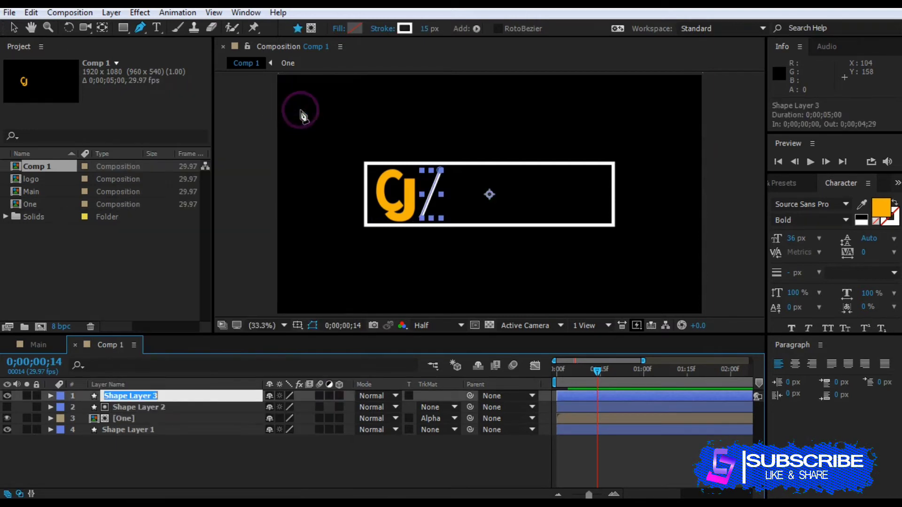
pyautogui.write('Line')
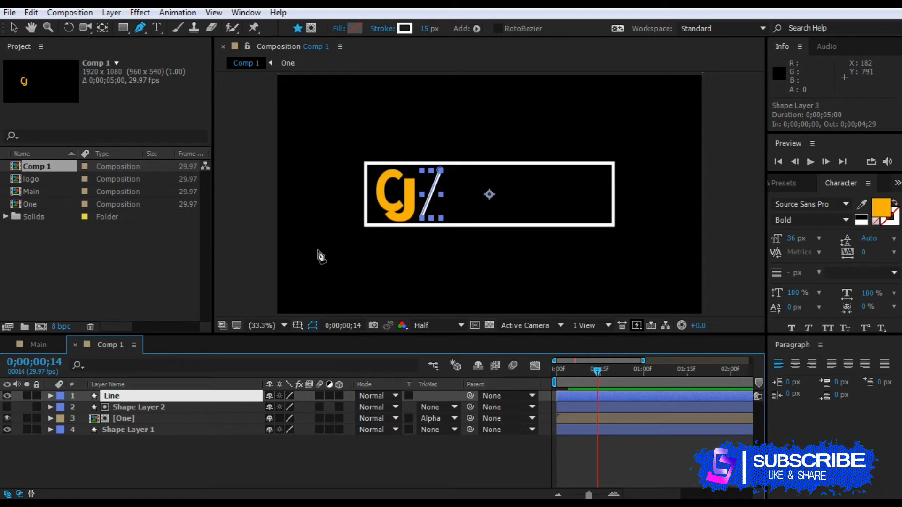
pyautogui.click(282, 453)
pyautogui.moveTo(571, 397)
pyautogui.mouseDown()
pyautogui.moveTo(610, 396)
pyautogui.moveTo(564, 371)
pyautogui.moveTo(602, 375)
pyautogui.moveTo(607, 393)
pyautogui.moveTo(573, 373)
pyautogui.moveTo(595, 373)
pyautogui.mouseUp()
pyautogui.click(595, 371)
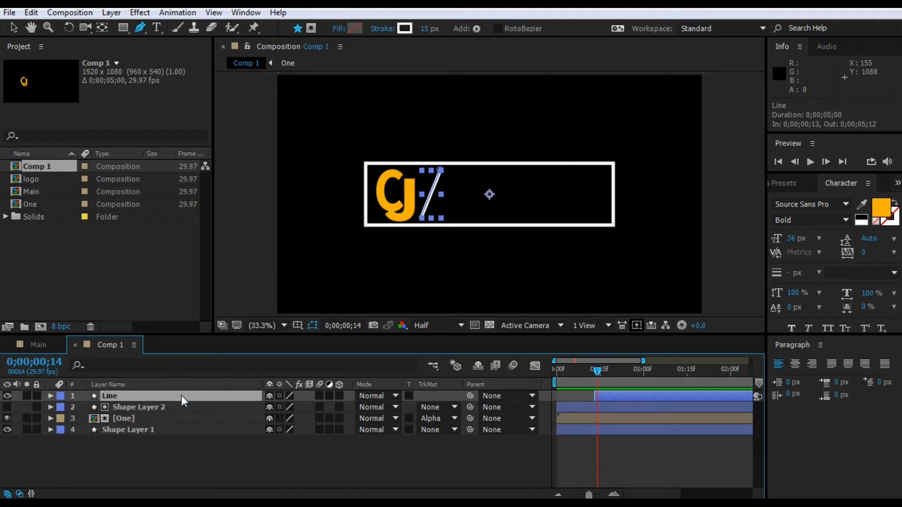
# Step: Keyframe the Line layer's Position at 960, 540 on 0;00;00;14 and at 1872, 540 on 0;00;00;19
pyautogui.press('p')
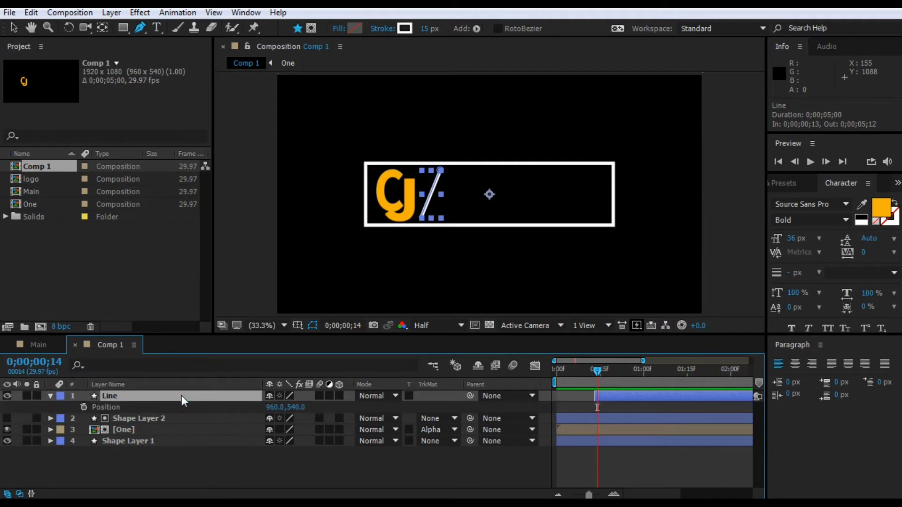
pyautogui.click(84, 407)
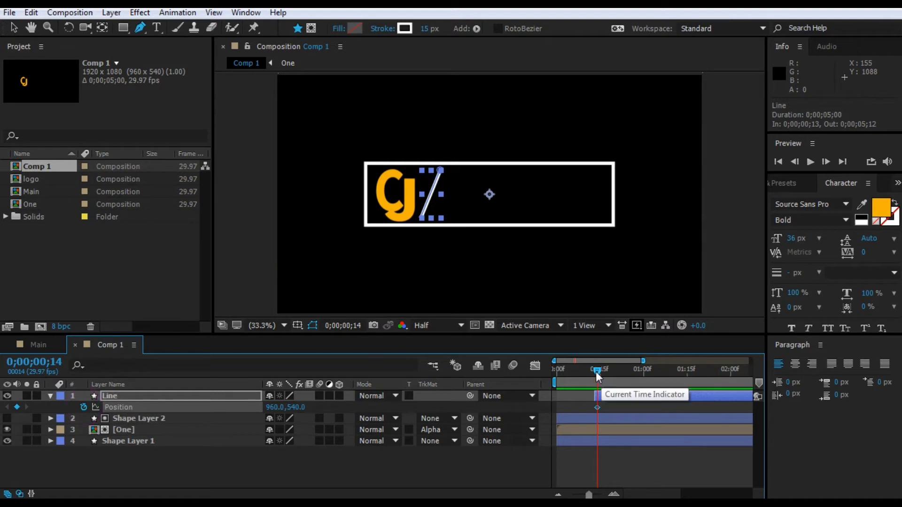
pyautogui.moveTo(596, 374); pyautogui.dragTo(611, 374)
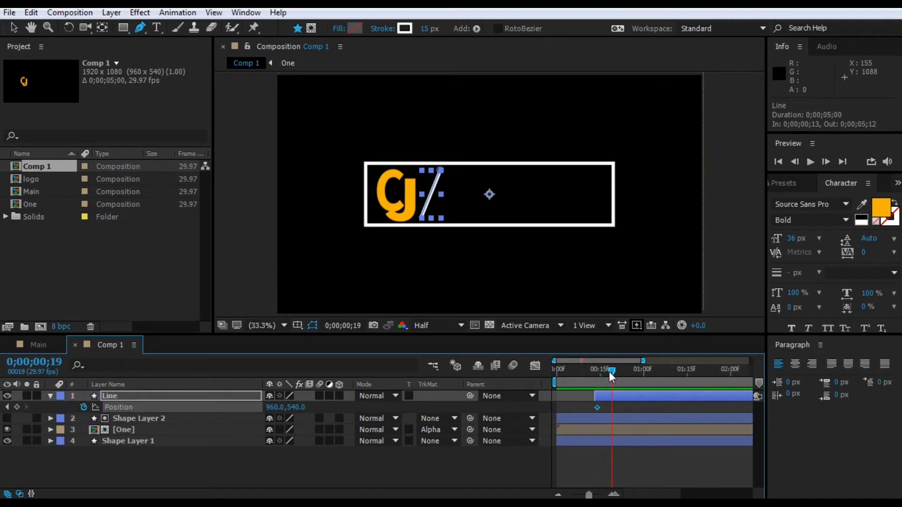
pyautogui.moveTo(277, 412); pyautogui.dragTo(887, 415)
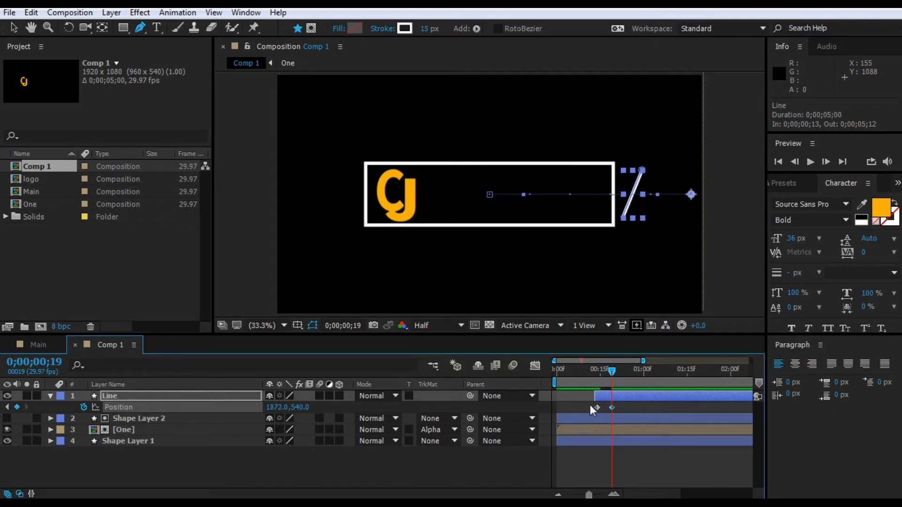
# Step: Apply Easy Ease to both Position keyframes of the Line layer and preview the animation from the start
pyautogui.moveTo(590, 405); pyautogui.dragTo(619, 414)
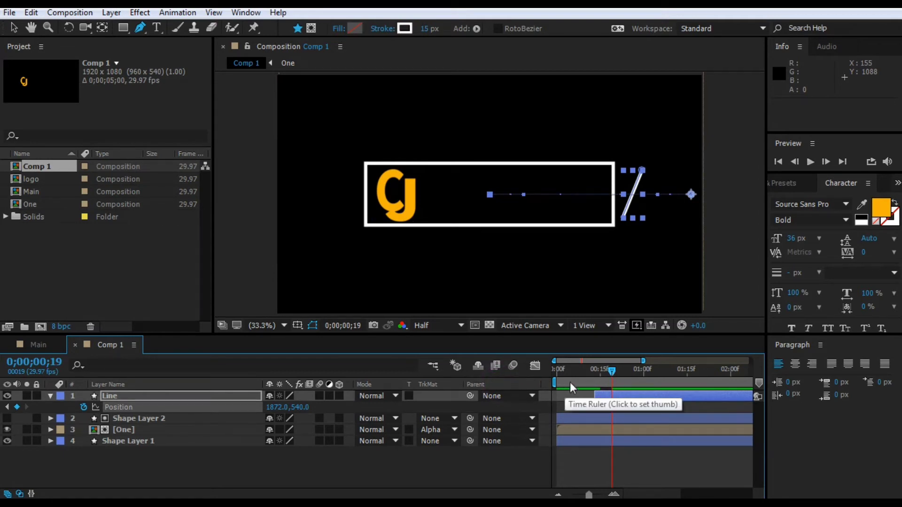
pyautogui.moveTo(612, 371); pyautogui.dragTo(558, 365)
pyautogui.press('space')
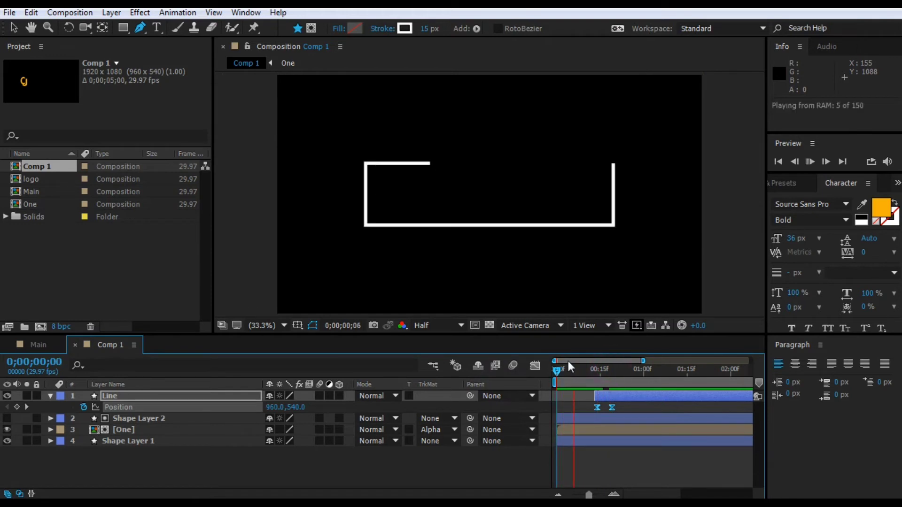
pyautogui.moveTo(559, 369); pyautogui.dragTo(618, 371)
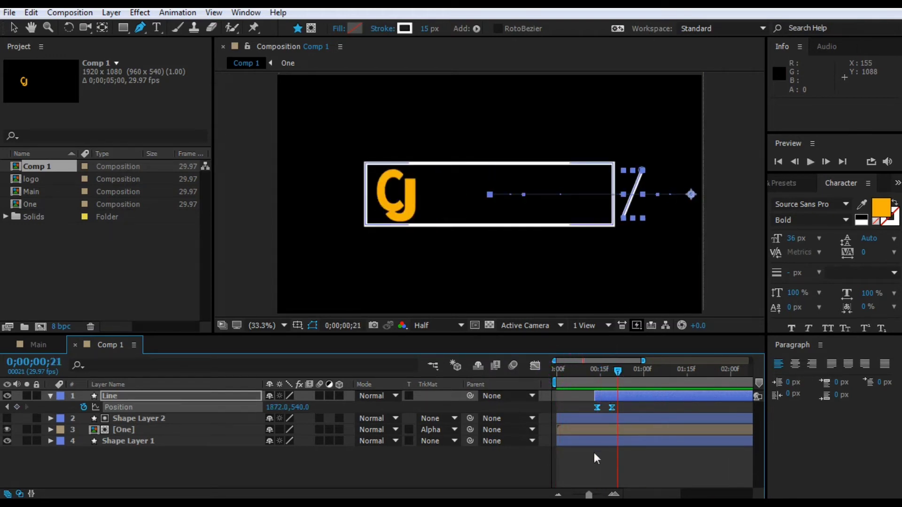
pyautogui.click(585, 461)
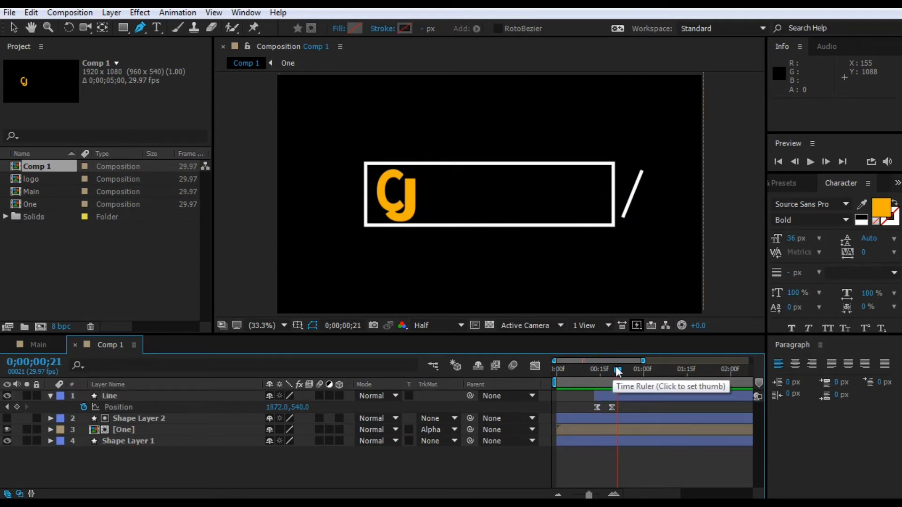
# Step: Add an orange text layer reading Effects beside the CJ logo, inside the rectangular outline
pyautogui.click(787, 185)
pyautogui.click(870, 186)
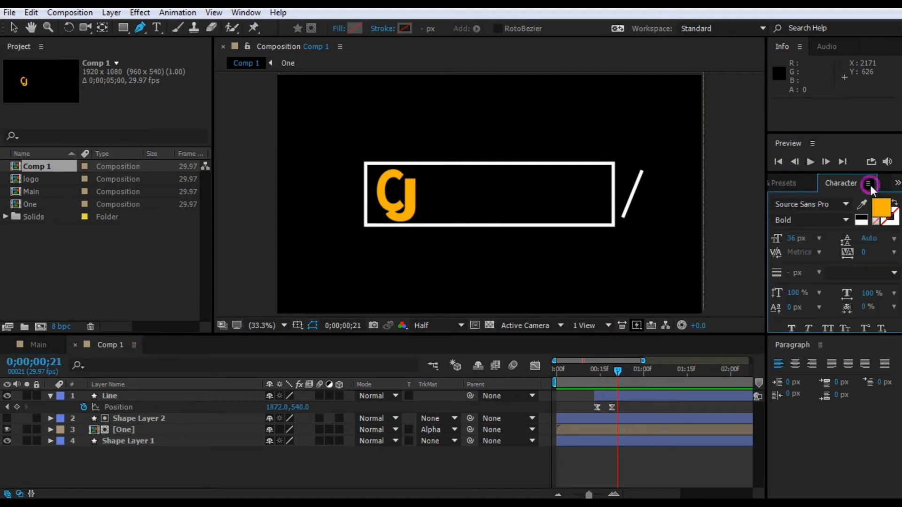
pyautogui.click(801, 185)
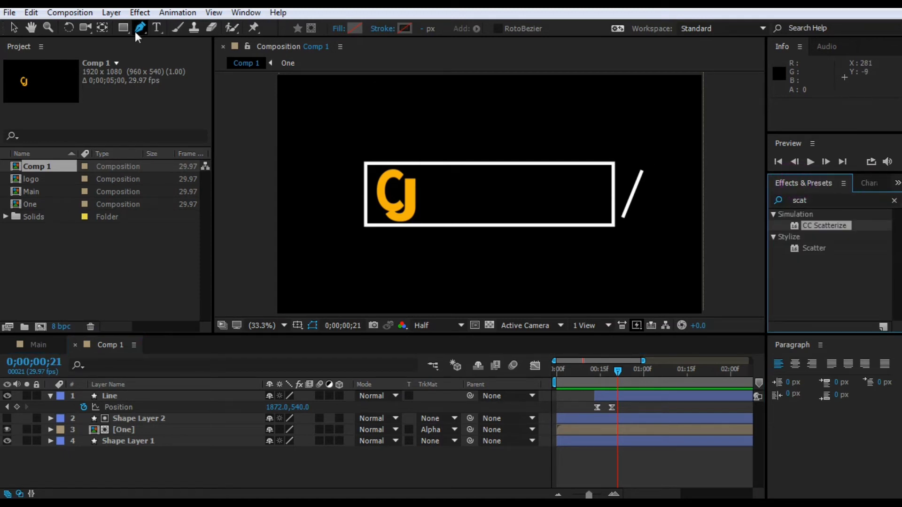
pyautogui.click(156, 27)
pyautogui.click(426, 189)
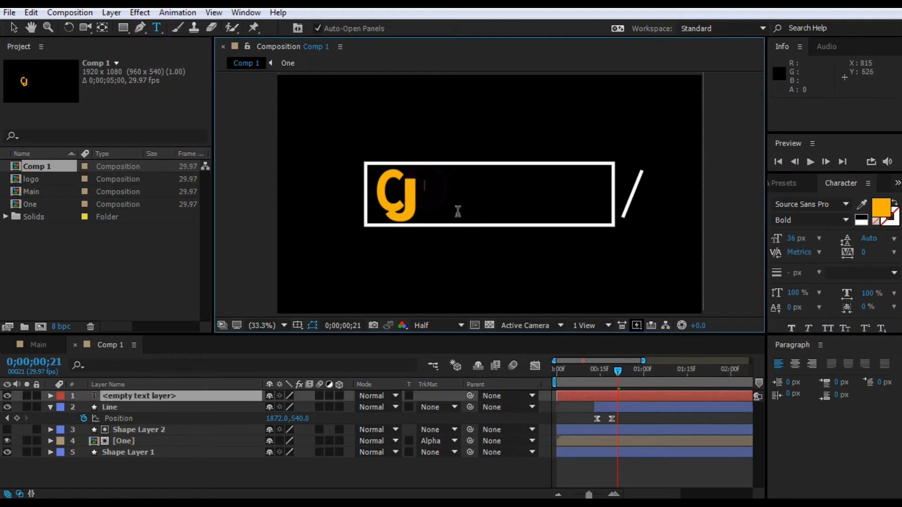
pyautogui.write('Effe')
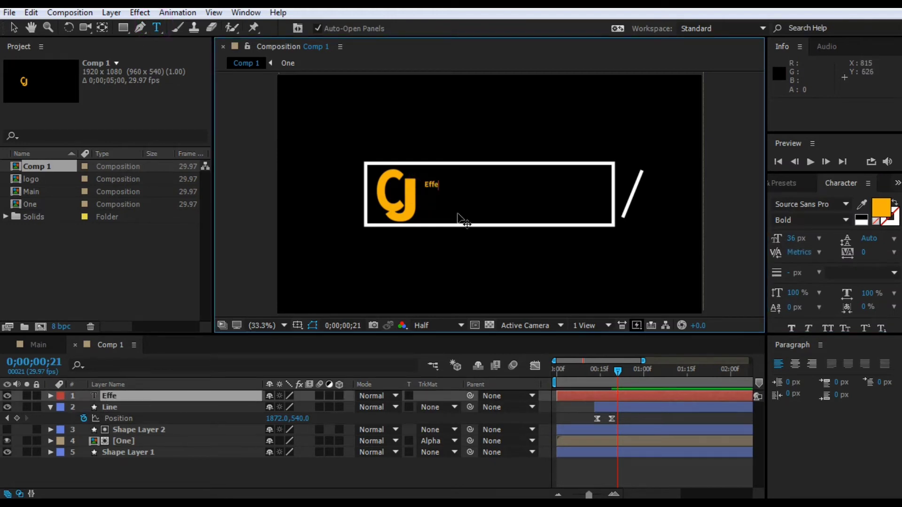
pyautogui.write('cts')
pyautogui.click(360, 473)
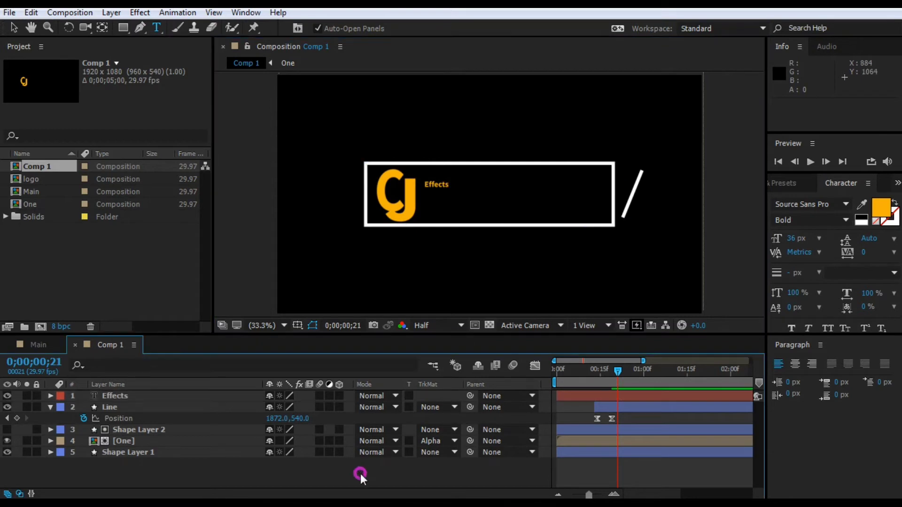
# Step: Enlarge the Effects text to about 719% by 437% scale and place it next to the logo inside the outline
pyautogui.click(13, 29)
pyautogui.click(438, 184)
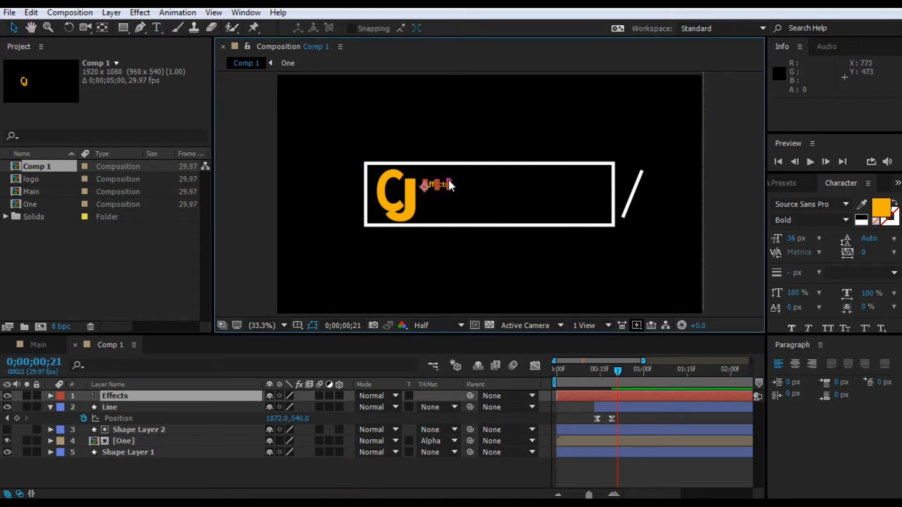
pyautogui.moveTo(449, 180); pyautogui.dragTo(581, 164)
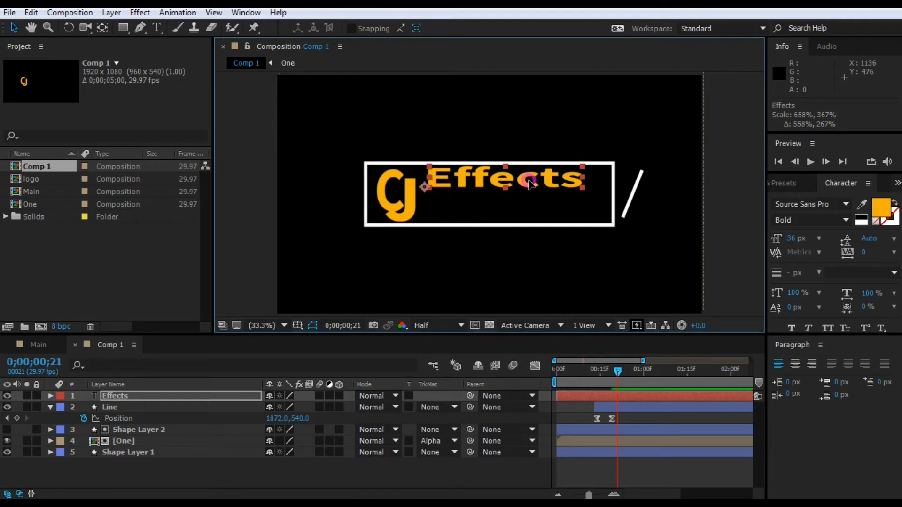
pyautogui.moveTo(529, 184); pyautogui.dragTo(541, 193)
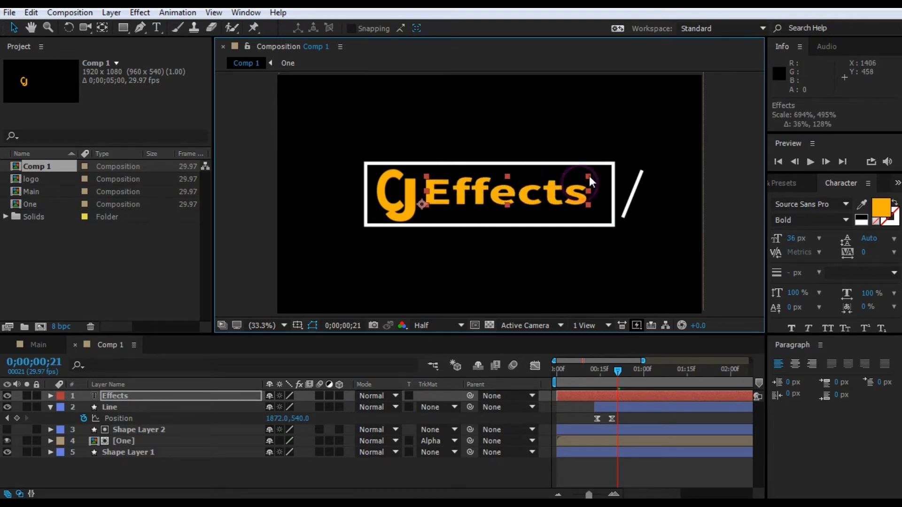
pyautogui.moveTo(589, 175); pyautogui.dragTo(593, 179)
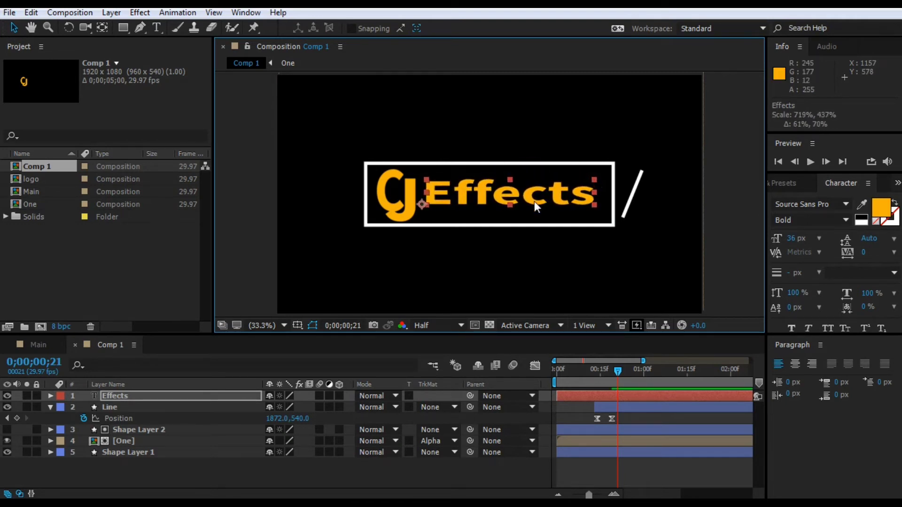
pyautogui.click(487, 267)
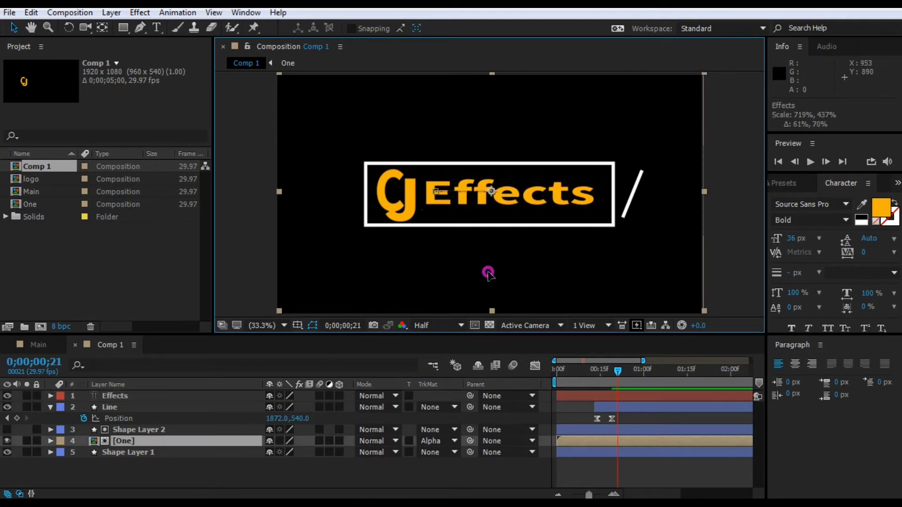
pyautogui.click(394, 470)
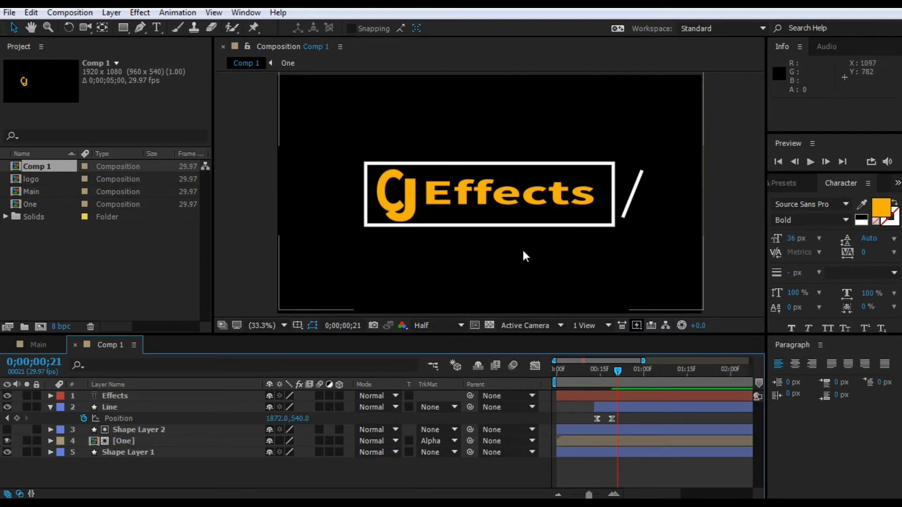
# Step: Nudge the Effects text down and left to Position 651, 594
pyautogui.click(480, 198)
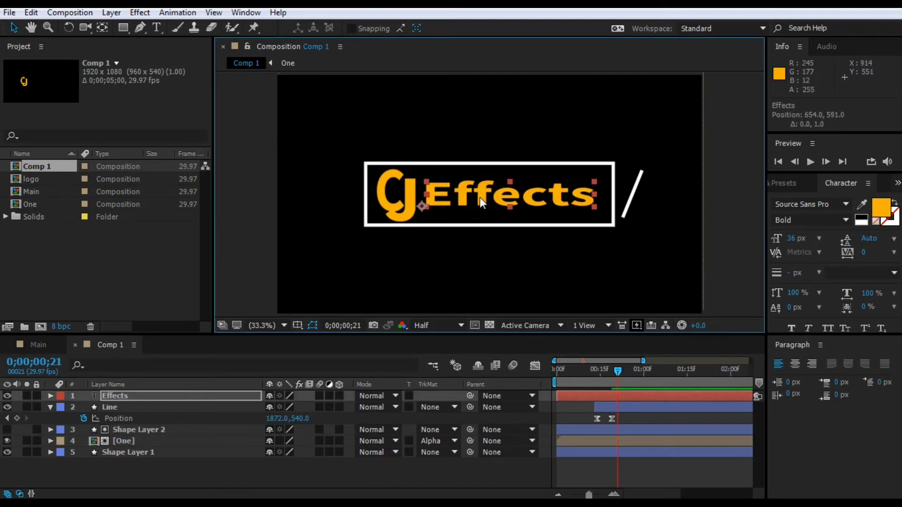
pyautogui.press('Down')
pyautogui.press('Down')
pyautogui.press('Down')
pyautogui.press('Left')
pyautogui.press('Left')
pyautogui.press('Left')
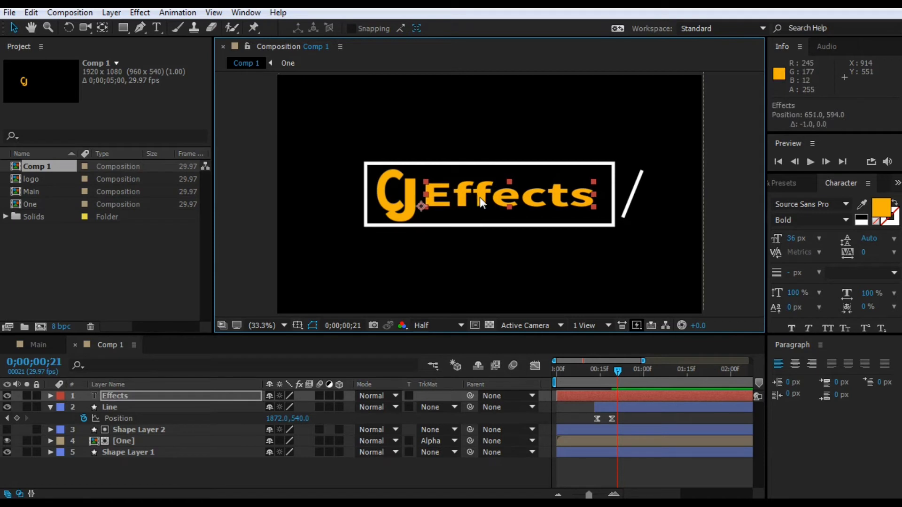
pyautogui.click(468, 471)
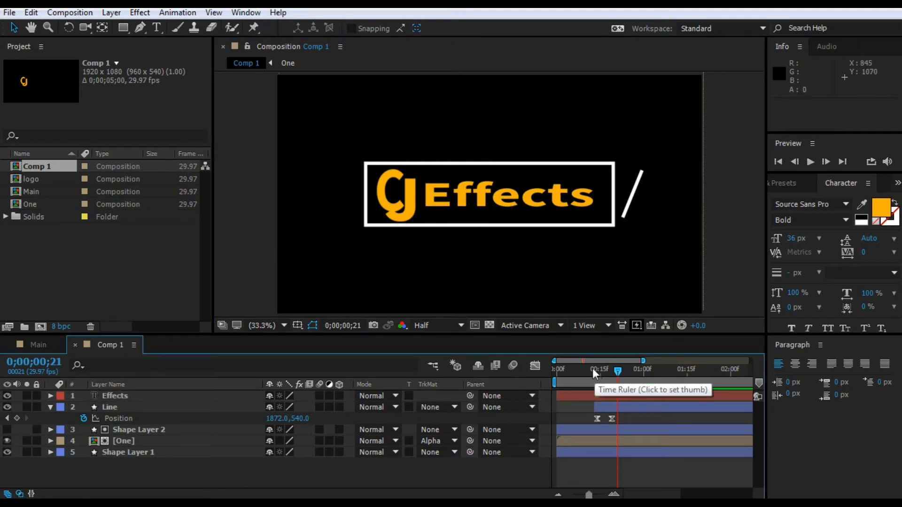
# Step: Draw a rectangle about 810 by 165 px covering the Effects text and give it a solid yellow fill
pyautogui.moveTo(619, 370)
pyautogui.mouseDown()
pyautogui.moveTo(630, 369)
pyautogui.moveTo(582, 370)
pyautogui.moveTo(634, 370)
pyautogui.mouseUp()
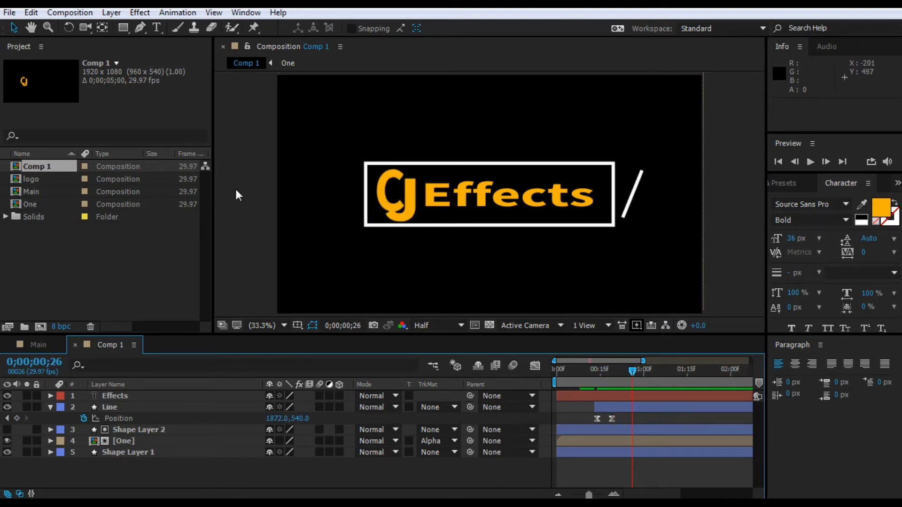
pyautogui.click(48, 406)
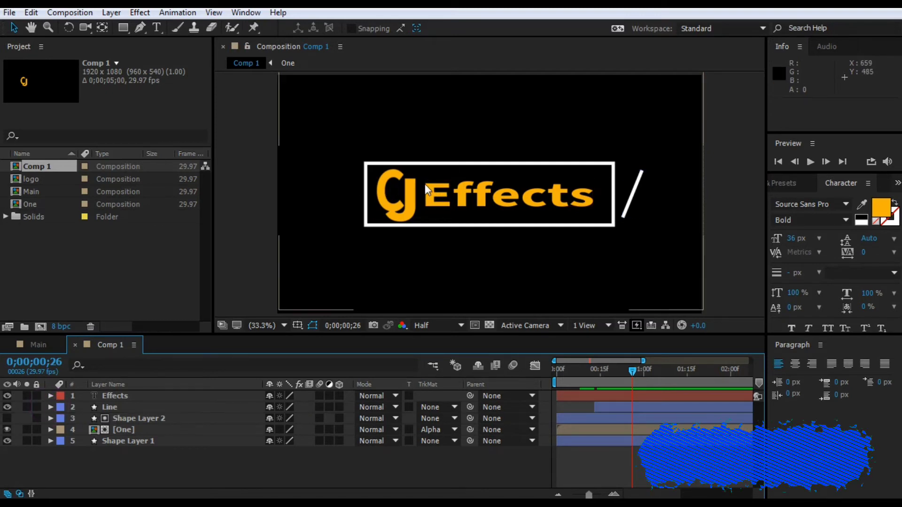
pyautogui.click(125, 28)
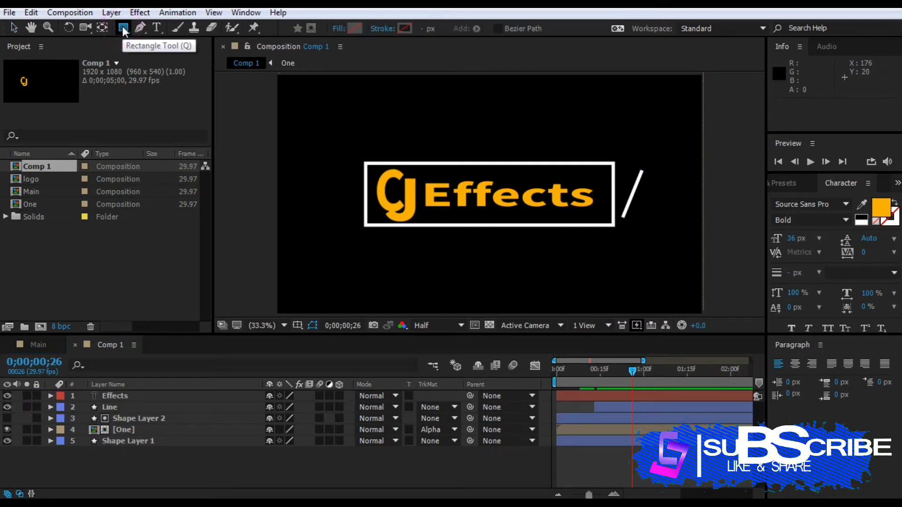
pyautogui.moveTo(431, 192)
pyautogui.mouseDown()
pyautogui.moveTo(418, 176)
pyautogui.moveTo(507, 217)
pyautogui.moveTo(599, 214)
pyautogui.mouseUp()
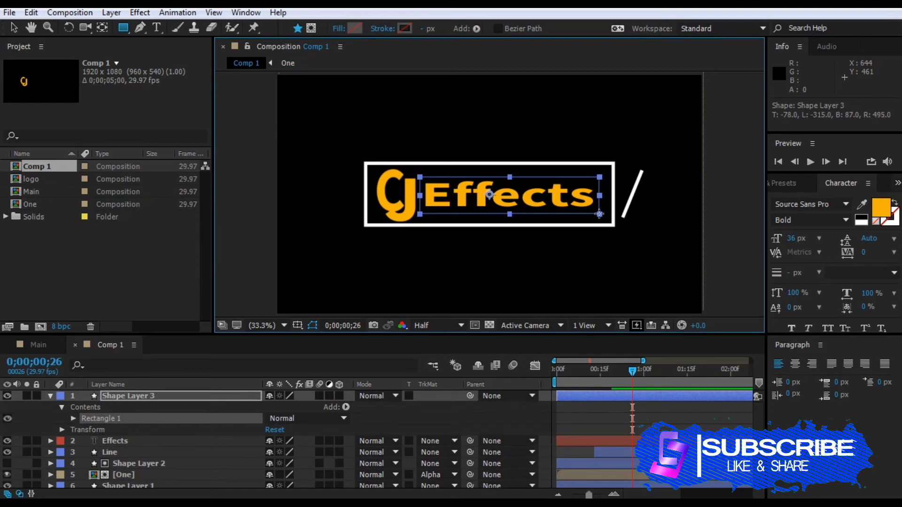
pyautogui.click(338, 28)
pyautogui.click(400, 216)
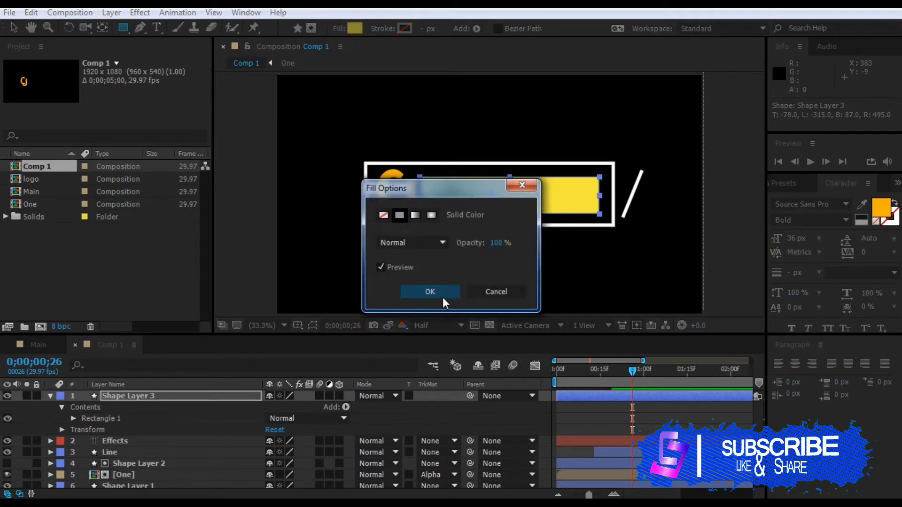
pyautogui.click(440, 295)
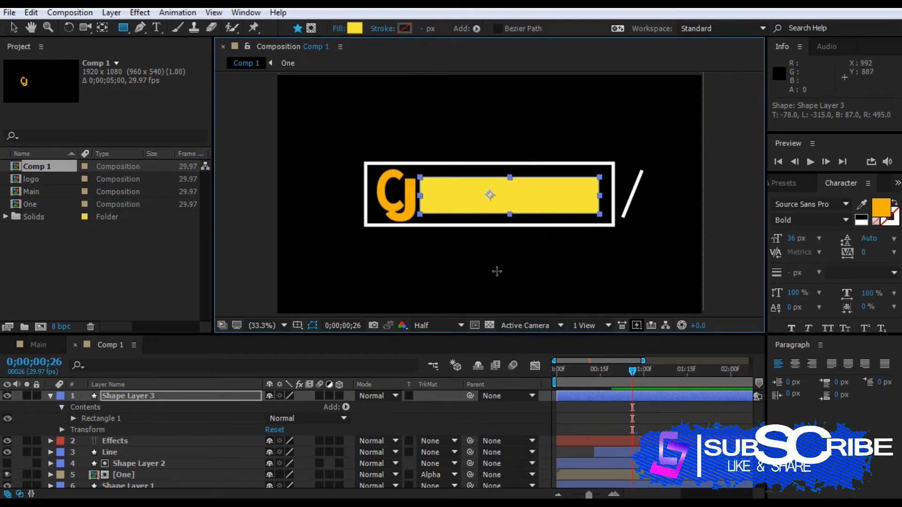
# Step: Set the Effects layer's track matte to Alpha Matte using the new rectangle, Shape Layer 3
pyautogui.click(51, 396)
pyautogui.click(453, 407)
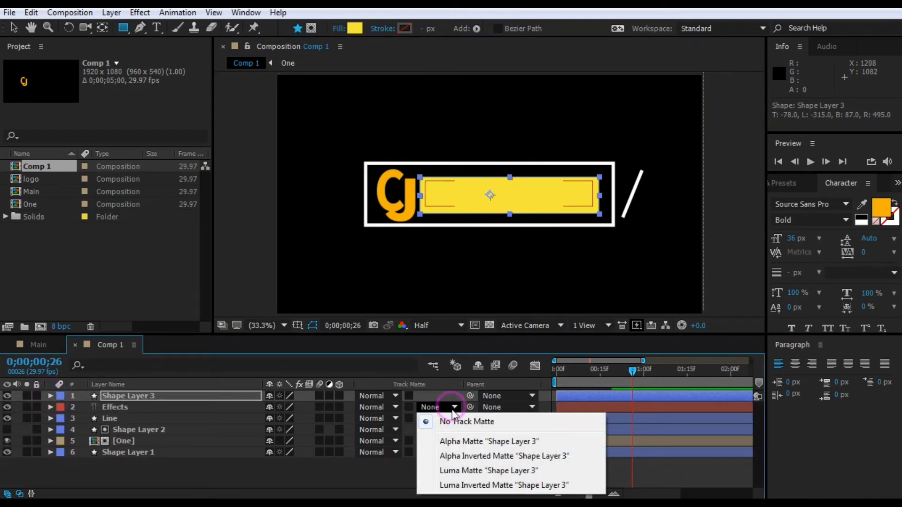
pyautogui.click(462, 440)
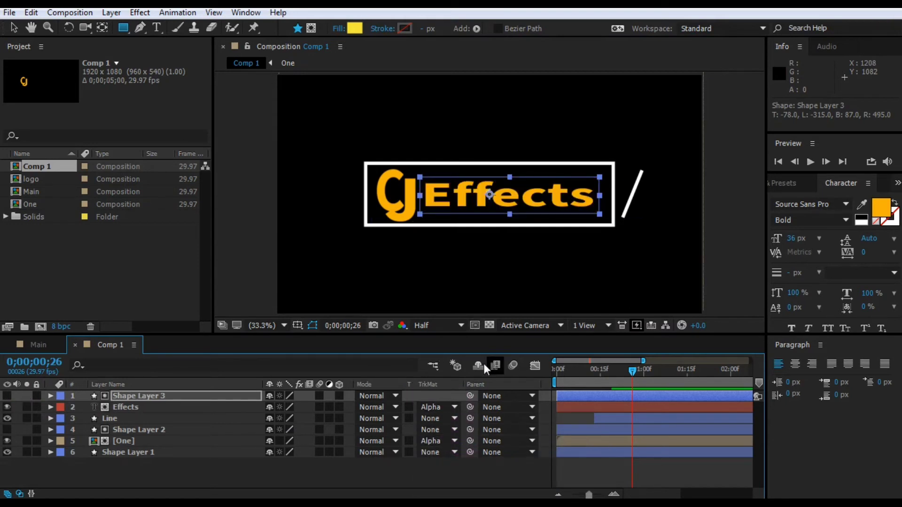
# Step: Keyframe the Effects layer's Position at 651, 594 on 0;00;00;13 and at -157, 594 on 0;00;00;00, and preview the animation
pyautogui.moveTo(632, 371); pyautogui.dragTo(594, 373)
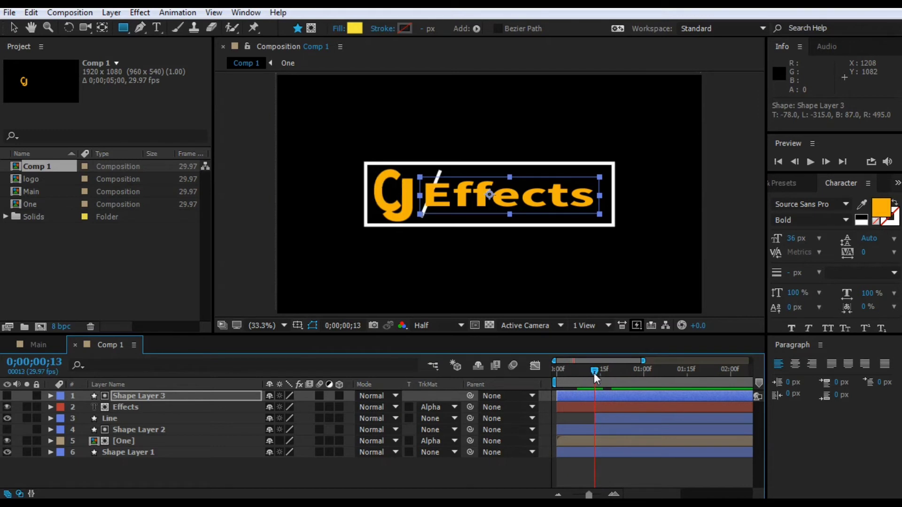
pyautogui.click(170, 394)
pyautogui.click(167, 403)
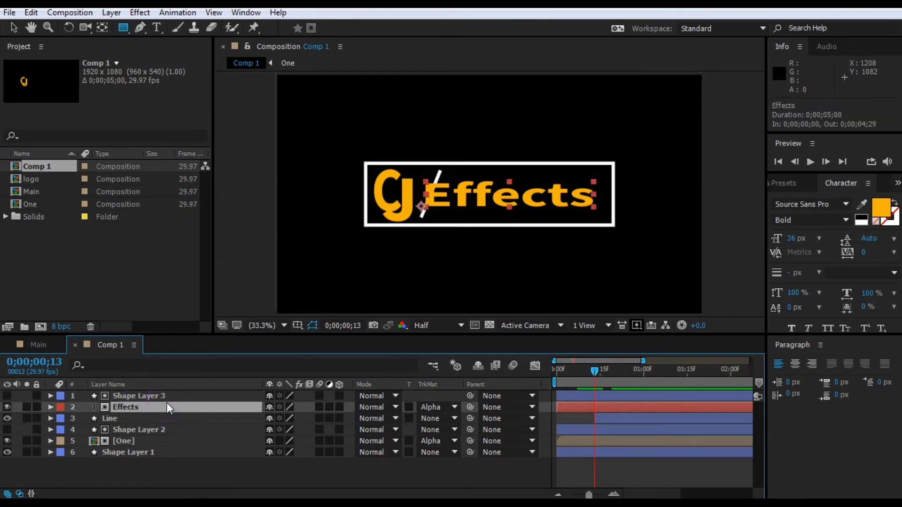
pyautogui.press('p')
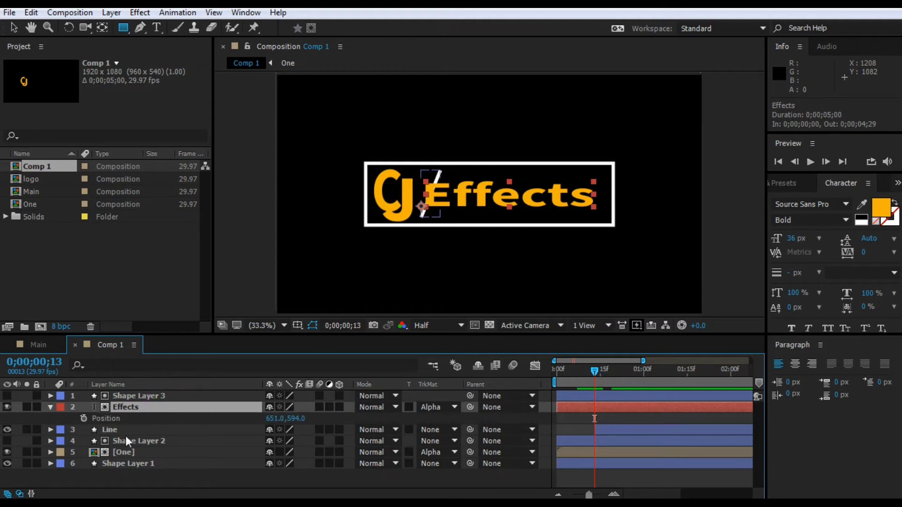
pyautogui.click(84, 418)
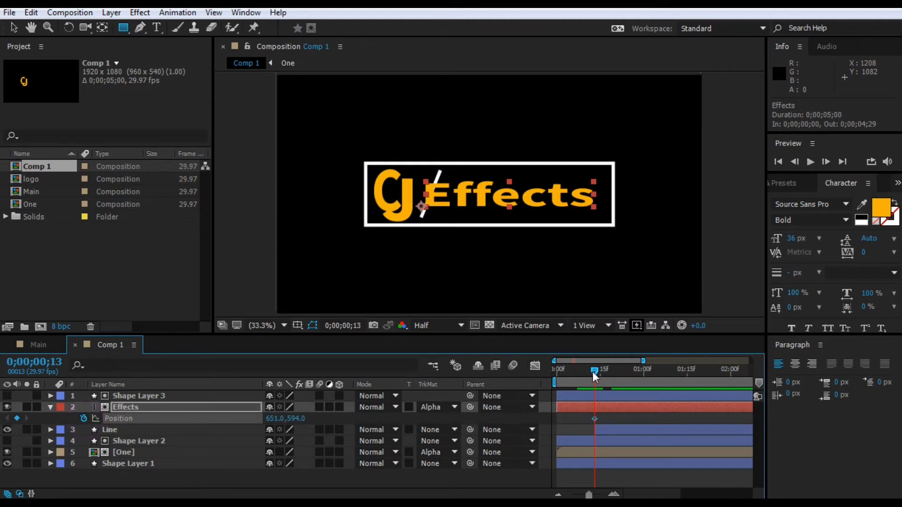
pyautogui.moveTo(593, 371); pyautogui.dragTo(611, 370)
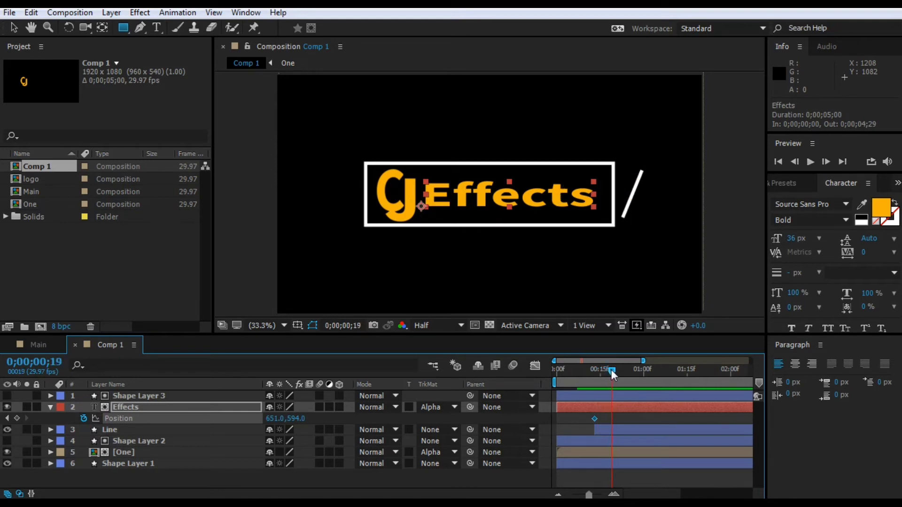
pyautogui.press('Home')
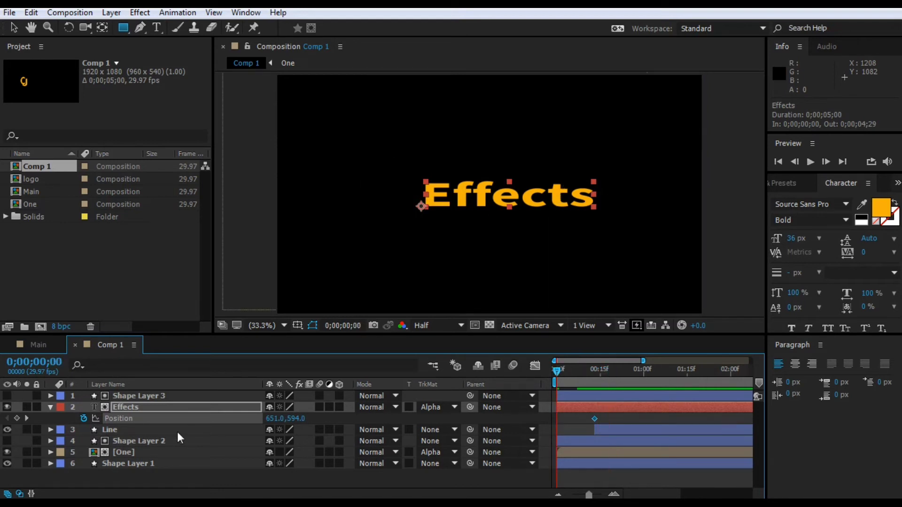
pyautogui.moveTo(277, 420); pyautogui.dragTo(75, 419)
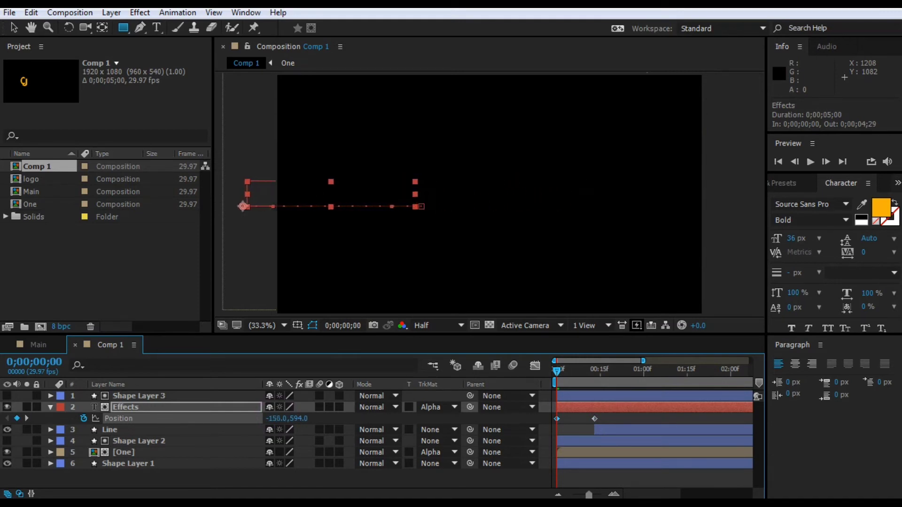
pyautogui.press('space')
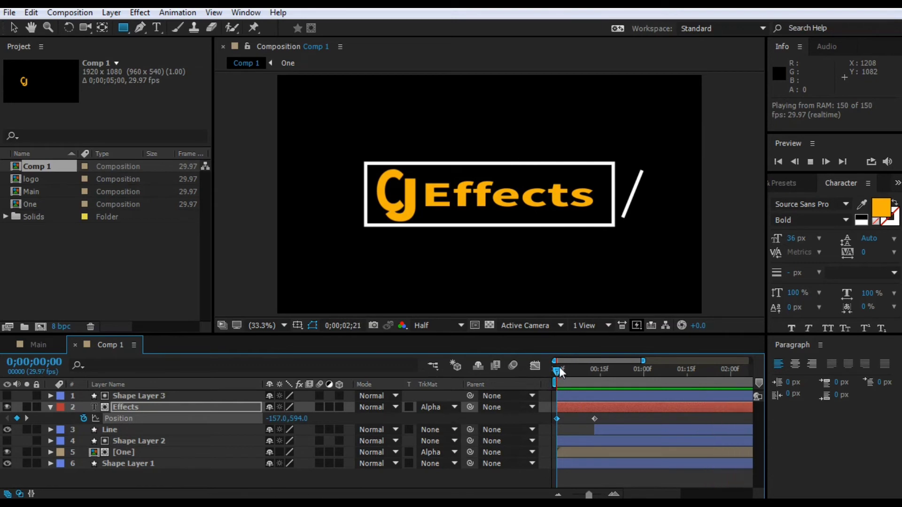
# Step: Check the line crossing the text at 0;00;00;16 and move the Line layer to the top of the layer stack
pyautogui.moveTo(559, 367); pyautogui.dragTo(604, 362)
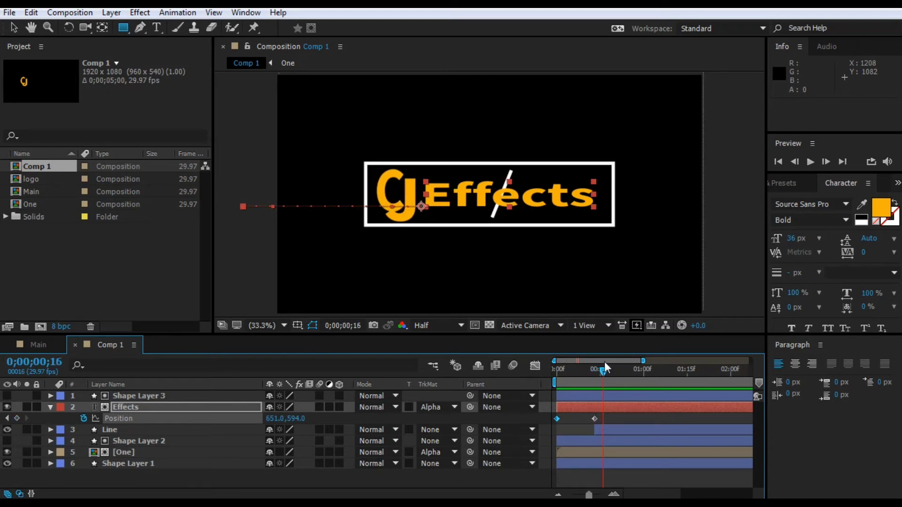
pyautogui.click(49, 406)
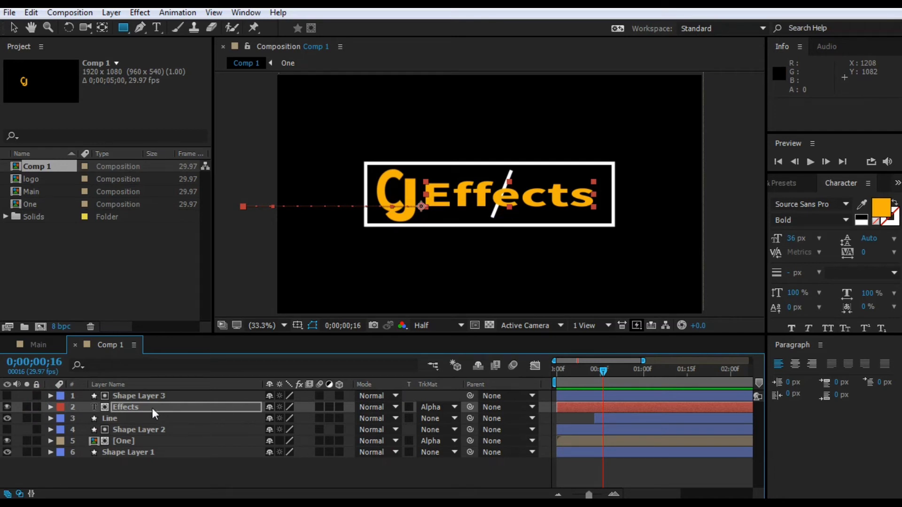
pyautogui.moveTo(122, 419); pyautogui.dragTo(120, 392)
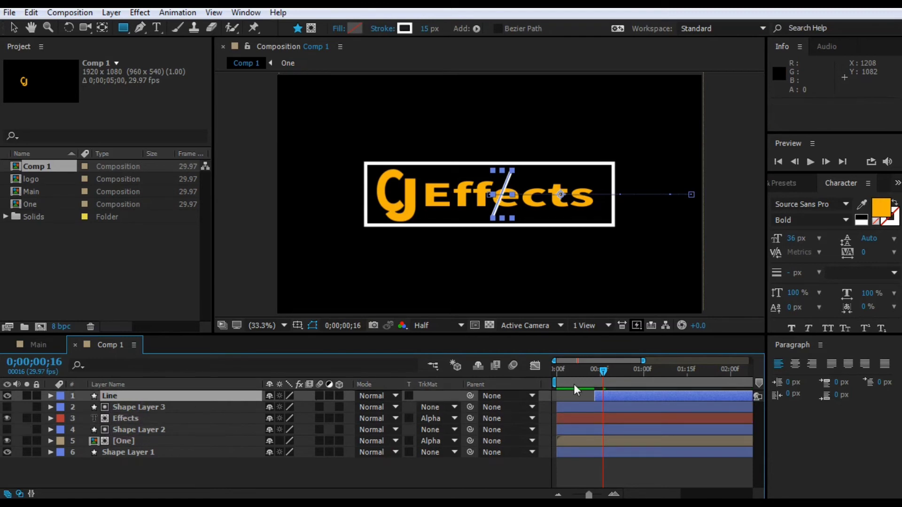
# Step: Shift the Effects layer in time to start at 0;00;00;14 and check the text reveal at 0;00;00;23
pyautogui.moveTo(601, 371); pyautogui.dragTo(562, 370)
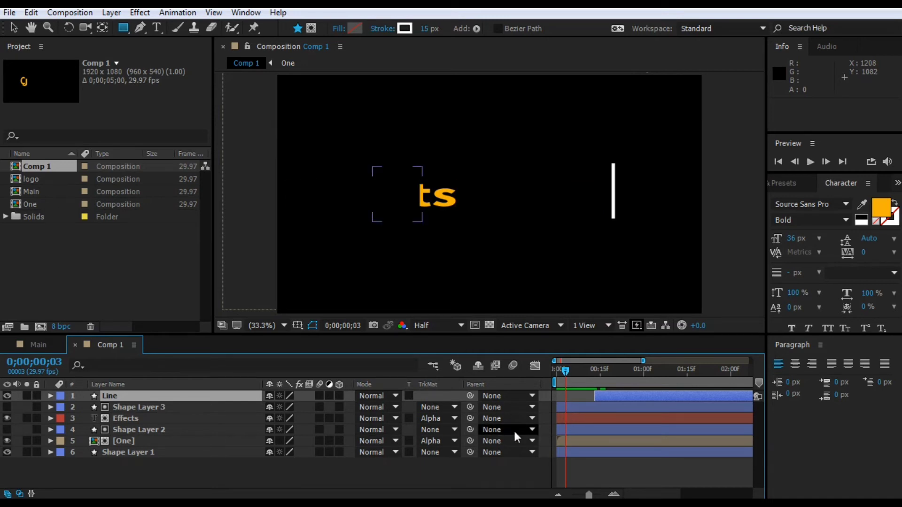
pyautogui.click(566, 417)
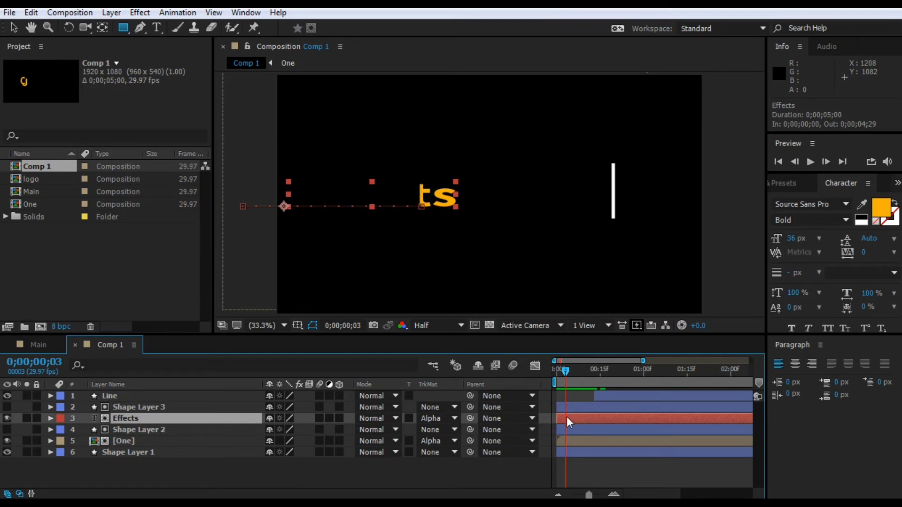
pyautogui.moveTo(567, 418); pyautogui.dragTo(593, 424)
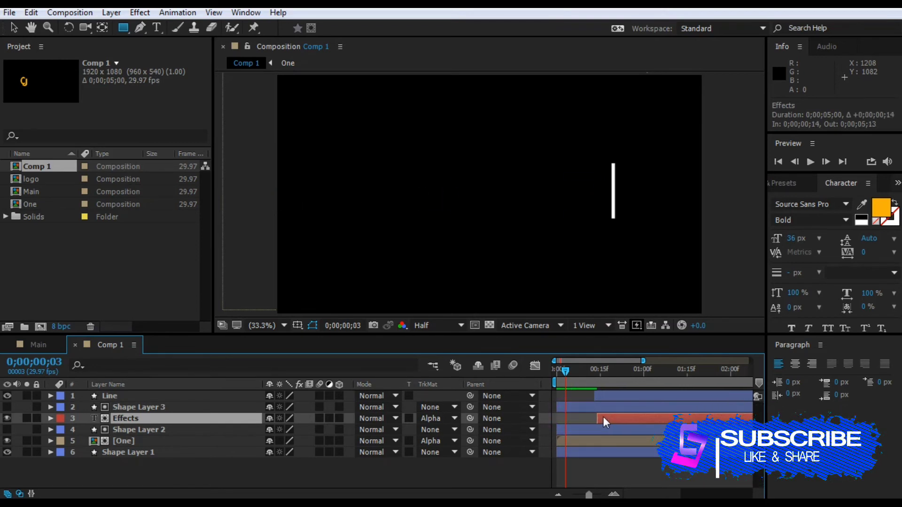
pyautogui.moveTo(567, 373); pyautogui.dragTo(623, 374)
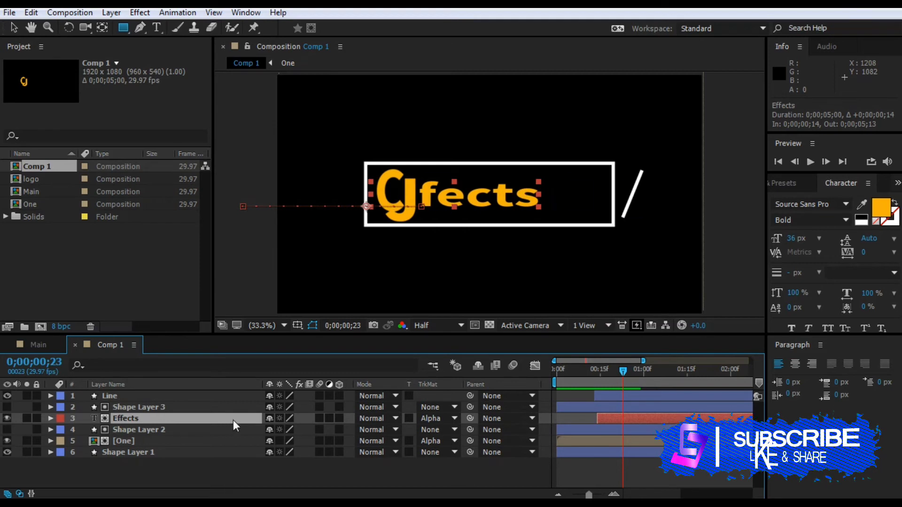
# Step: Move the Line layer's second Position keyframe to 0;00;00;29 and preview the animation from the beginning
pyautogui.click(169, 429)
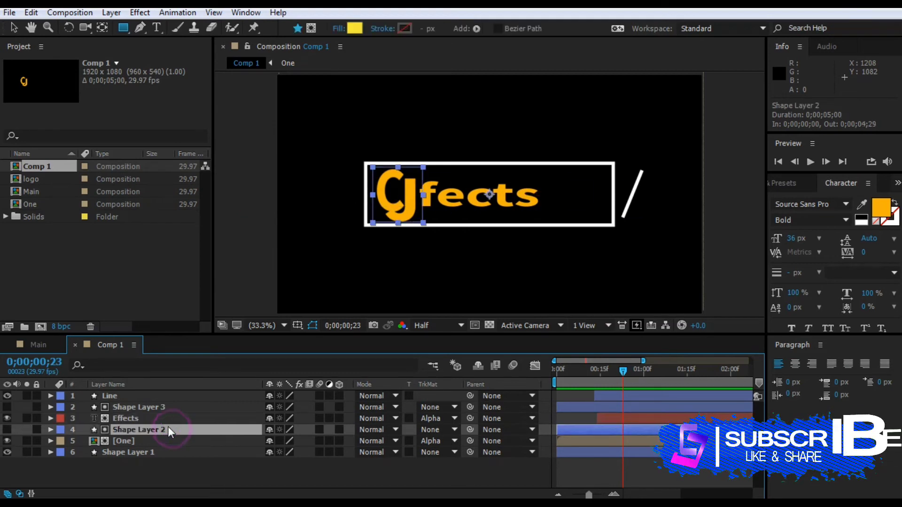
pyautogui.click(146, 396)
pyautogui.press('p')
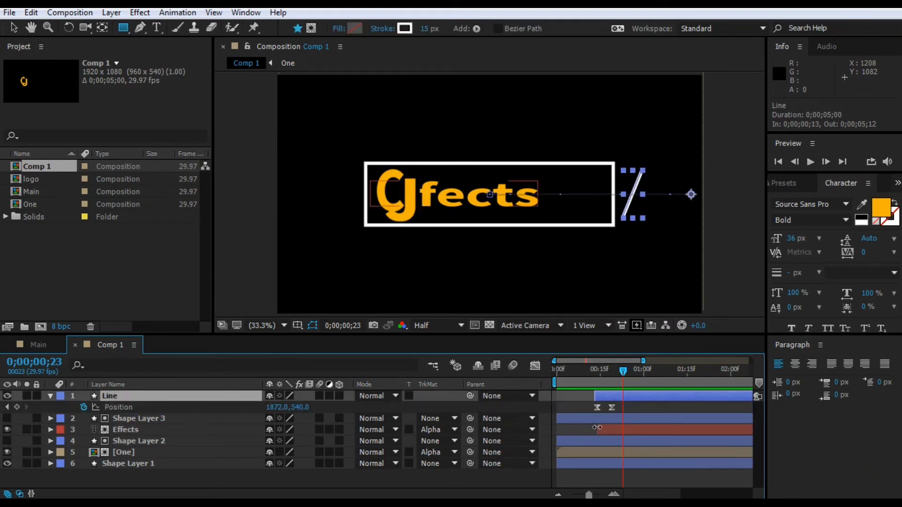
pyautogui.moveTo(613, 407); pyautogui.dragTo(623, 408)
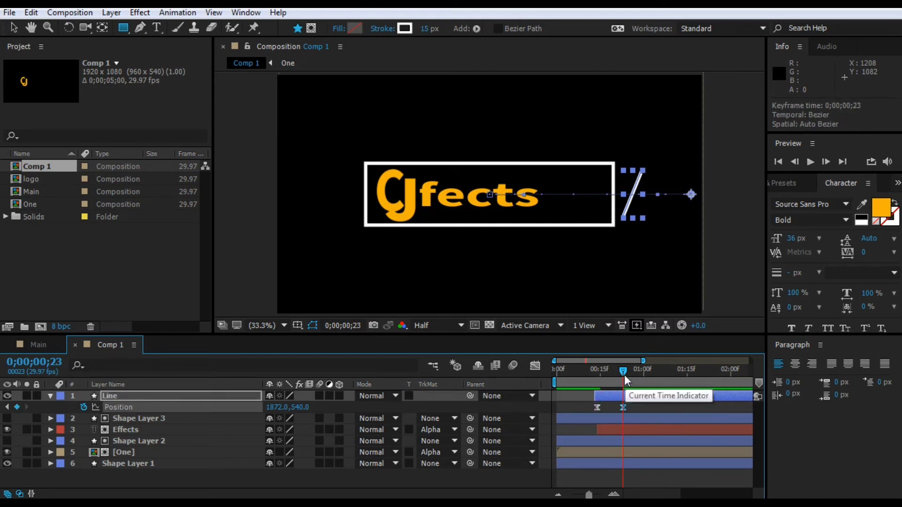
pyautogui.moveTo(623, 371)
pyautogui.mouseDown()
pyautogui.moveTo(597, 363)
pyautogui.moveTo(618, 367)
pyautogui.mouseUp()
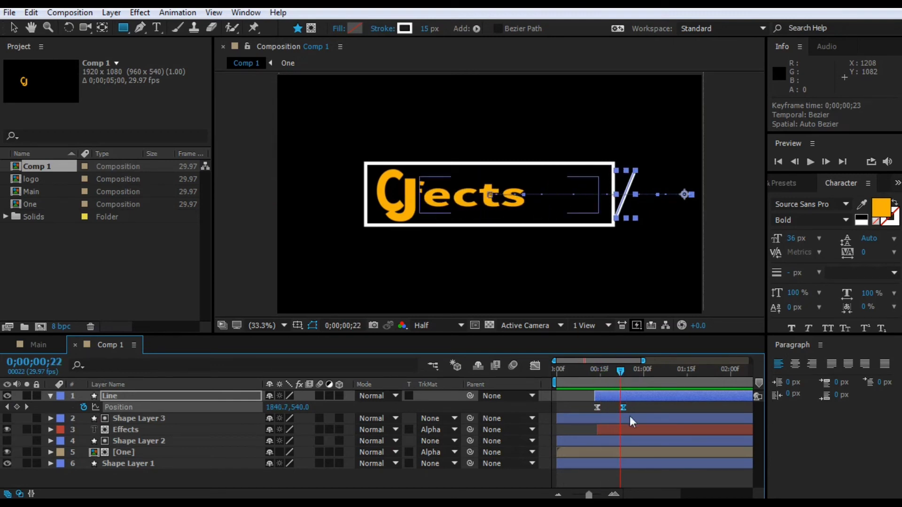
pyautogui.moveTo(621, 408); pyautogui.dragTo(641, 404)
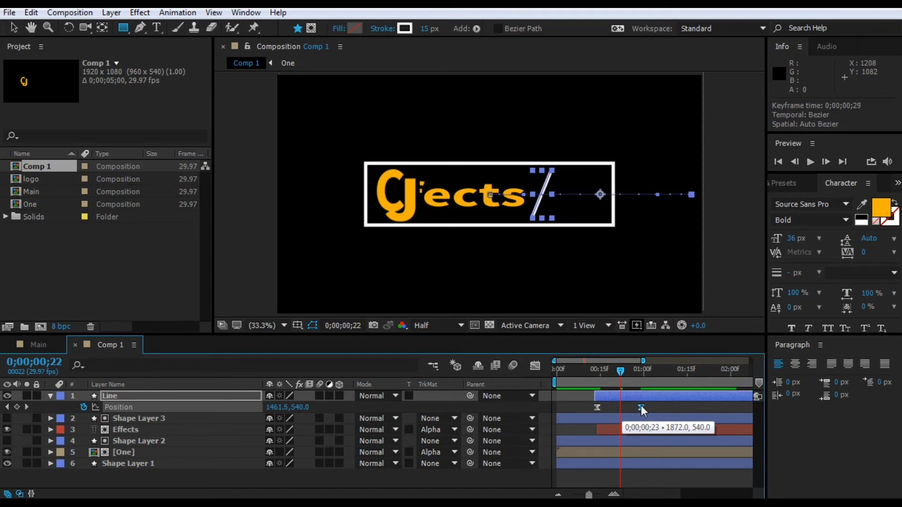
pyautogui.moveTo(621, 370); pyautogui.dragTo(656, 371)
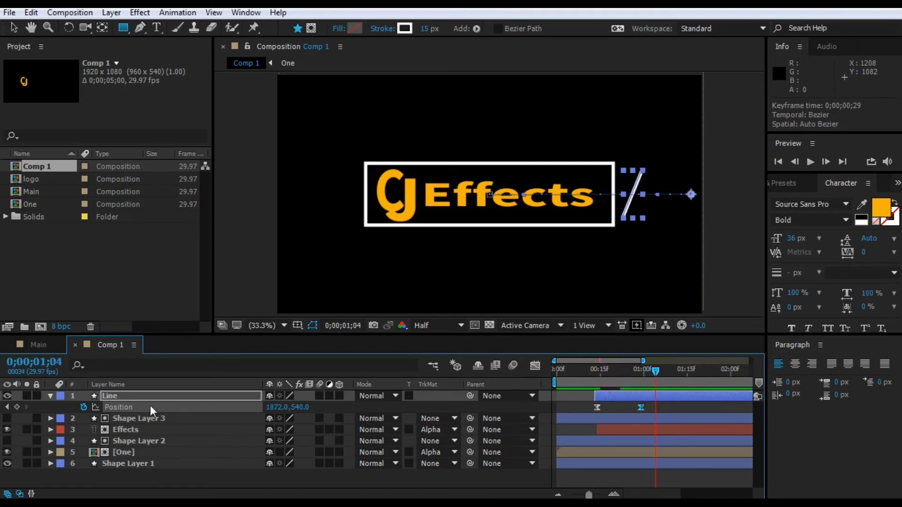
pyautogui.click(50, 396)
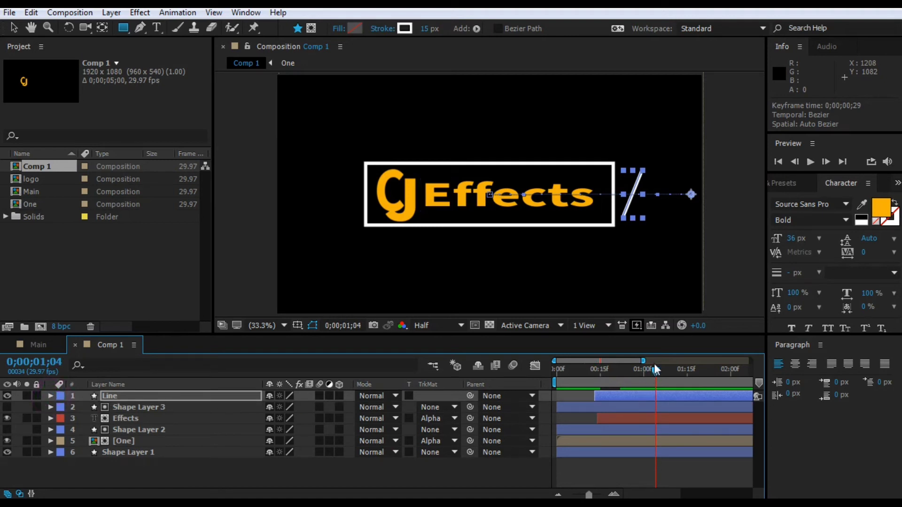
pyautogui.moveTo(656, 370); pyautogui.dragTo(557, 372)
pyautogui.press('space')
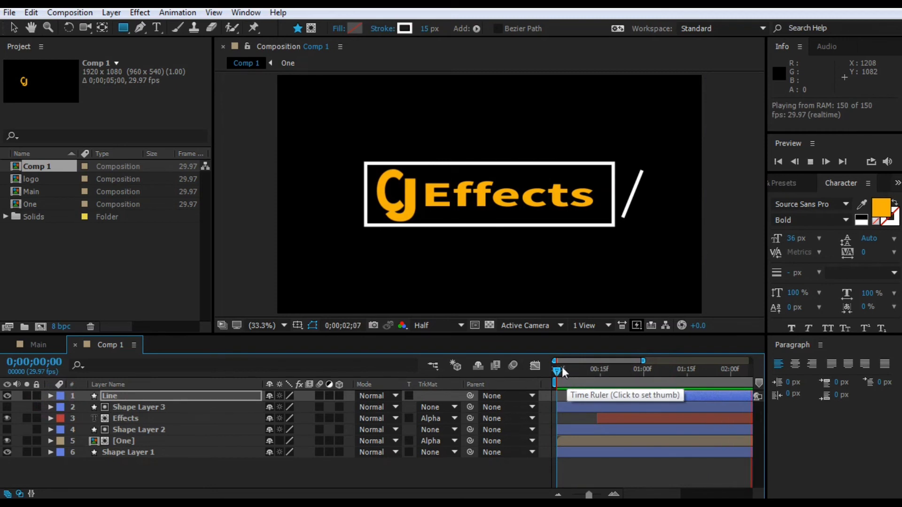
pyautogui.moveTo(562, 367)
pyautogui.mouseDown()
pyautogui.moveTo(592, 368)
pyautogui.moveTo(560, 370)
pyautogui.mouseUp()
pyautogui.press('space')
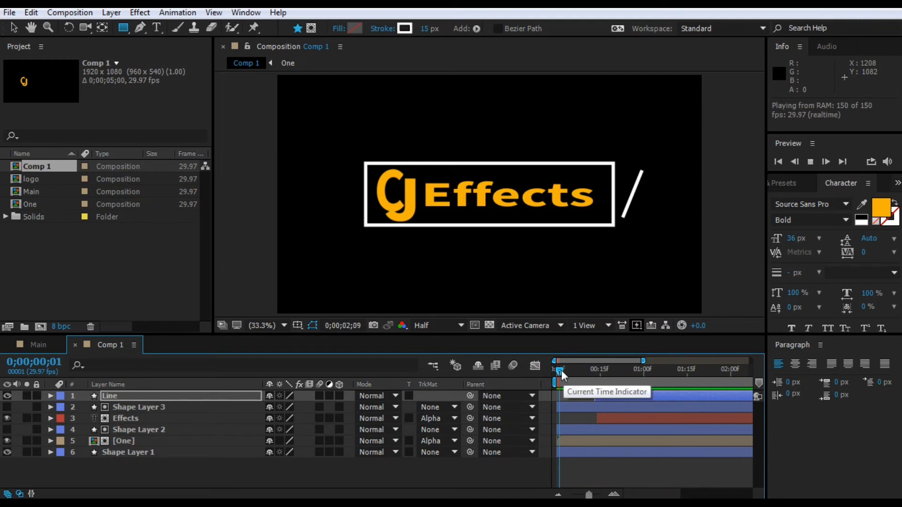
# Step: Move the Effects layer's last Position keyframe to 0;00;01;00 and preview the animation
pyautogui.moveTo(562, 370); pyautogui.dragTo(600, 369)
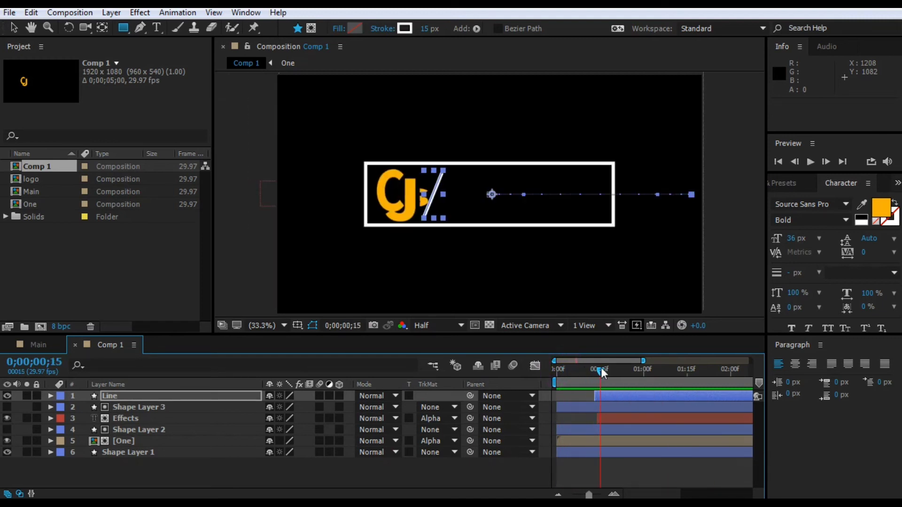
pyautogui.click(140, 417)
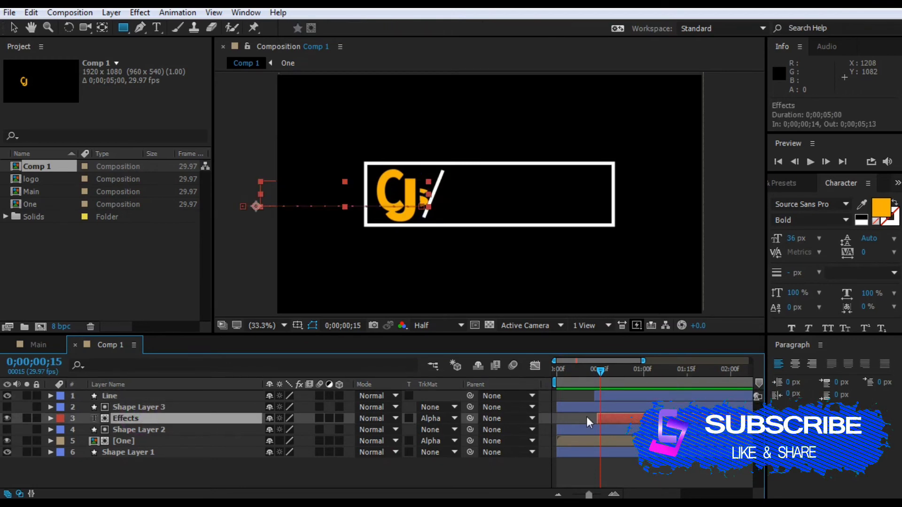
pyautogui.press('p')
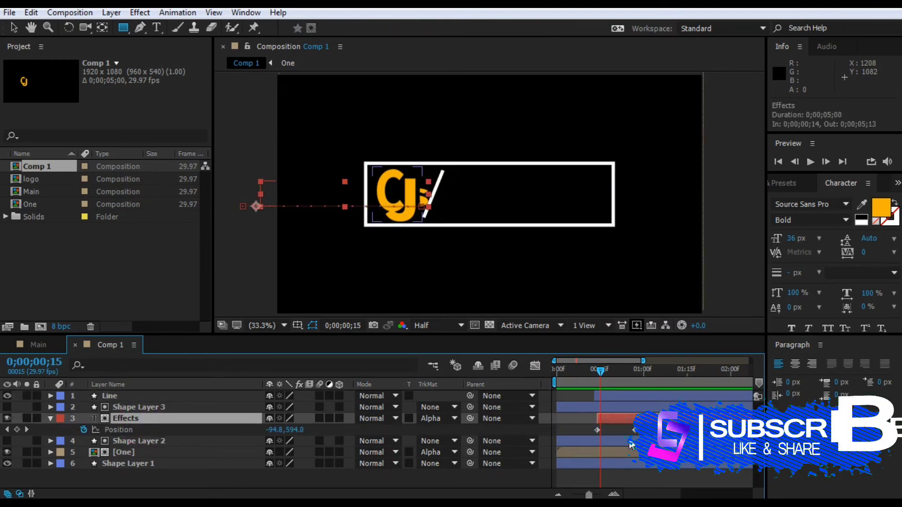
pyautogui.moveTo(634, 430); pyautogui.dragTo(642, 430)
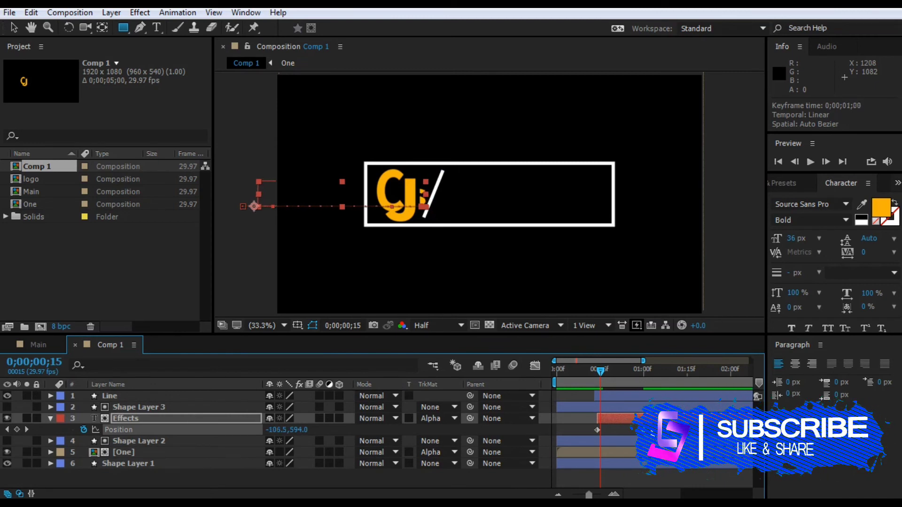
pyautogui.press('space')
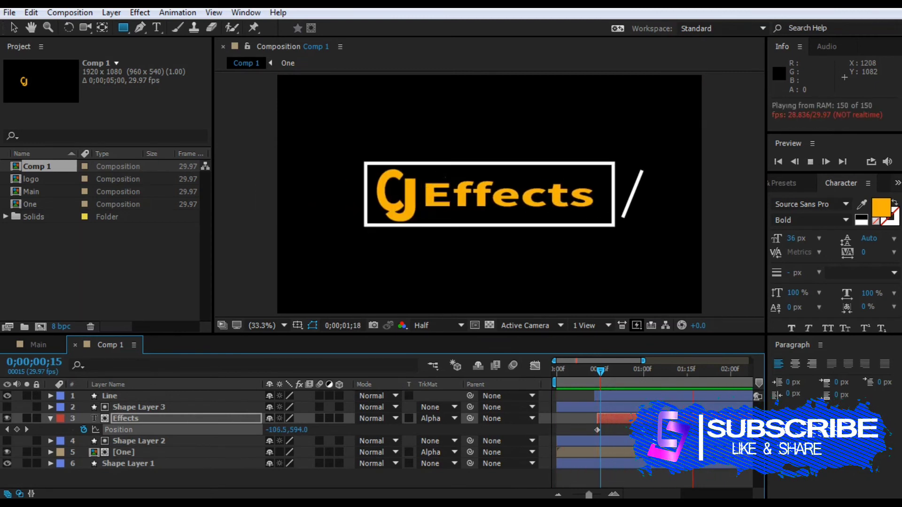
pyautogui.press('space')
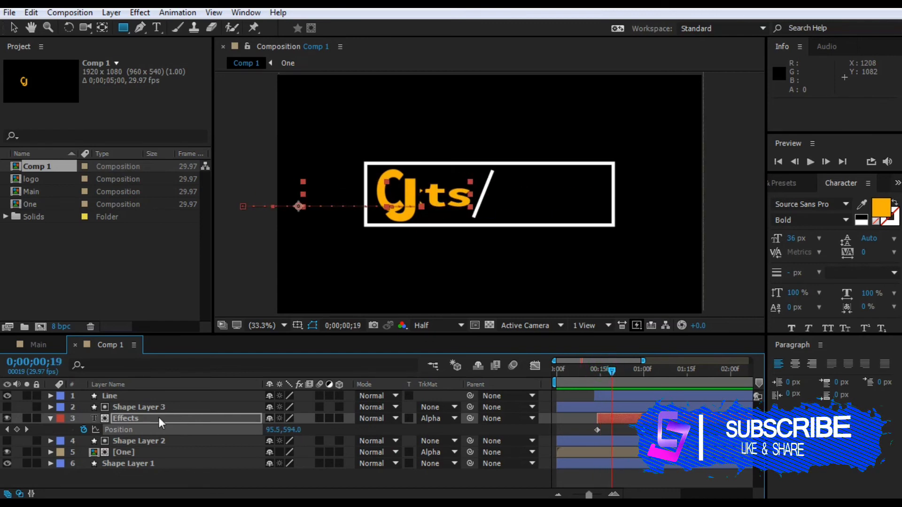
# Step: Search the effects for "scat" and apply CC Scatterize to the Line layer
pyautogui.click(122, 407)
pyautogui.click(50, 418)
pyautogui.click(50, 407)
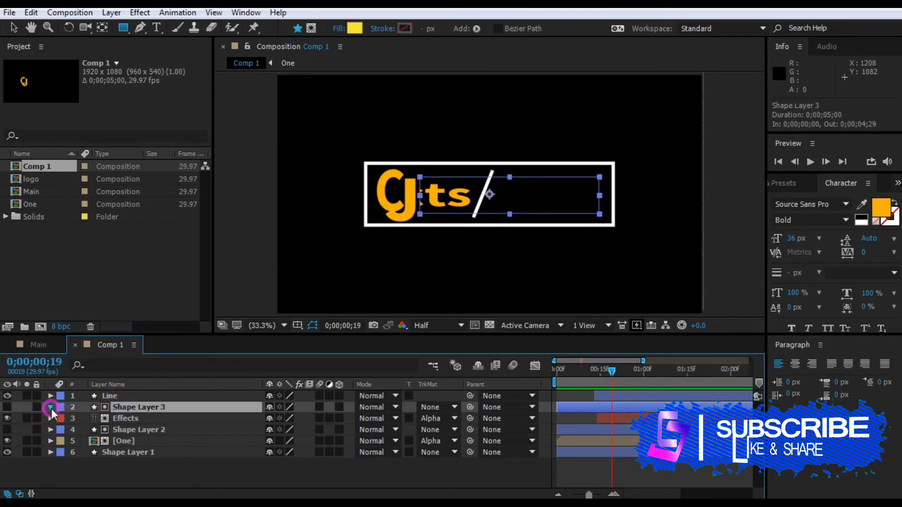
pyautogui.click(50, 406)
pyautogui.click(127, 396)
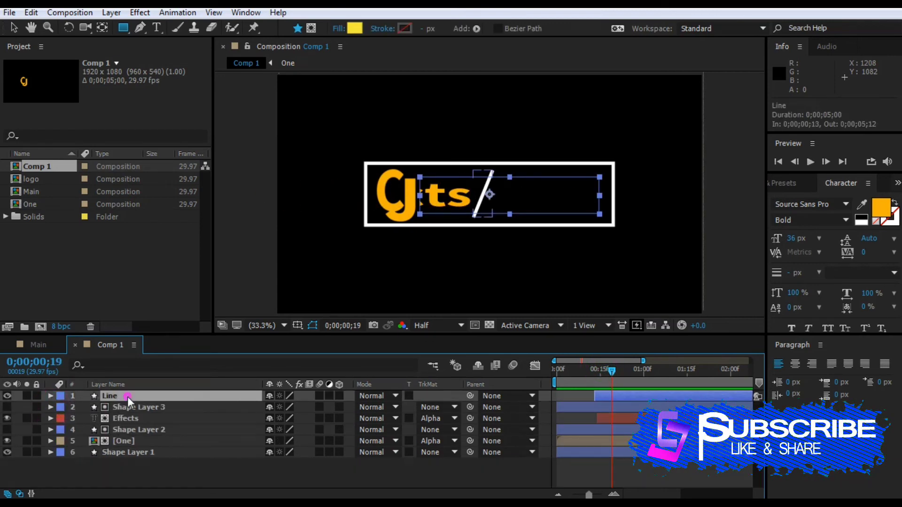
pyautogui.click(787, 183)
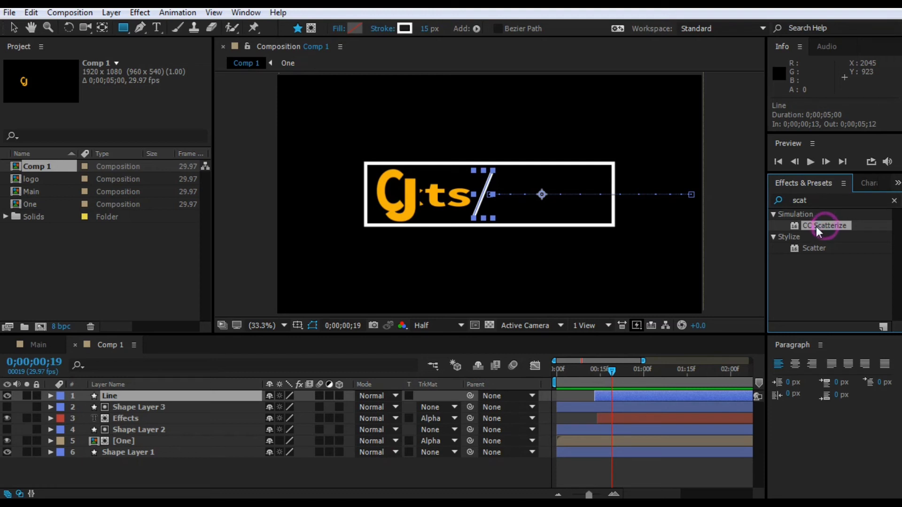
pyautogui.moveTo(814, 225); pyautogui.dragTo(109, 396)
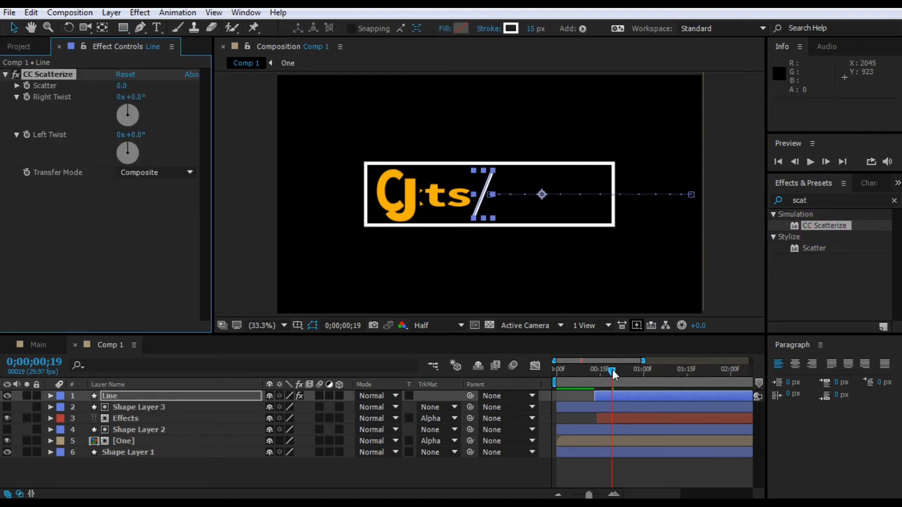
# Step: Set a keyframe for CC Scatterize's Scatter at 0.0 on the Line layer at 0;00;00;29
pyautogui.moveTo(613, 369); pyautogui.dragTo(641, 370)
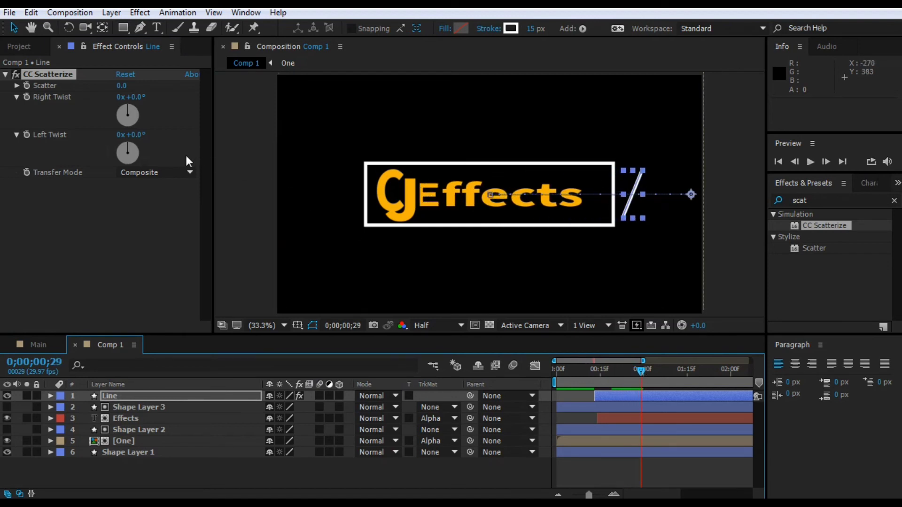
pyautogui.moveTo(641, 371); pyautogui.dragTo(641, 371)
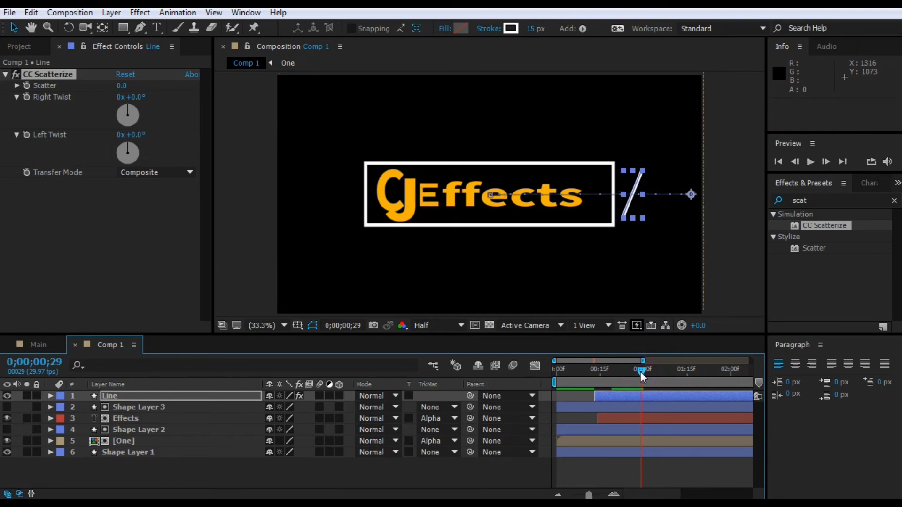
pyautogui.click(27, 85)
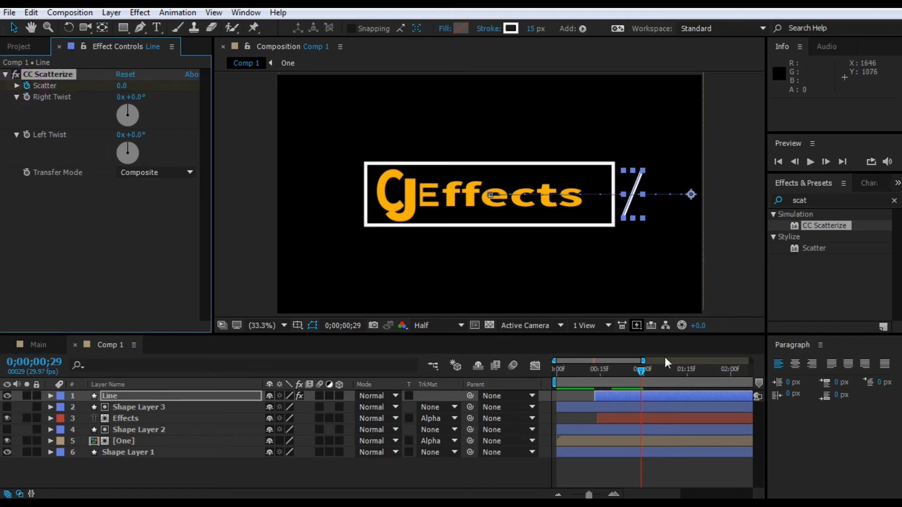
# Step: Keyframe the Line layer's Scatter at 700 at 0;00;01;00
pyautogui.click(644, 370)
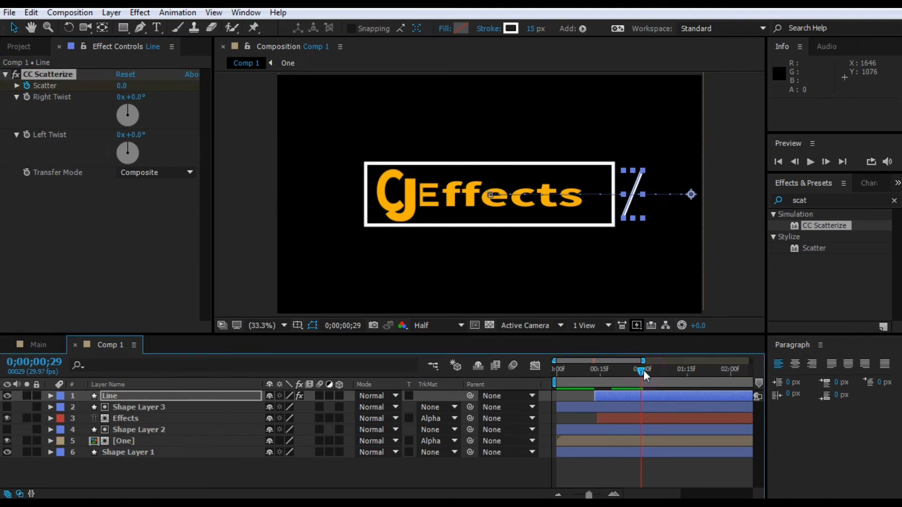
pyautogui.moveTo(644, 371); pyautogui.dragTo(646, 370)
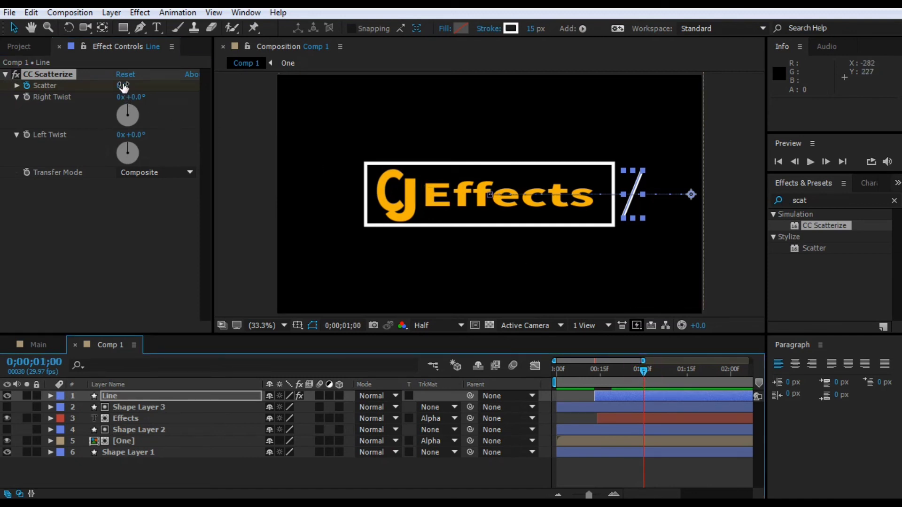
pyautogui.moveTo(123, 87); pyautogui.dragTo(237, 93)
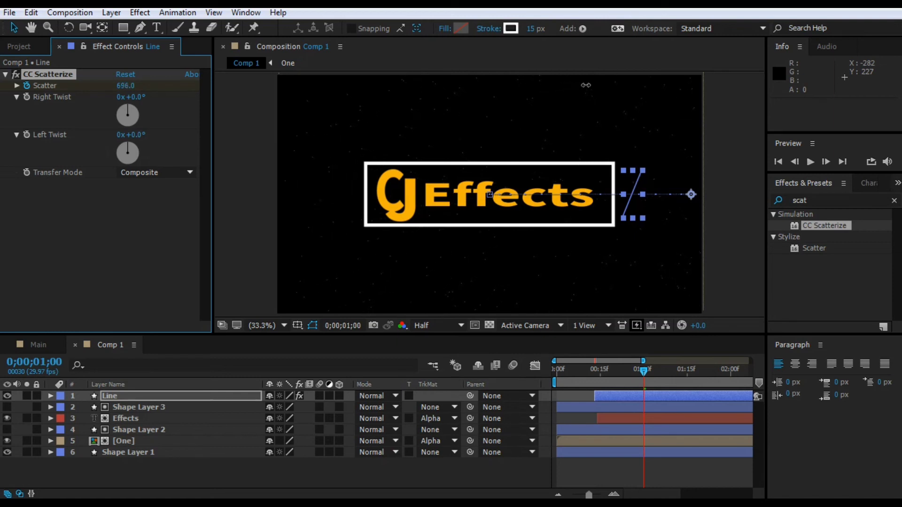
pyautogui.moveTo(586, 85); pyautogui.dragTo(562, 81)
pyautogui.click(126, 90)
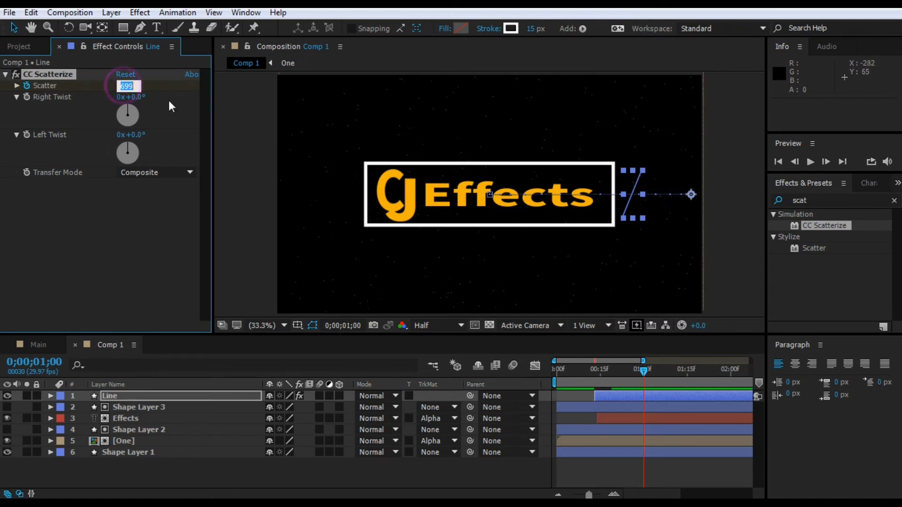
pyautogui.write('700')
pyautogui.press('Return')
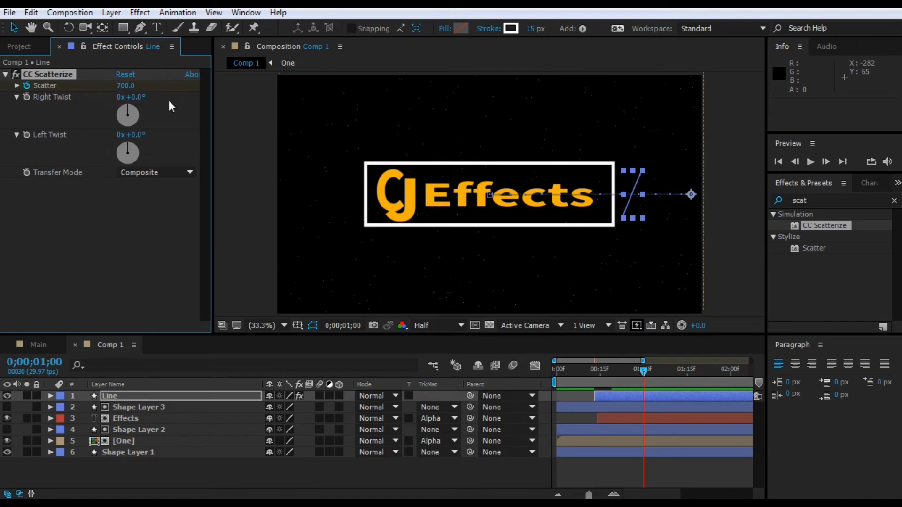
# Step: Preview the title animation from near its start and return the current time to 0;00;01;00
pyautogui.moveTo(642, 373); pyautogui.dragTo(562, 374)
pyautogui.press('space')
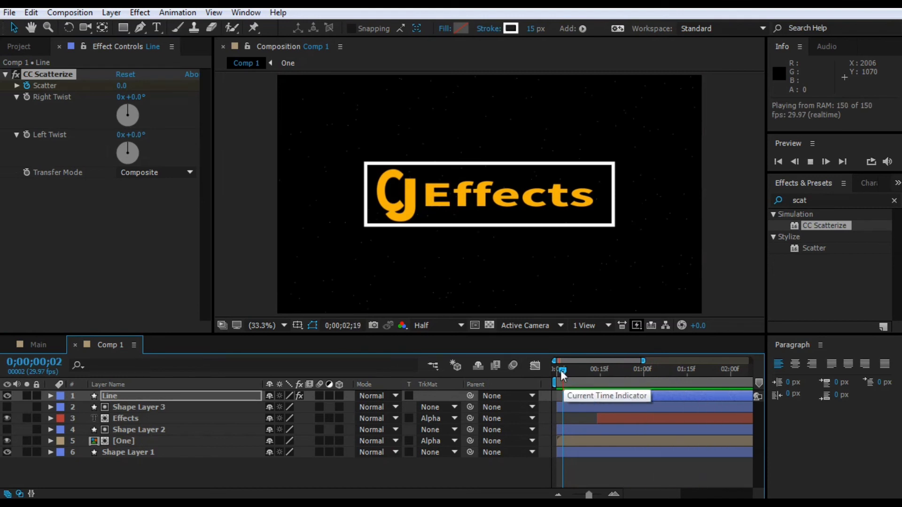
pyautogui.moveTo(564, 371); pyautogui.dragTo(646, 369)
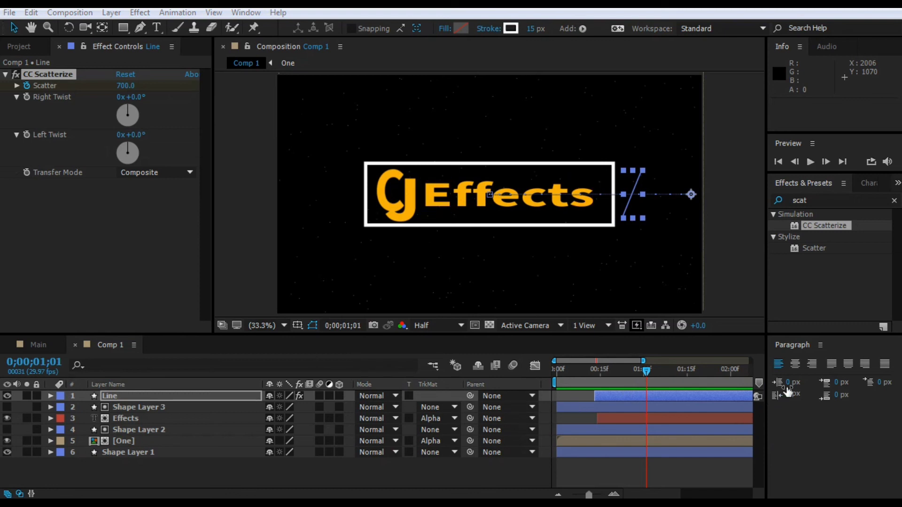
pyautogui.moveTo(649, 375)
pyautogui.mouseDown()
pyautogui.moveTo(616, 368)
pyautogui.moveTo(643, 368)
pyautogui.mouseUp()
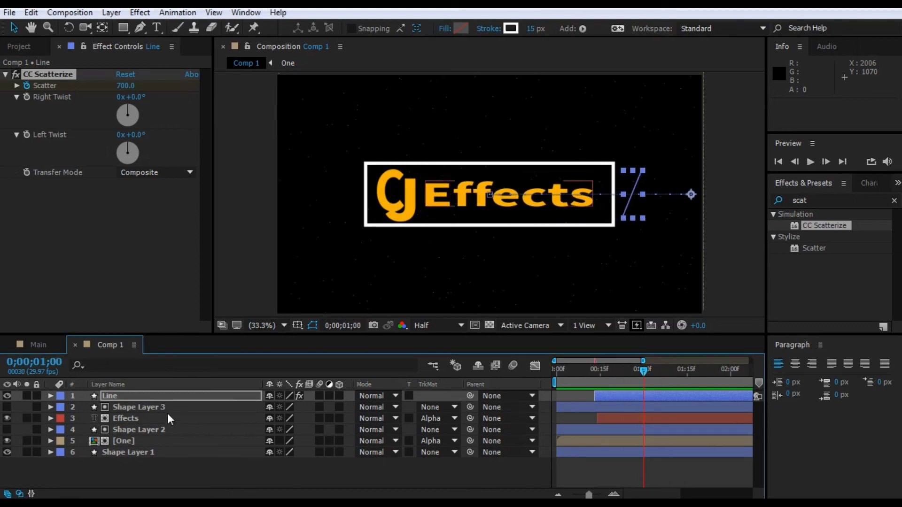
# Step: Move the Line layer's last Scatter keyframe to 0;00;01;10
pyautogui.click(145, 397)
pyautogui.press('u')
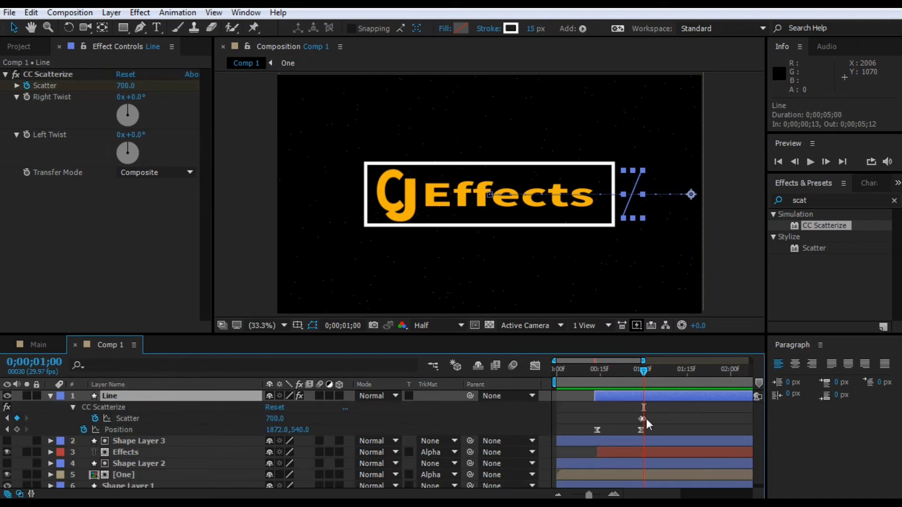
pyautogui.moveTo(644, 419)
pyautogui.moveTo(644, 419); pyautogui.dragTo(652, 418)
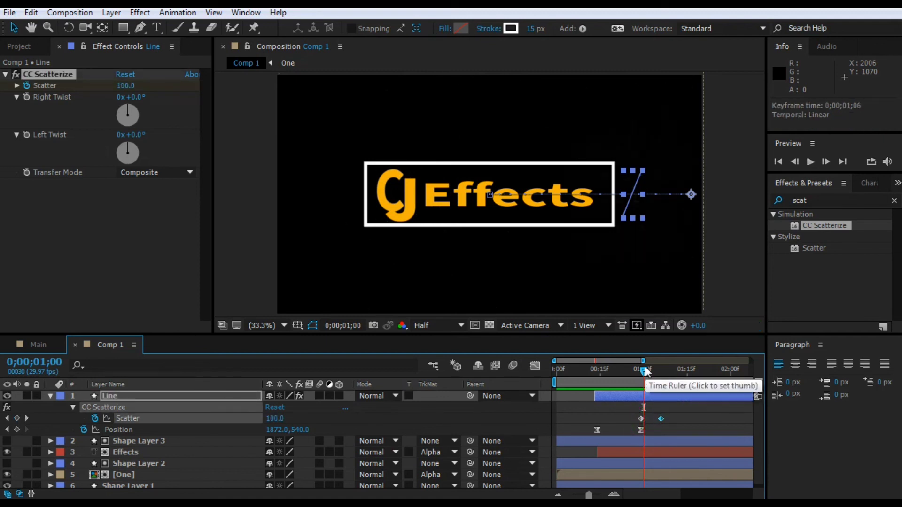
pyautogui.moveTo(644, 361)
pyautogui.mouseDown()
pyautogui.moveTo(656, 362)
pyautogui.moveTo(630, 370)
pyautogui.moveTo(638, 371)
pyautogui.mouseUp()
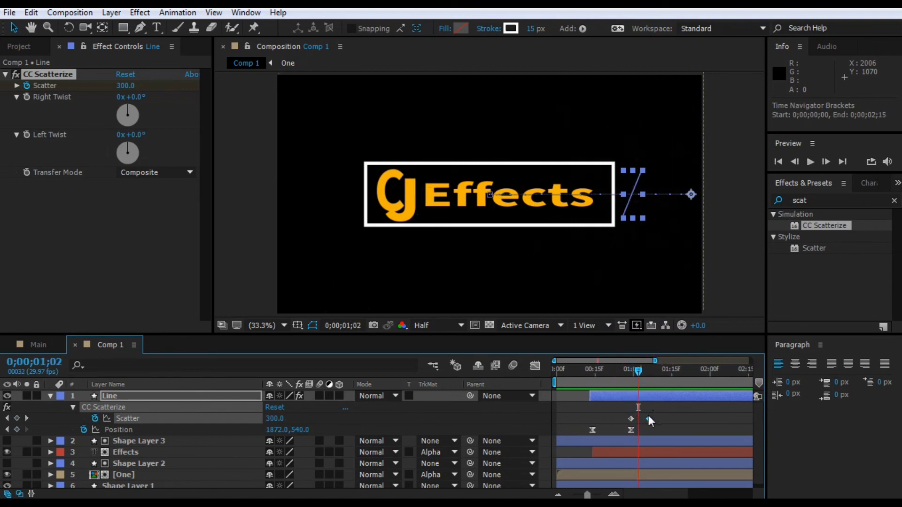
pyautogui.moveTo(648, 415); pyautogui.dragTo(658, 416)
# Step: Scrub back through the line's scatter and sweep, and preview the animation from the beginning
pyautogui.click(635, 370)
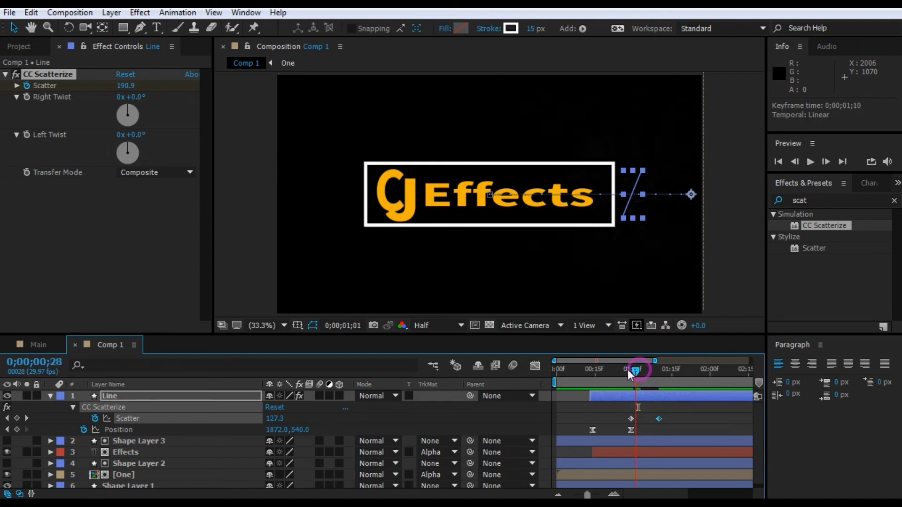
pyautogui.moveTo(627, 371); pyautogui.dragTo(594, 370)
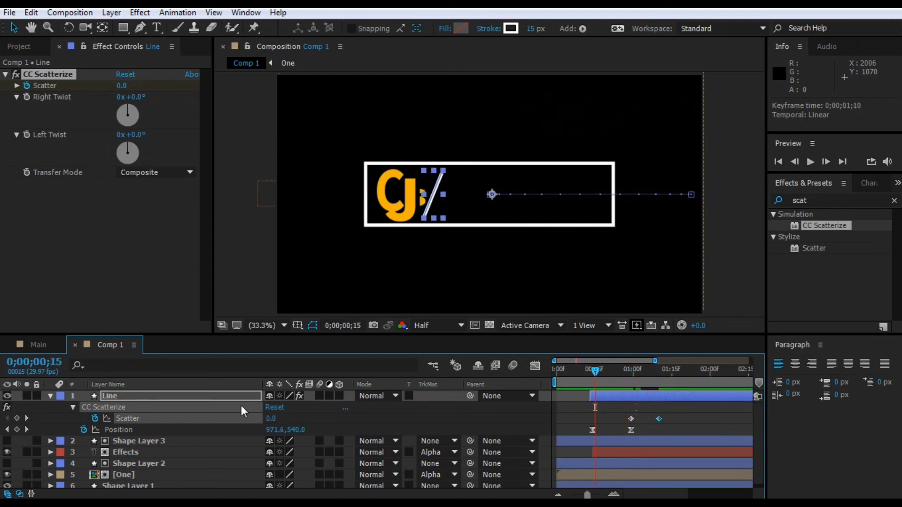
pyautogui.click(50, 395)
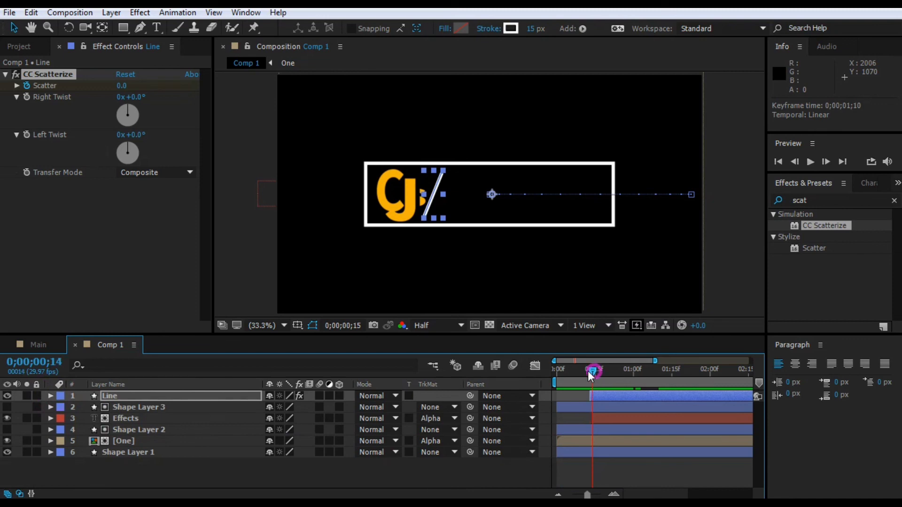
pyautogui.moveTo(591, 374); pyautogui.dragTo(555, 370)
pyautogui.press('space')
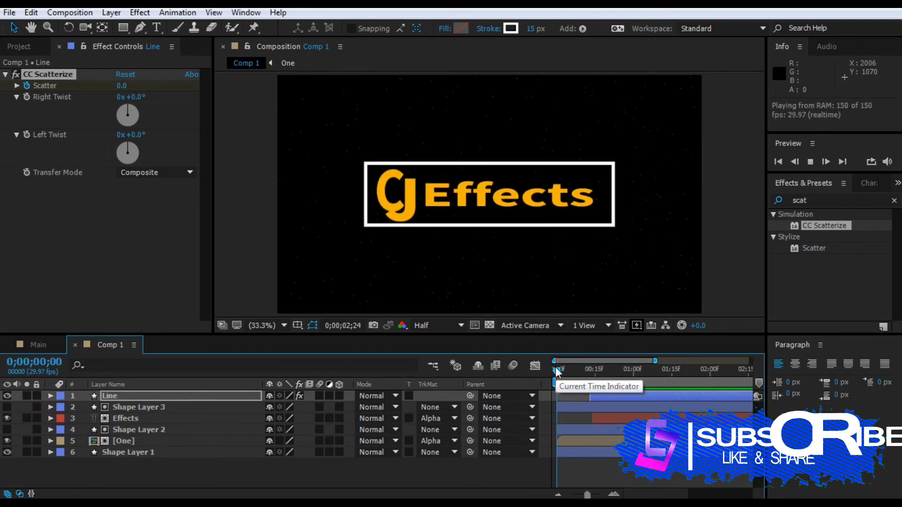
# Step: Shift the Line layer's Scatter keyframes to 0;00;01;03 and 0;00;01;11 and play back the result
pyautogui.moveTo(557, 372); pyautogui.dragTo(607, 357)
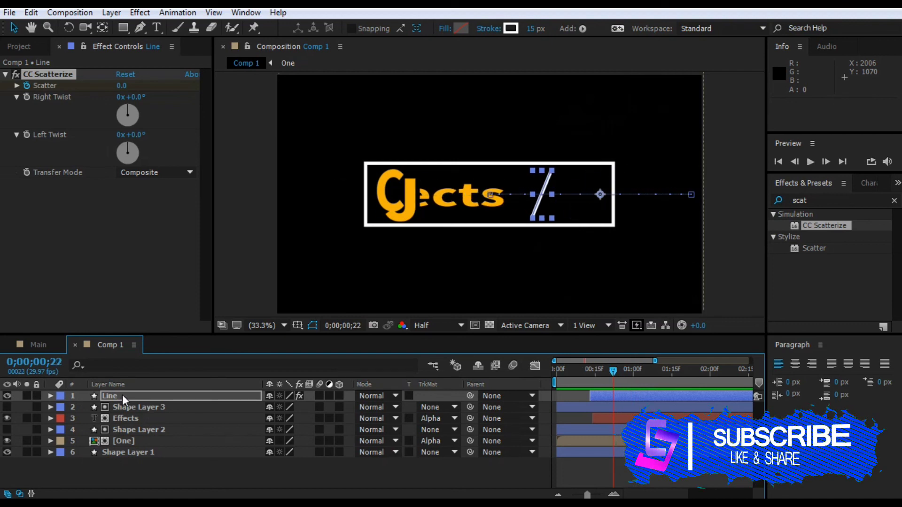
pyautogui.press('u')
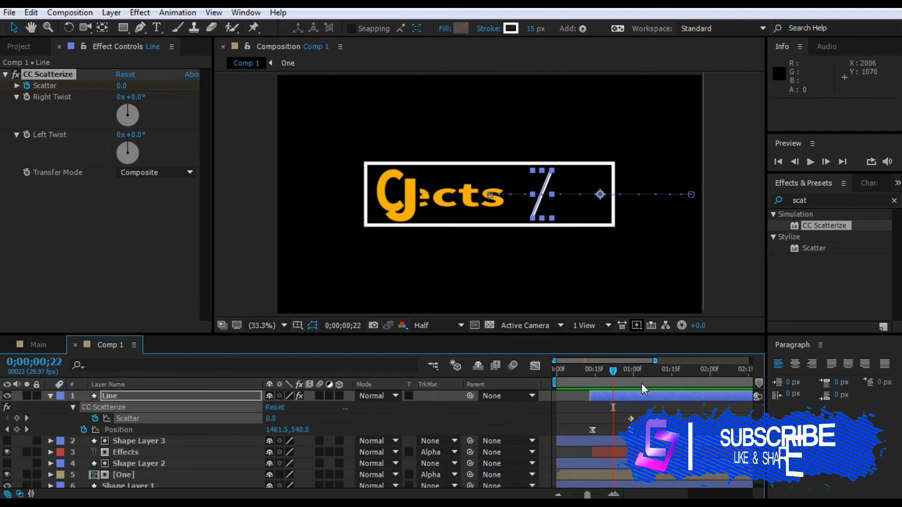
pyautogui.click(631, 419)
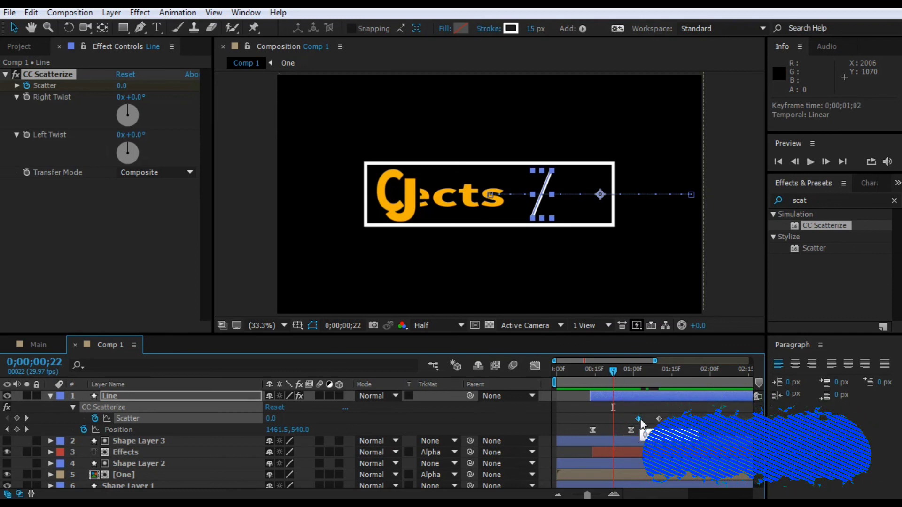
pyautogui.click(660, 418)
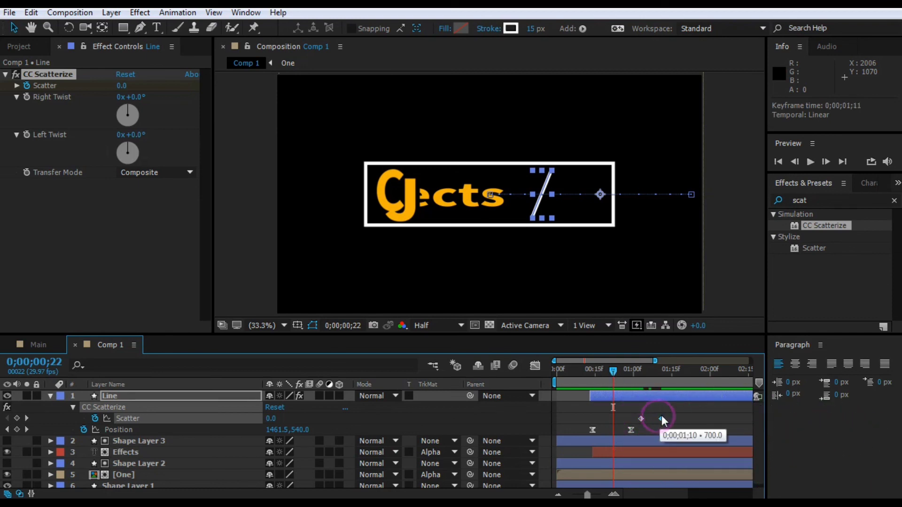
pyautogui.press('space')
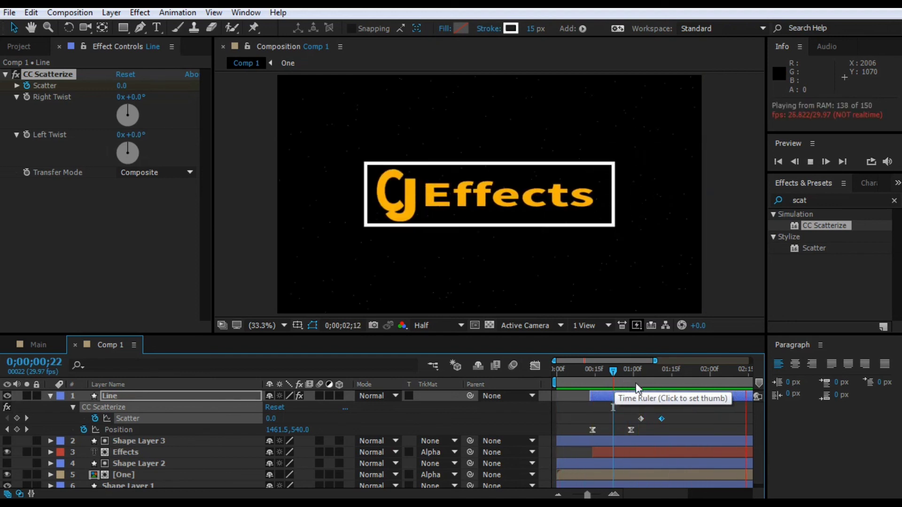
# Step: Add an intermediate Scatter keyframe of 369.5 on the Line layer at 0;00;01;08 and check the scatter through 0;00;01;11
pyautogui.moveTo(614, 371); pyautogui.dragTo(641, 372)
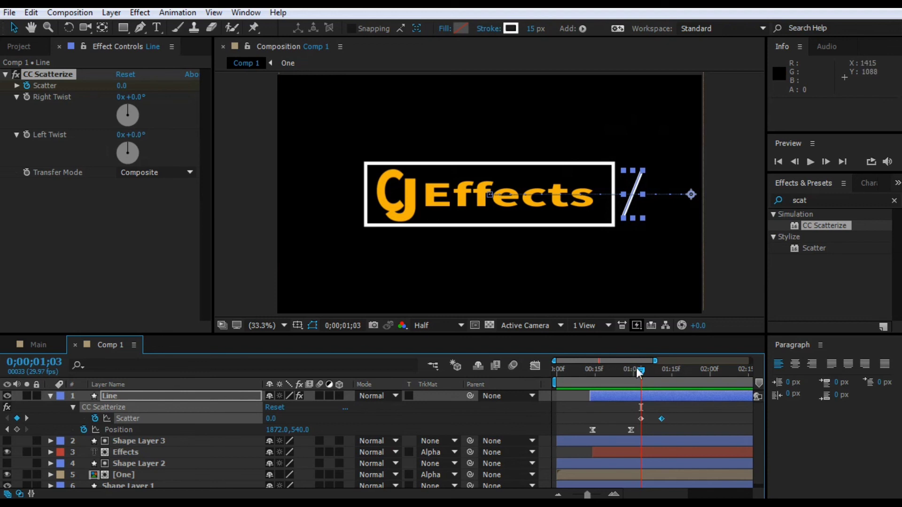
pyautogui.moveTo(645, 368); pyautogui.dragTo(656, 373)
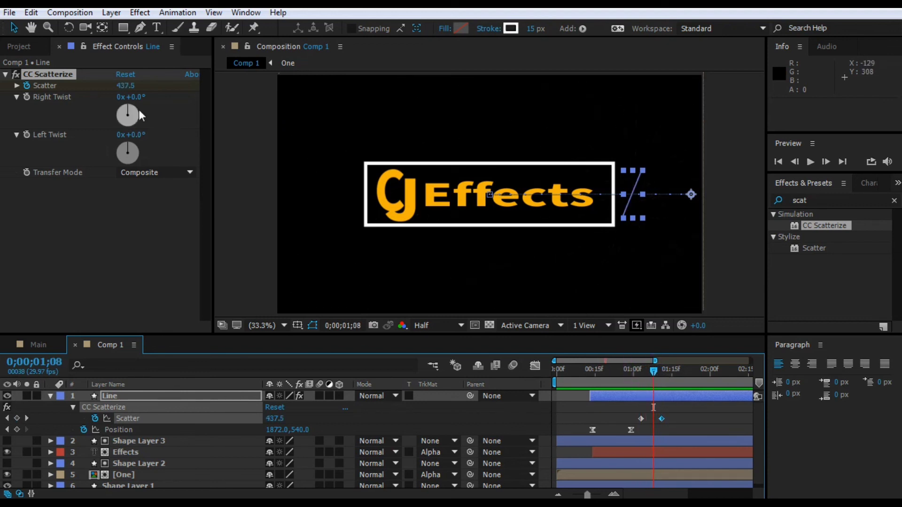
pyautogui.moveTo(124, 86); pyautogui.dragTo(81, 85)
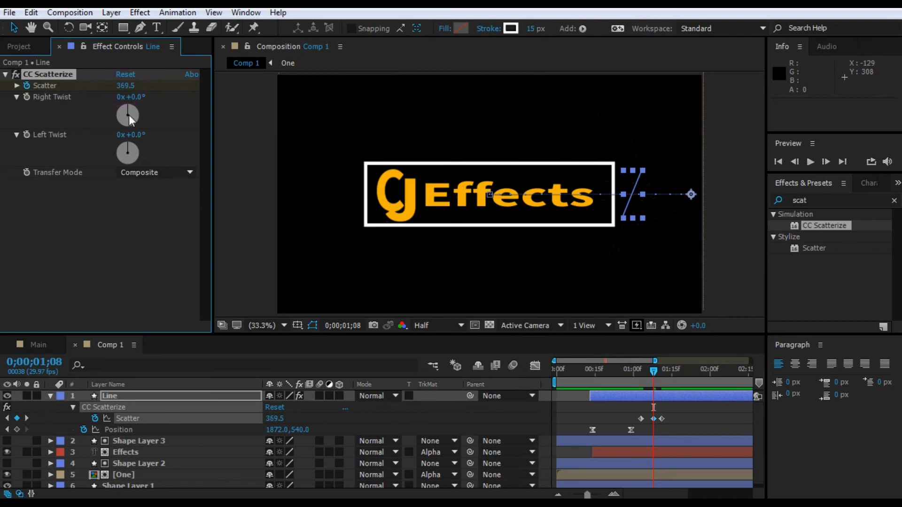
pyautogui.moveTo(655, 372)
pyautogui.mouseDown()
pyautogui.moveTo(638, 368)
pyautogui.moveTo(661, 372)
pyautogui.mouseUp()
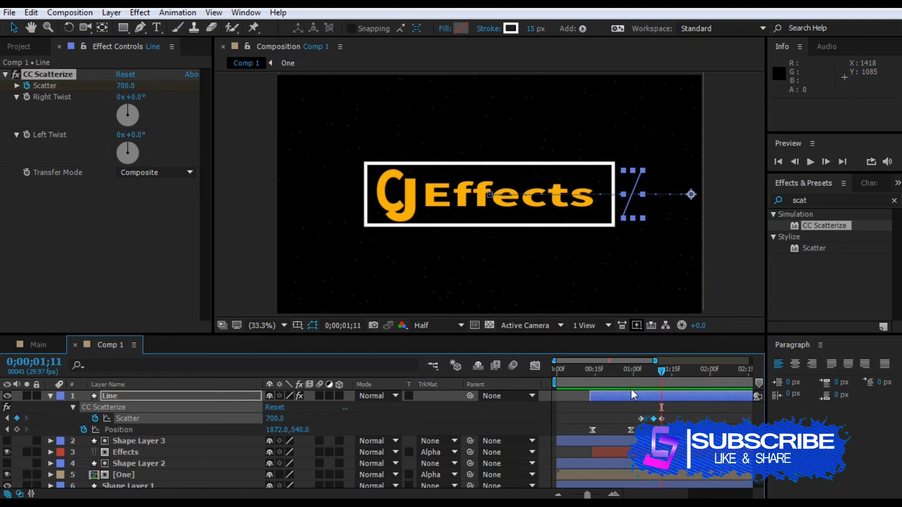
# Step: Collapse the Line layer's properties and preview the animation from 0;00;00;00
pyautogui.click(50, 396)
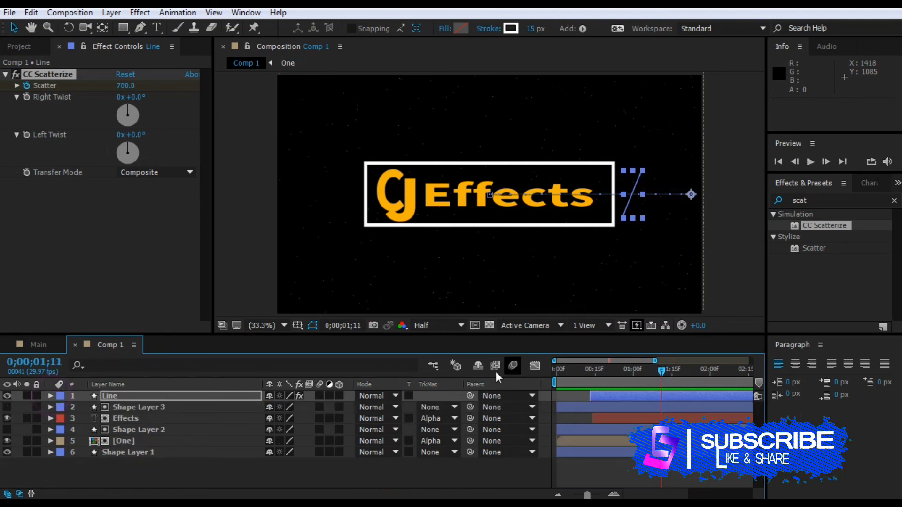
pyautogui.moveTo(663, 371); pyautogui.dragTo(553, 370)
pyautogui.press('space')
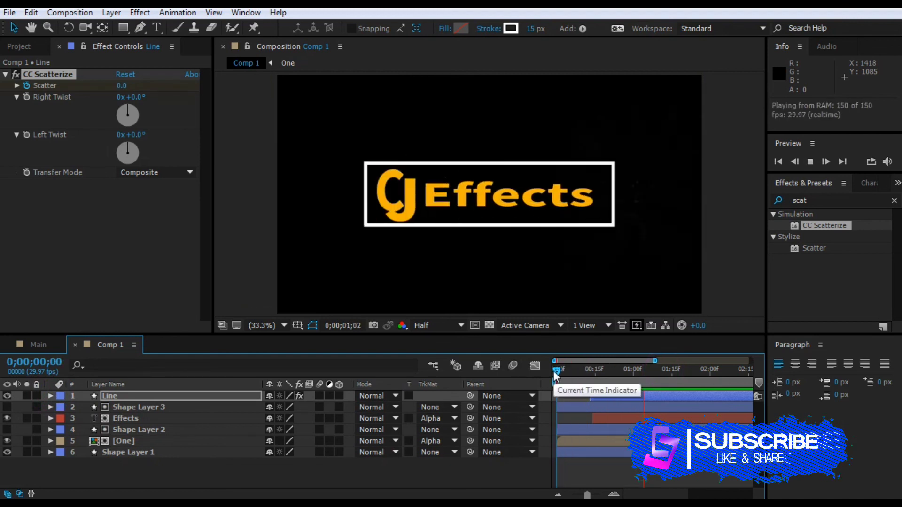